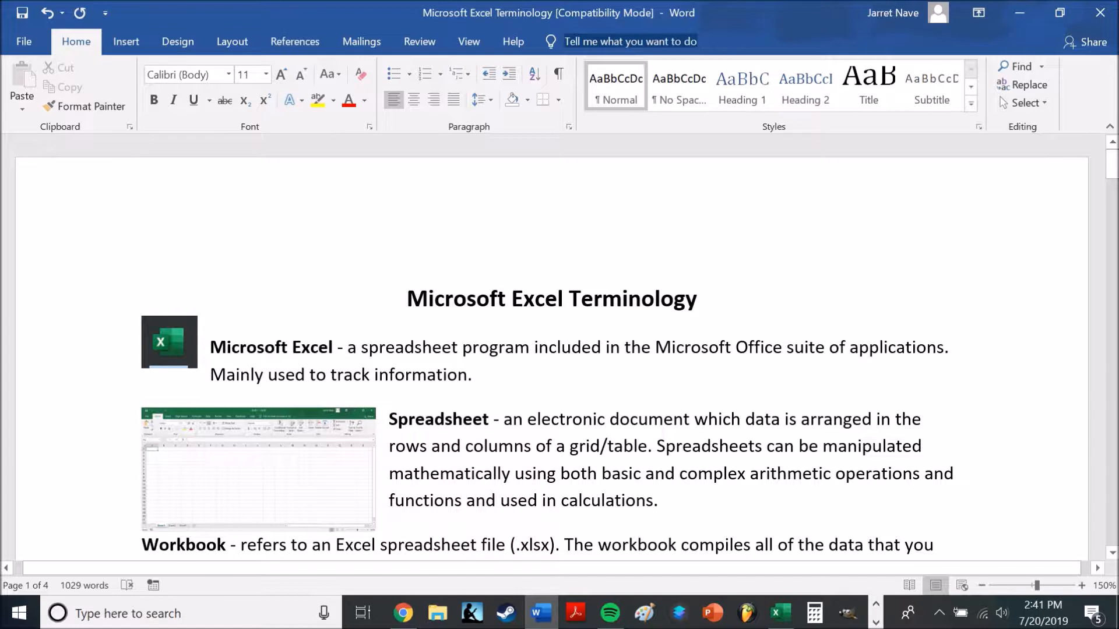
Review the Microsoft Excel definition in the terminology document, and look at the Microsoft Office programs search results in Chrome
drag(708, 303, 466, 306)
click(329, 348)
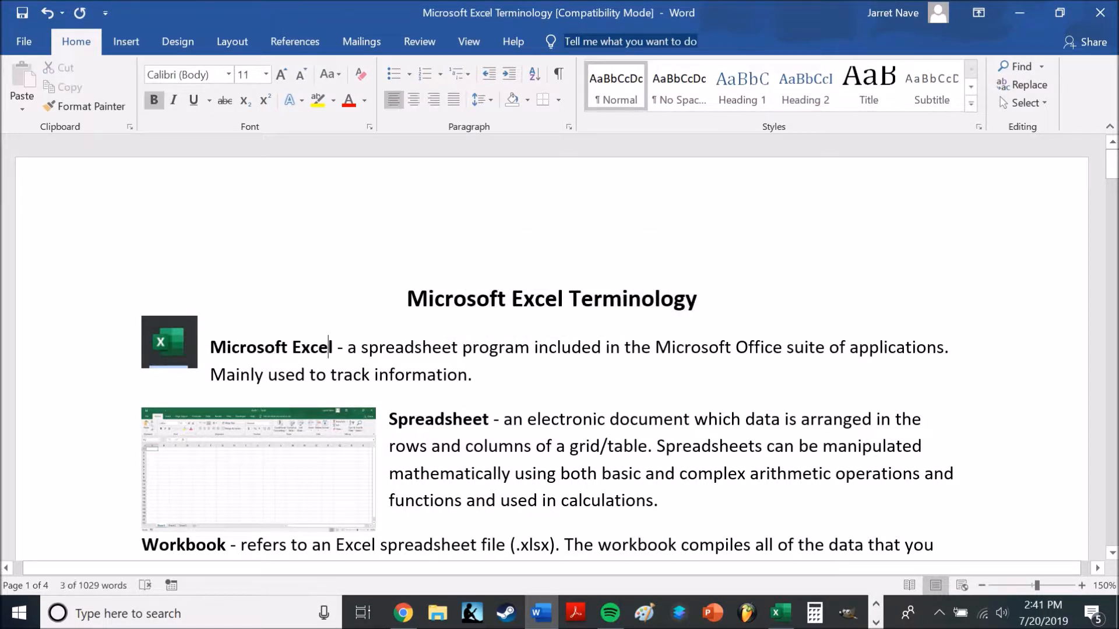
drag(1113, 169, 1047, 131)
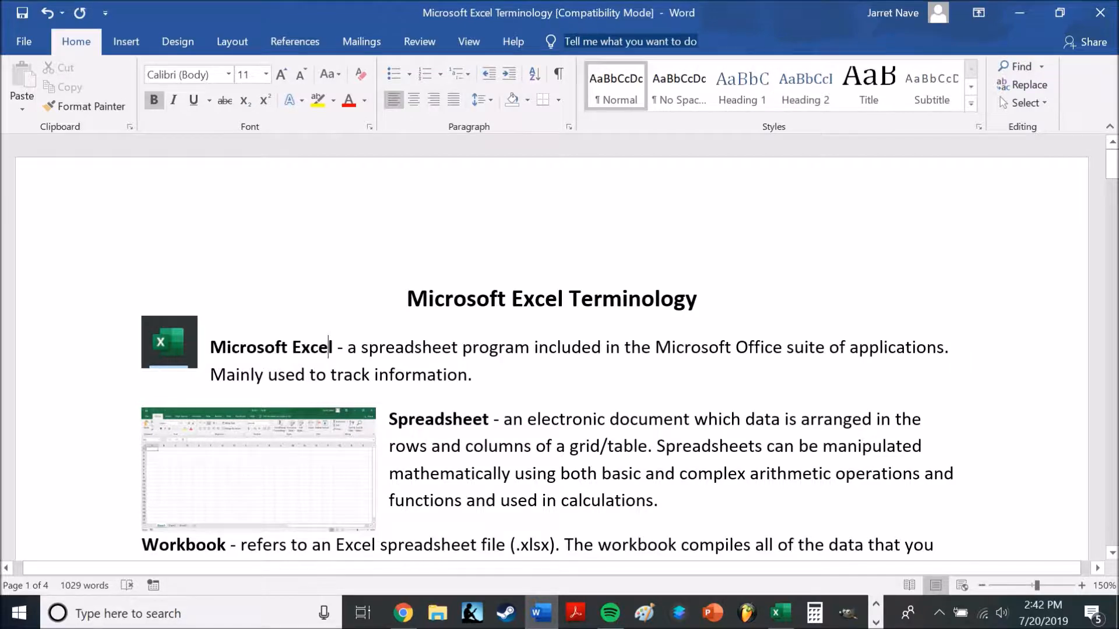
click(403, 613)
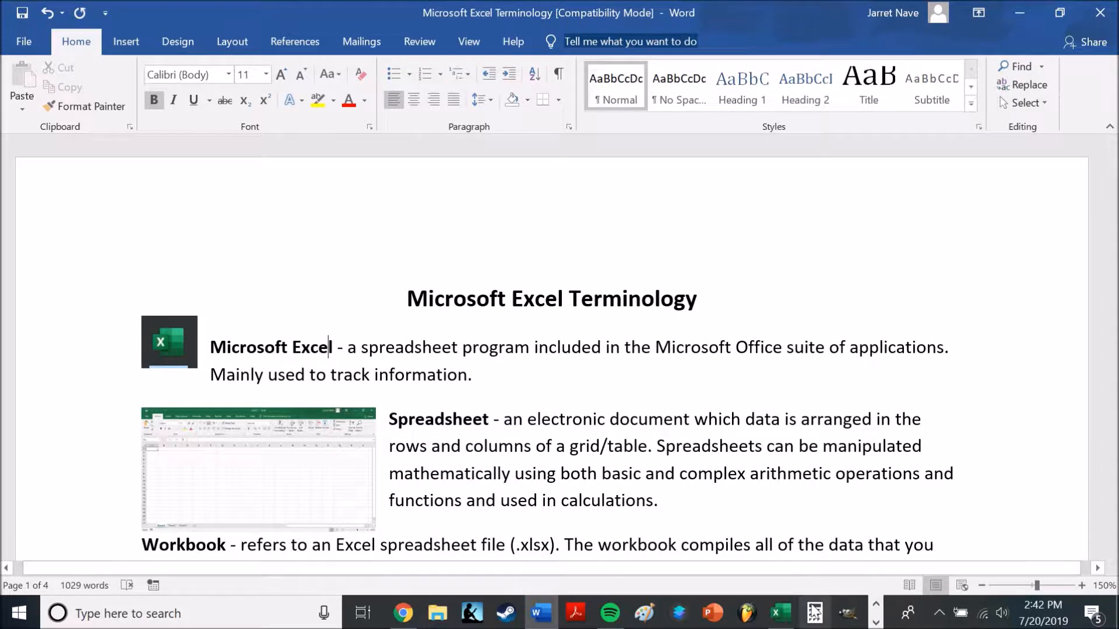
Switch to the Excel workbook, bring up the Calculator over it, and minimize the Calculator again
click(781, 613)
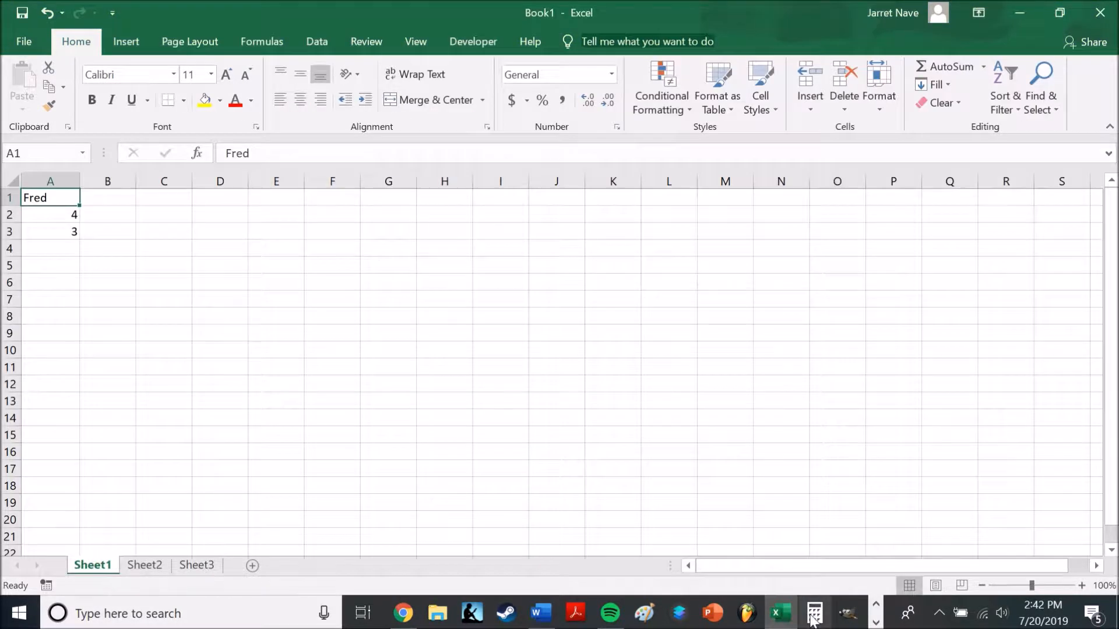
click(814, 613)
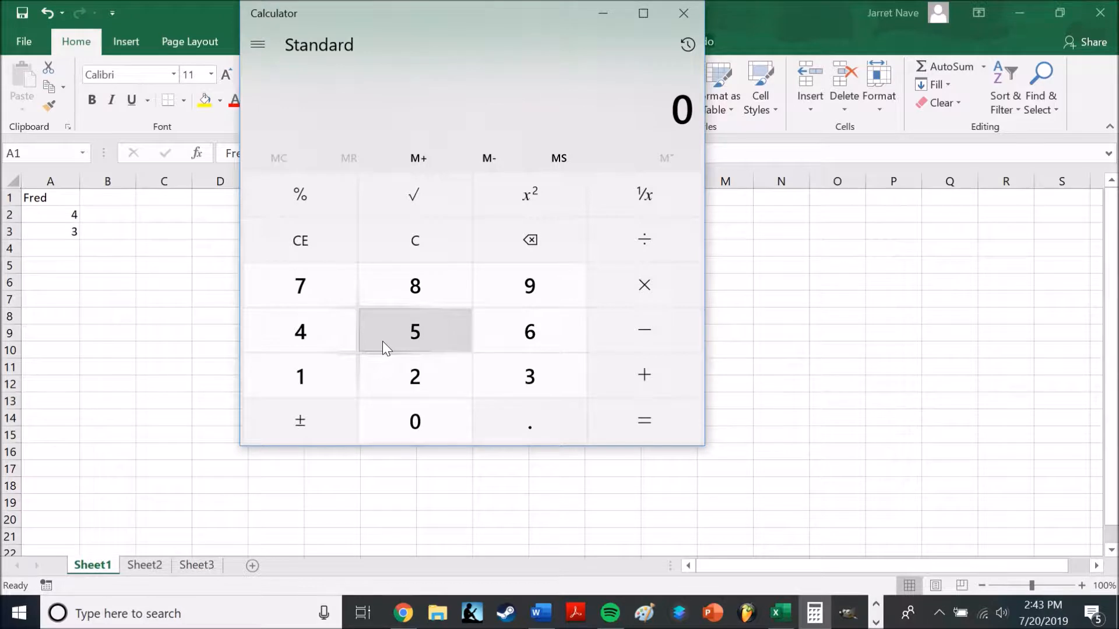
click(604, 20)
Inspect the contents of cells A1 to A3 on Sheet1, including the formula behind A2
click(50, 215)
click(54, 233)
click(47, 215)
drag(224, 152, 252, 153)
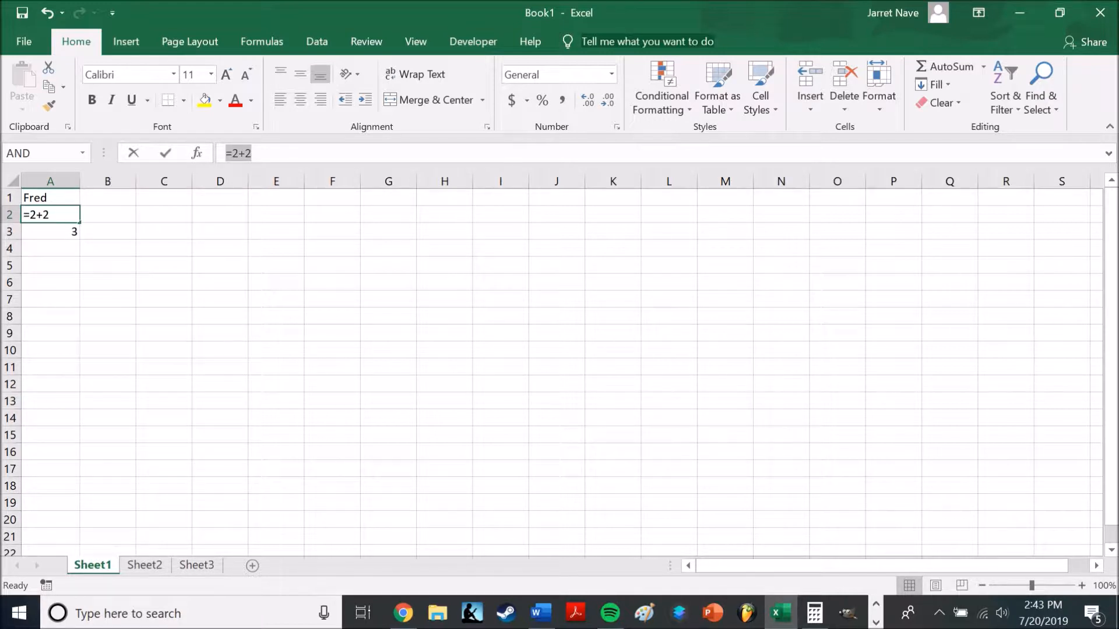
click(51, 197)
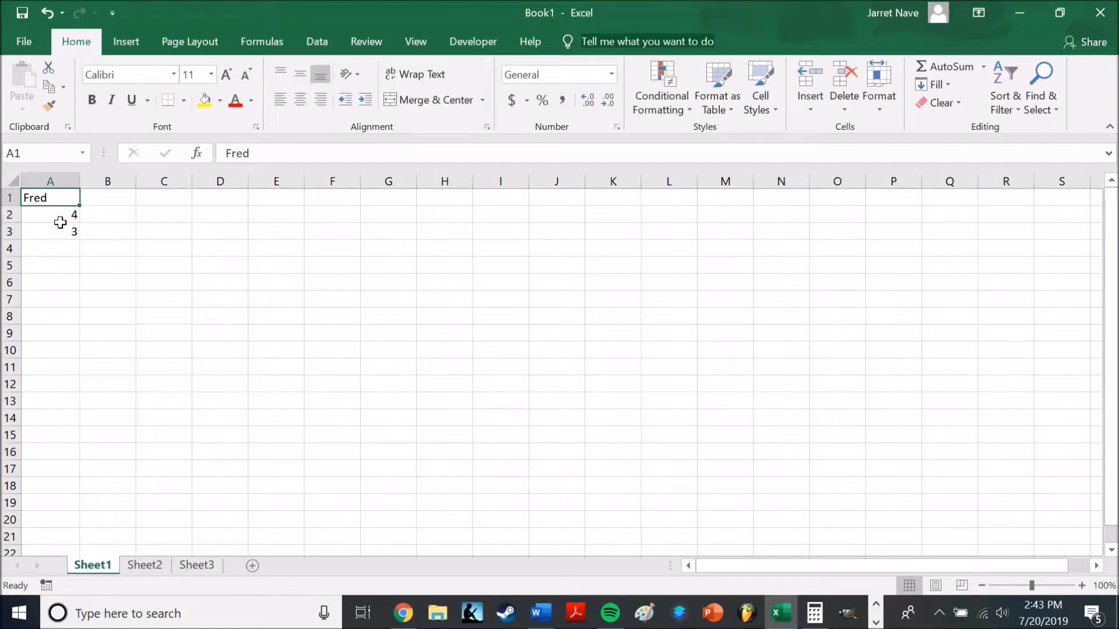
click(67, 231)
click(60, 195)
mouse_move(221, 248)
mouse_down()
mouse_move(689, 422)
mouse_move(277, 341)
mouse_move(215, 267)
mouse_move(220, 247)
mouse_up()
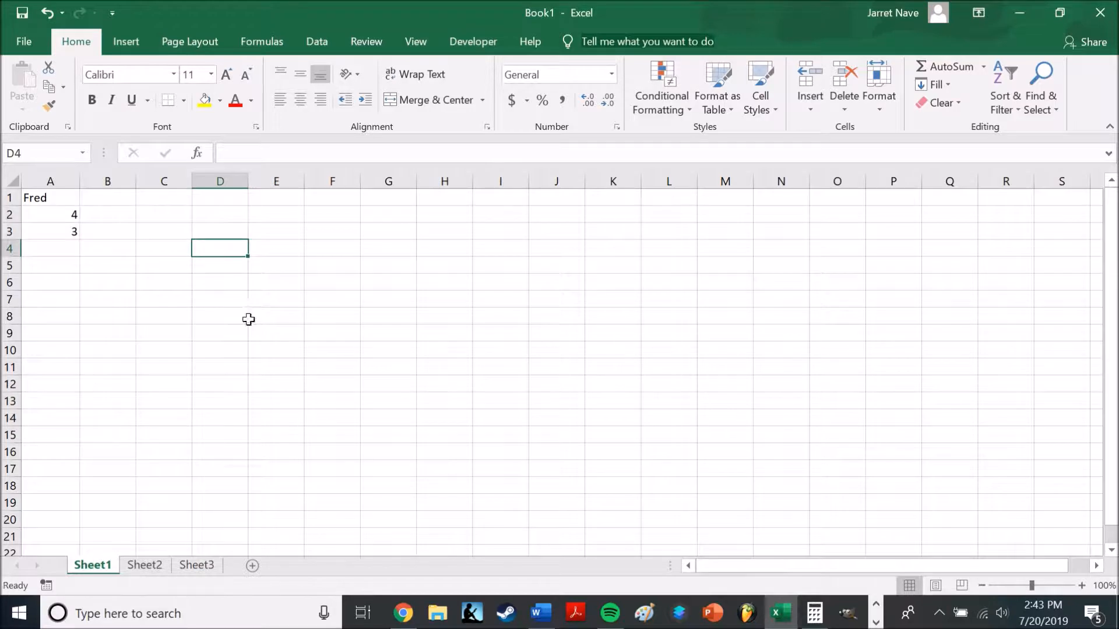
Switch to Chrome and browse the free spreadsheet software shown in the "examples of spreadsheets" search results
click(542, 613)
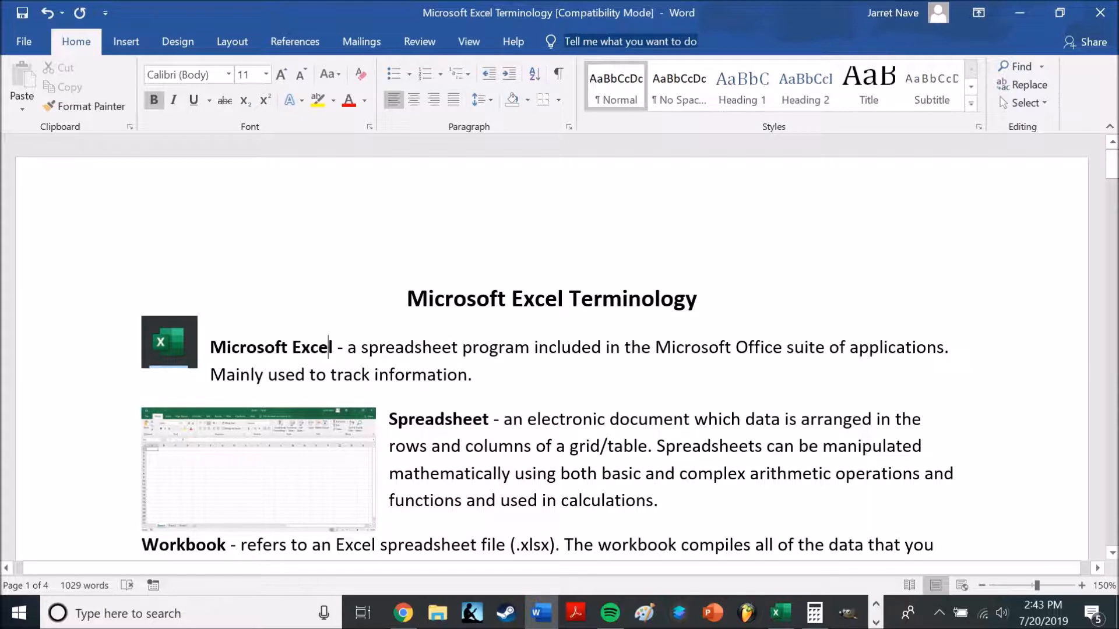
click(403, 613)
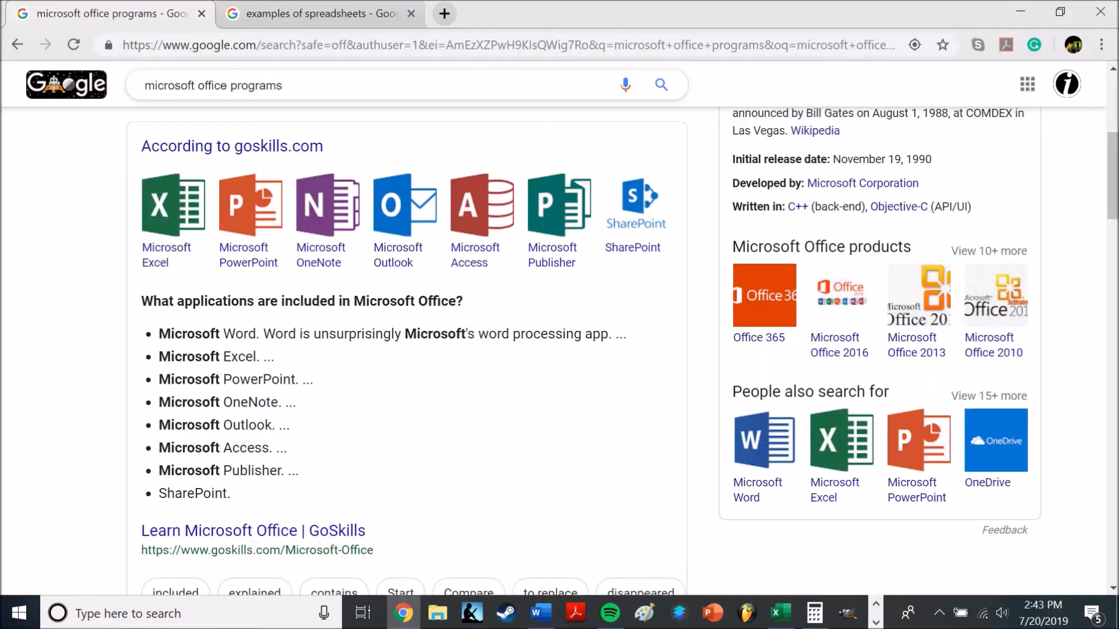
click(270, 19)
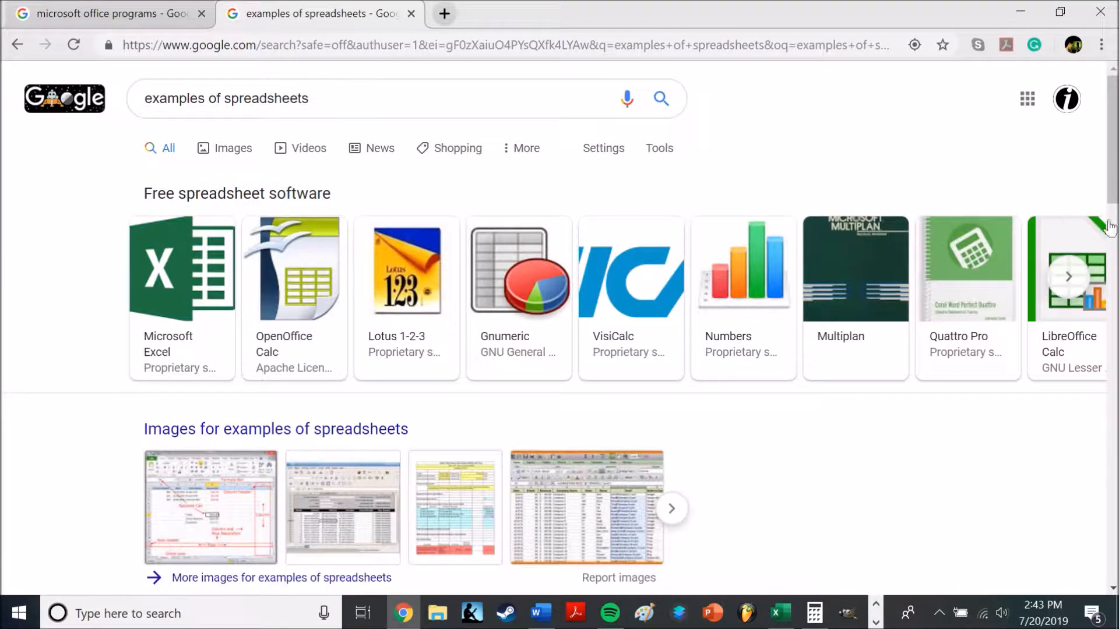
click(1068, 280)
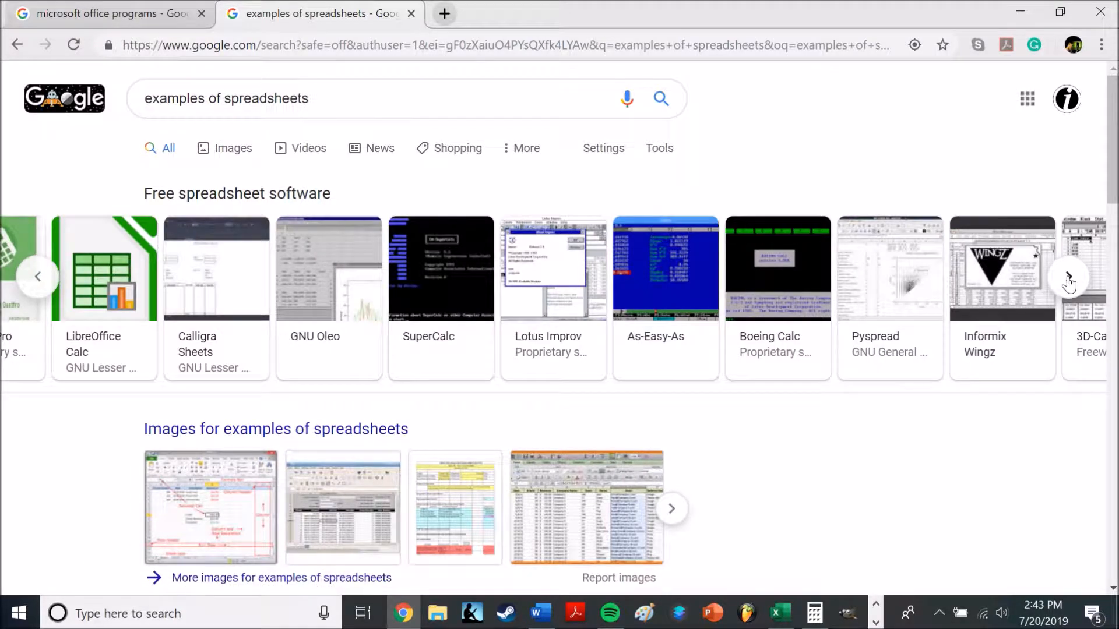
click(1069, 283)
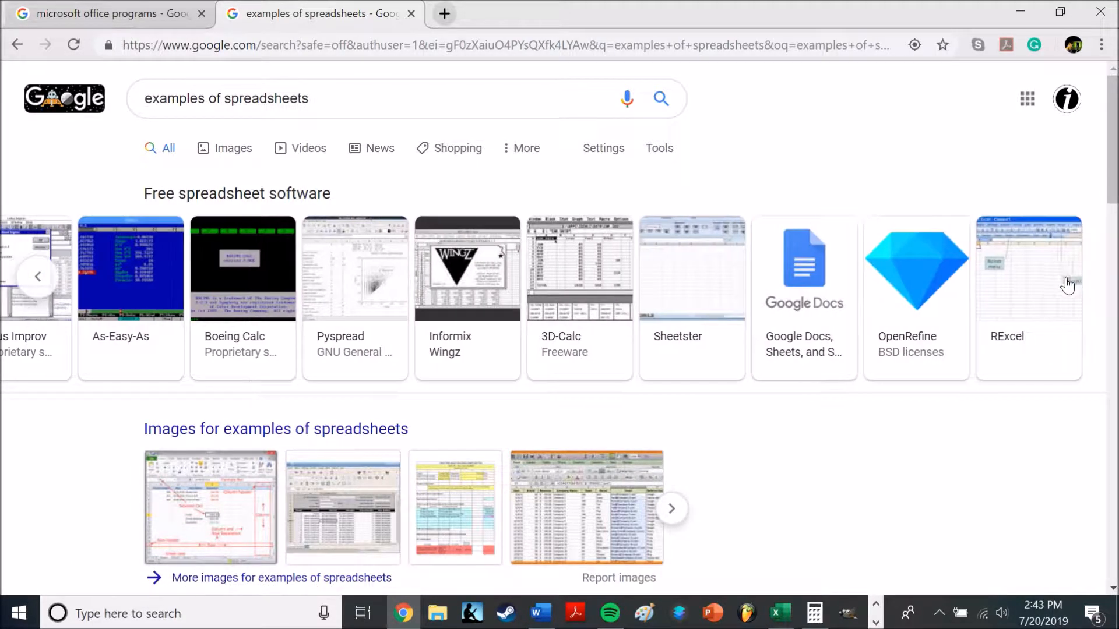
click(46, 288)
click(45, 288)
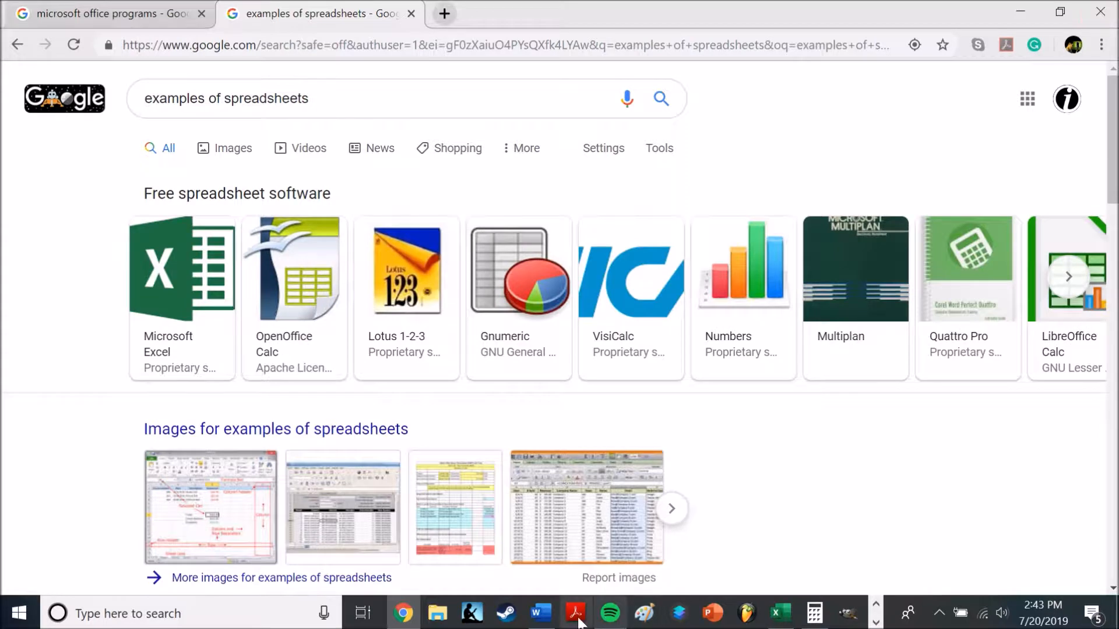
Read the Workbook definition in the Word document, and view the Book1 file's Info page in Excel
click(541, 613)
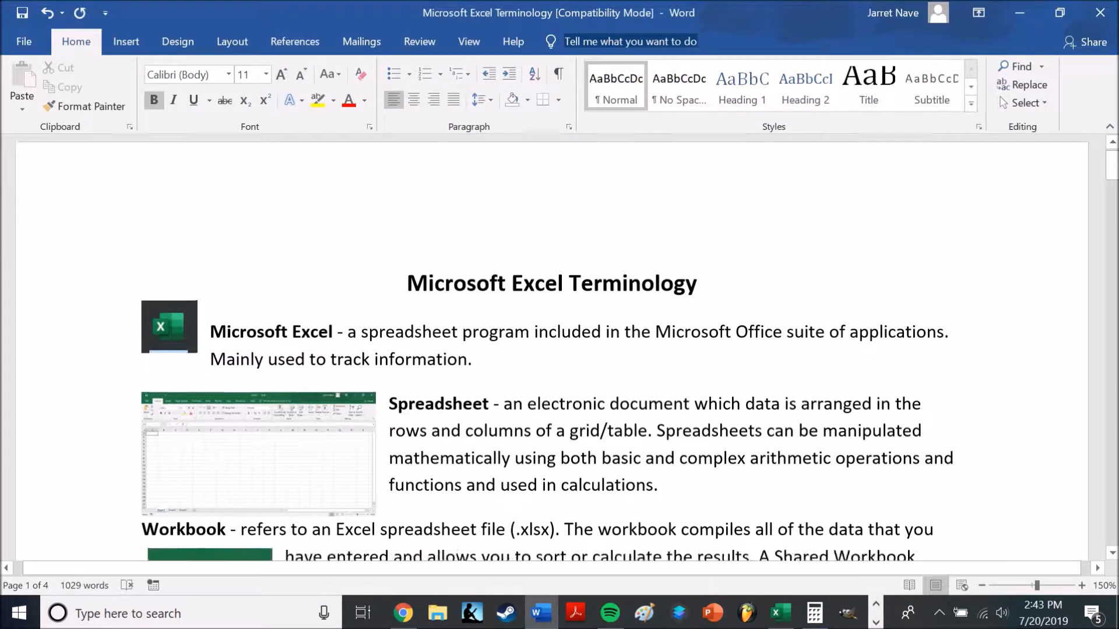
scroll(551, 348, down, 1)
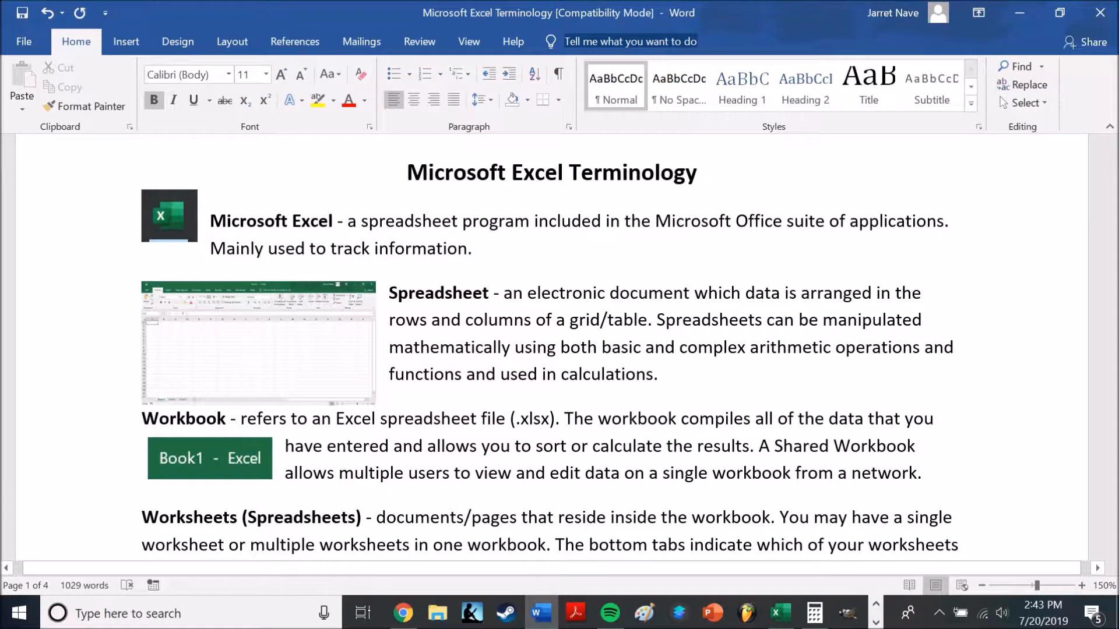
click(790, 625)
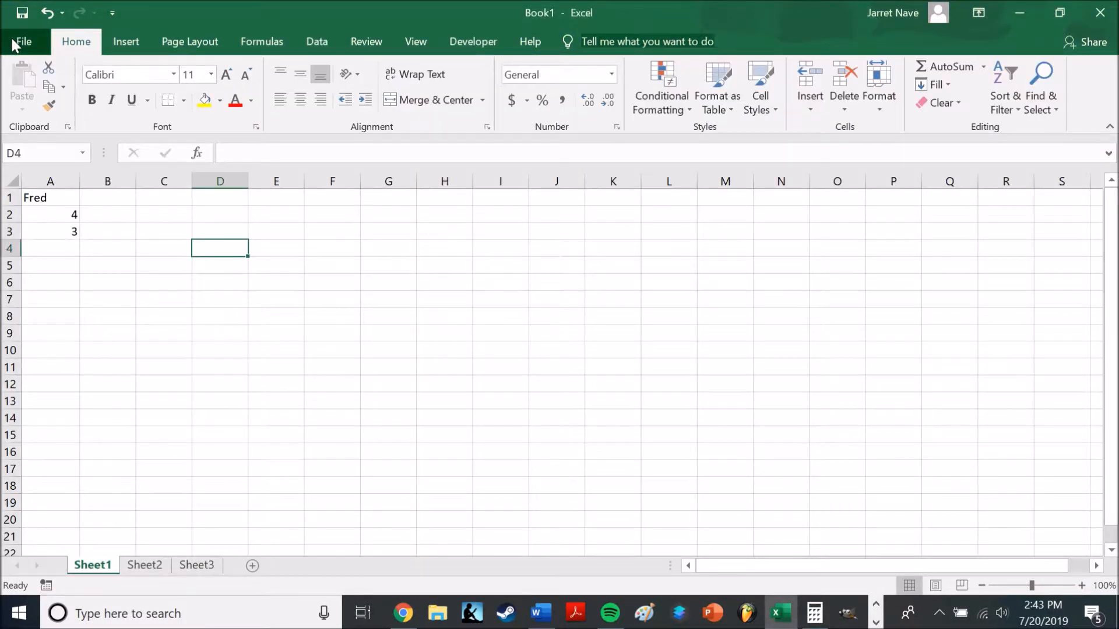
click(12, 39)
click(22, 48)
drag(293, 308, 18, 183)
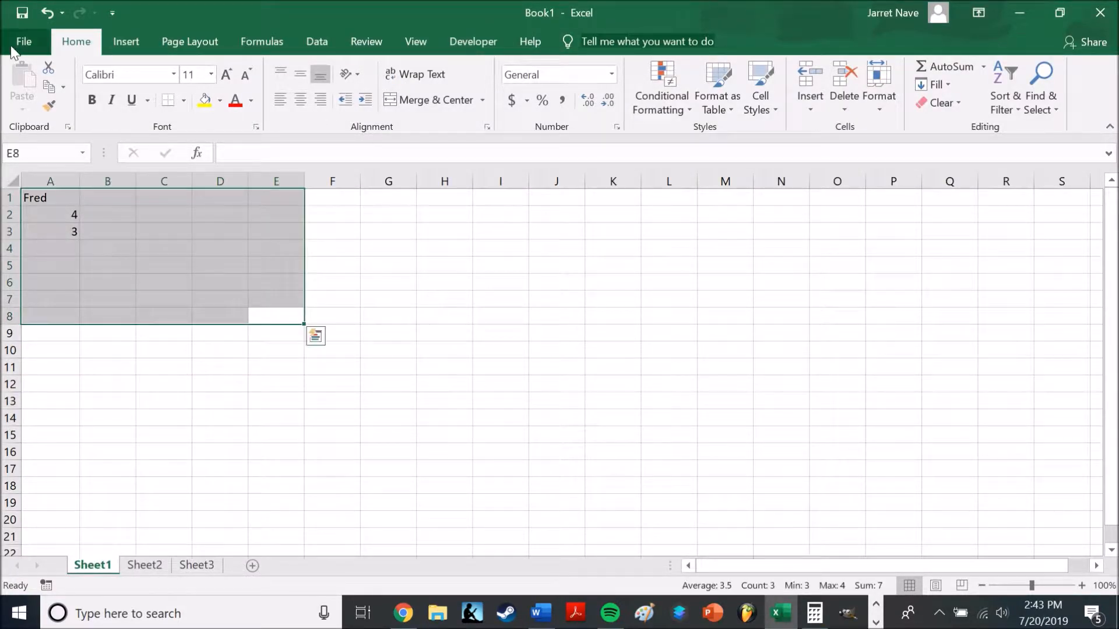
click(23, 41)
click(20, 49)
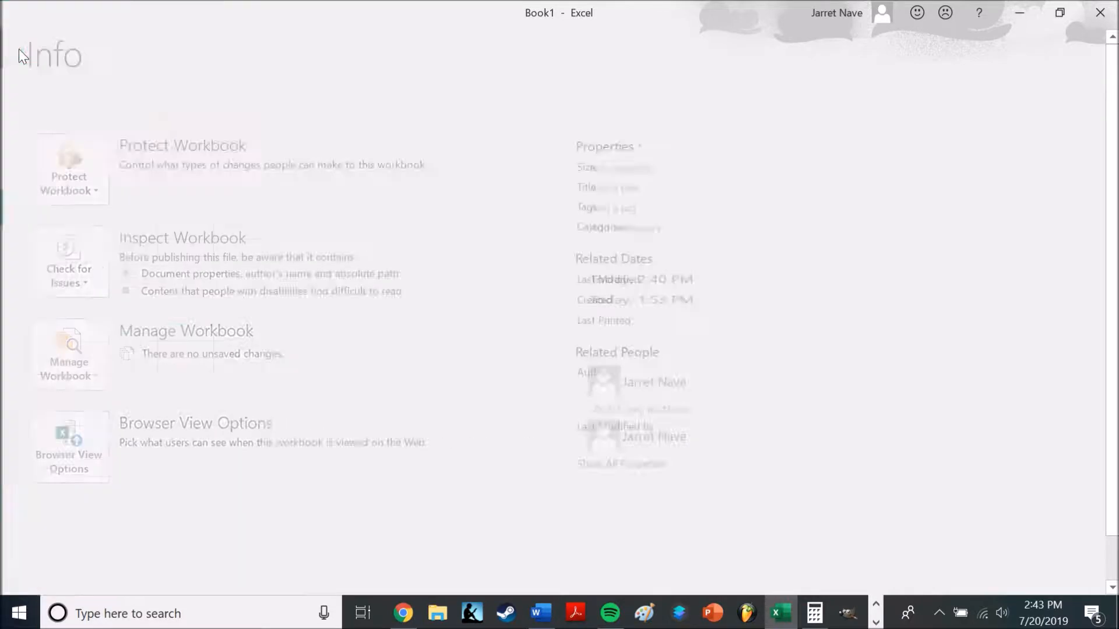
drag(230, 251, 345, 284)
click(345, 284)
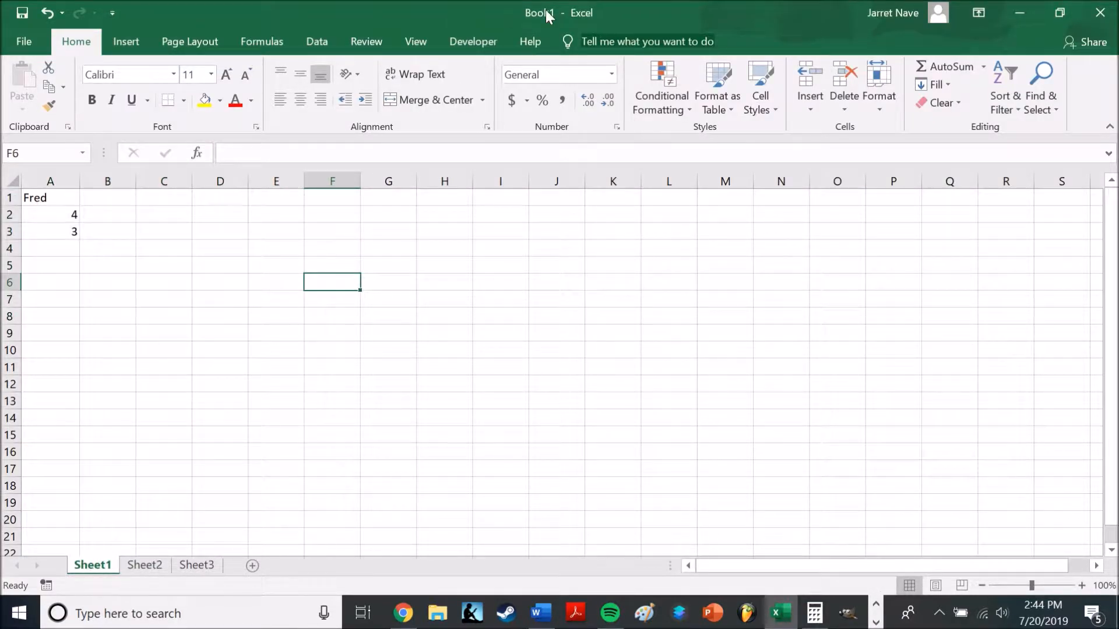
Read the Worksheets definition in the Word document, and view Sheet1, Sheet2 and Sheet3 in the Excel workbook
click(541, 613)
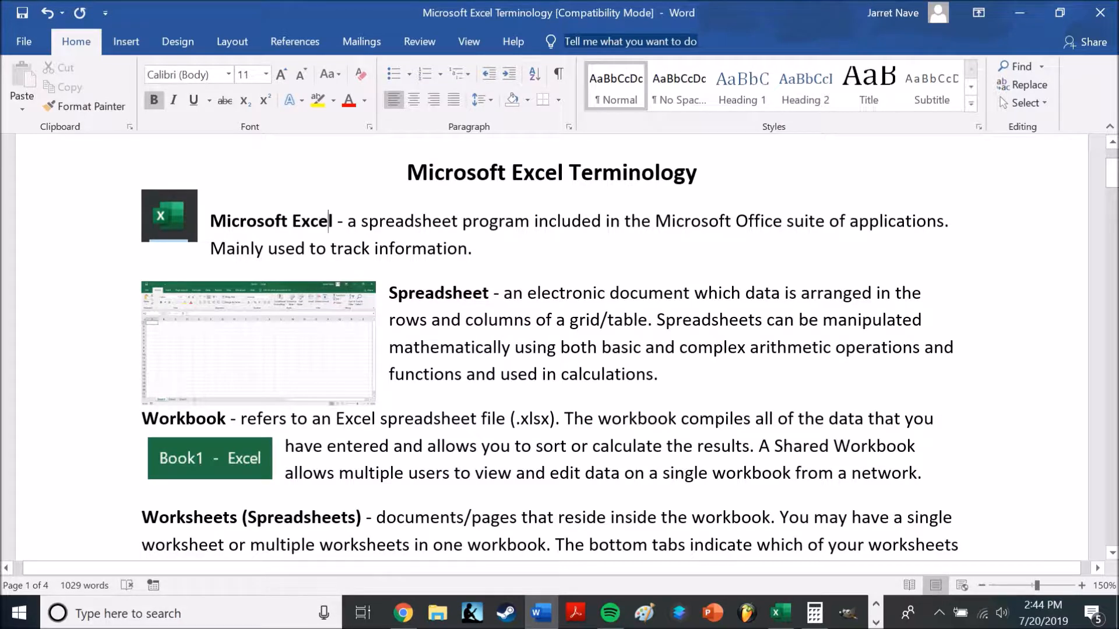
drag(1113, 178, 1114, 208)
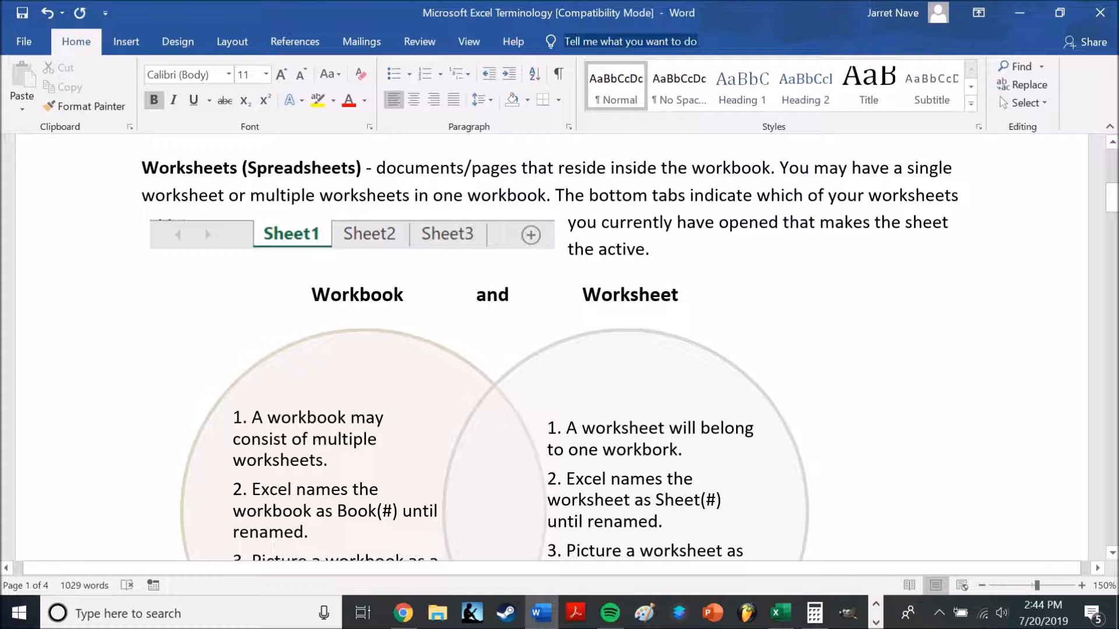
click(780, 613)
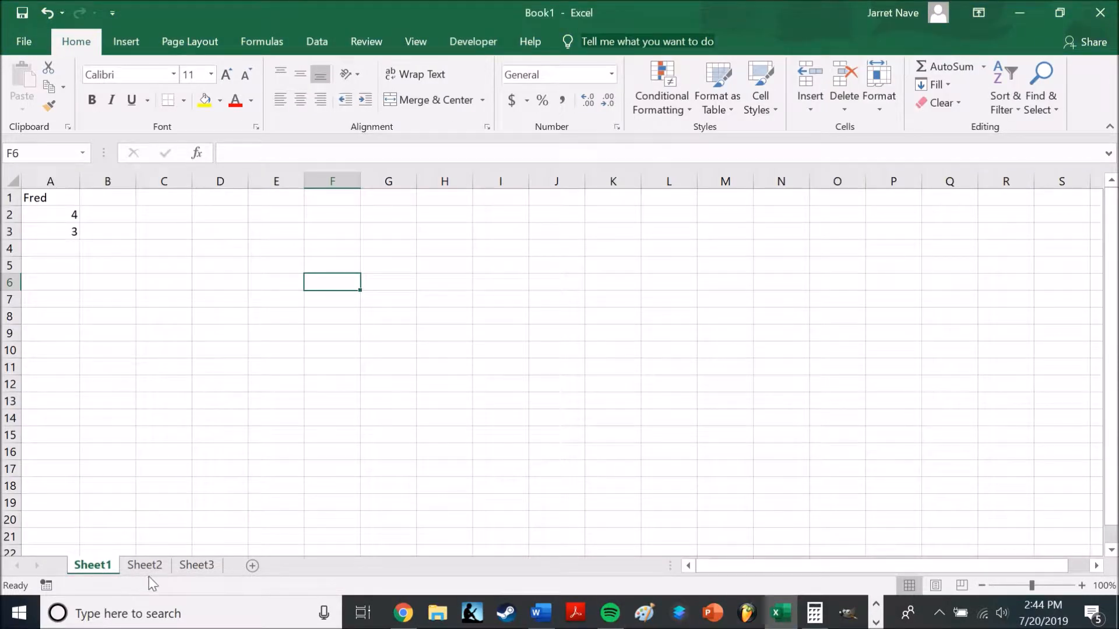
click(146, 567)
click(190, 563)
click(90, 566)
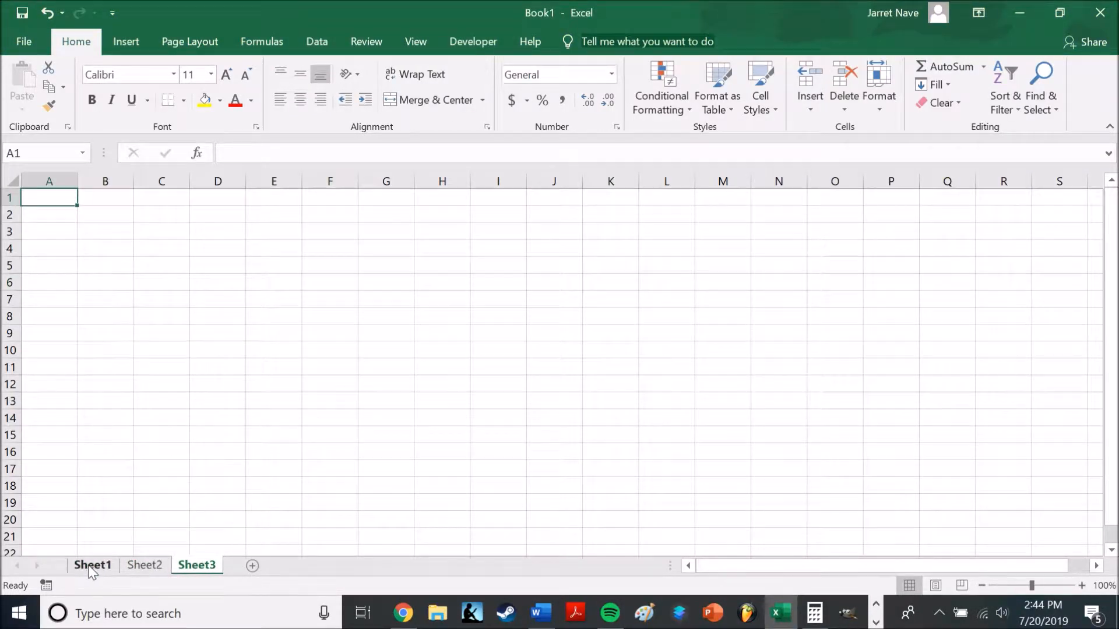
click(143, 567)
Delete Sheet3 from the workbook and add a new worksheet after Sheet2
right_click(201, 564)
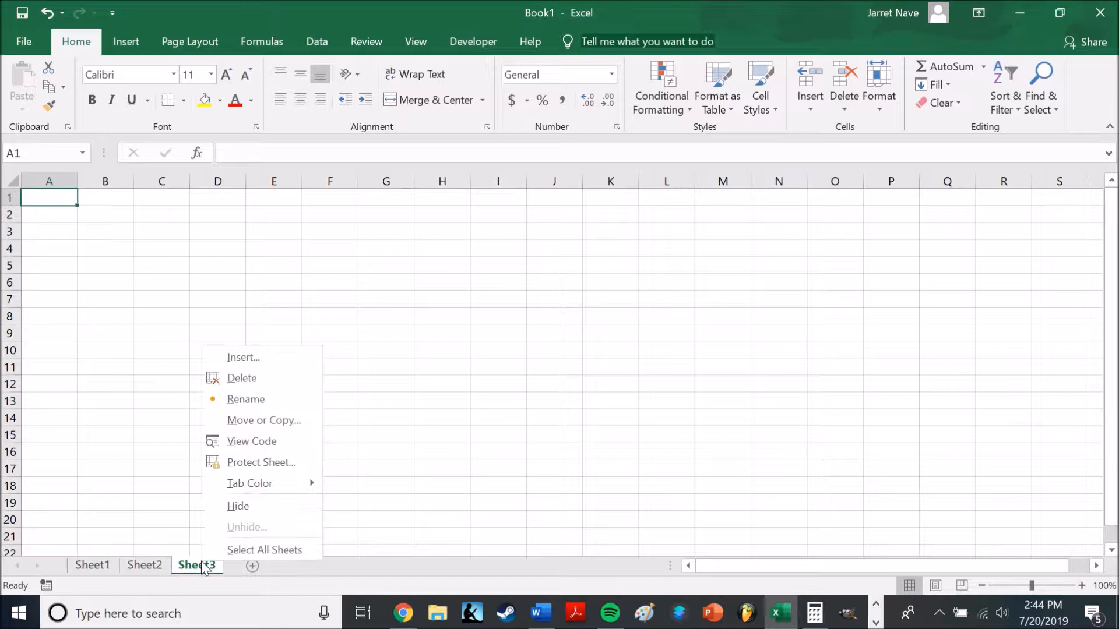
click(248, 377)
click(200, 565)
View each of the workbook's three worksheets in turn, ending on Sheet1
click(92, 565)
click(144, 565)
click(197, 565)
click(90, 565)
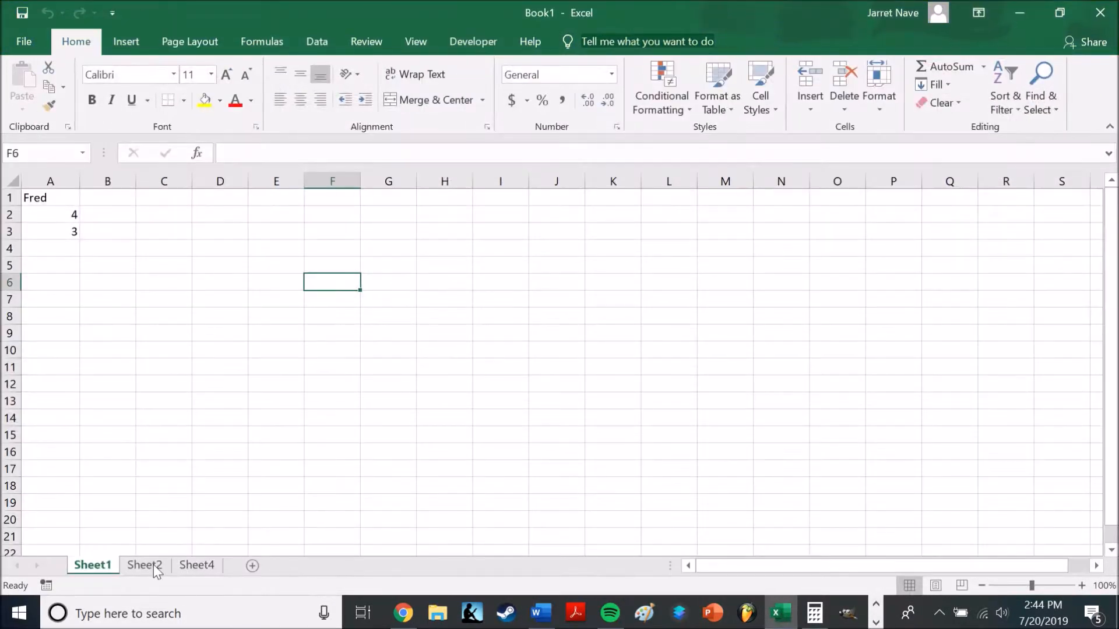
click(145, 565)
click(92, 564)
click(146, 565)
click(199, 566)
click(93, 565)
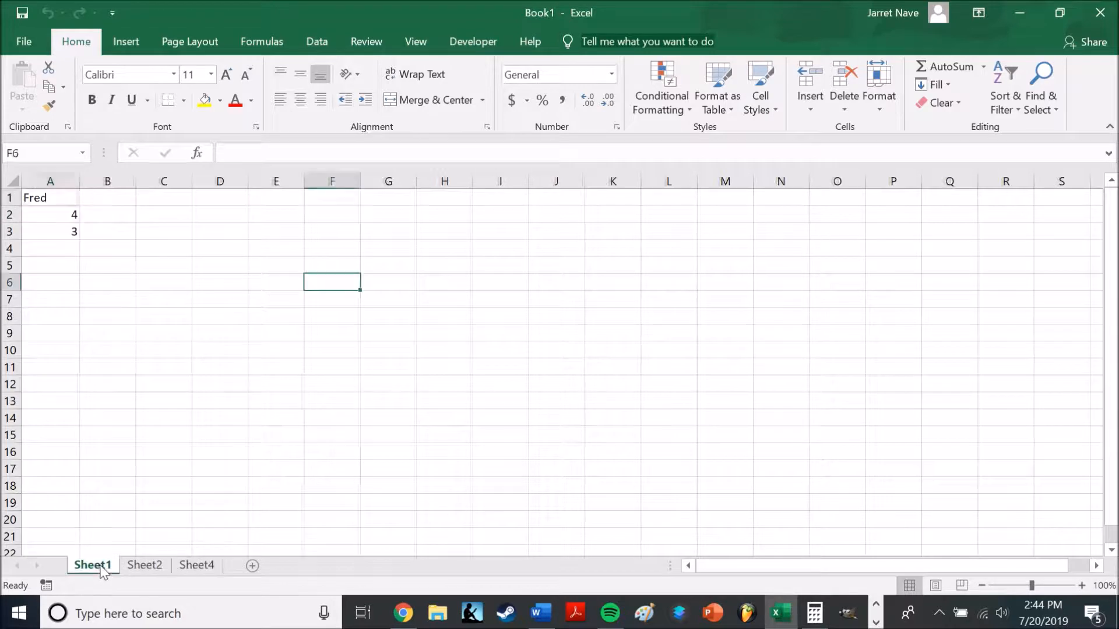
click(152, 565)
click(93, 566)
Return to the Word document and read the Workbook and Worksheet comparison through to the Rows and Columns definitions
key(alt+Tab)
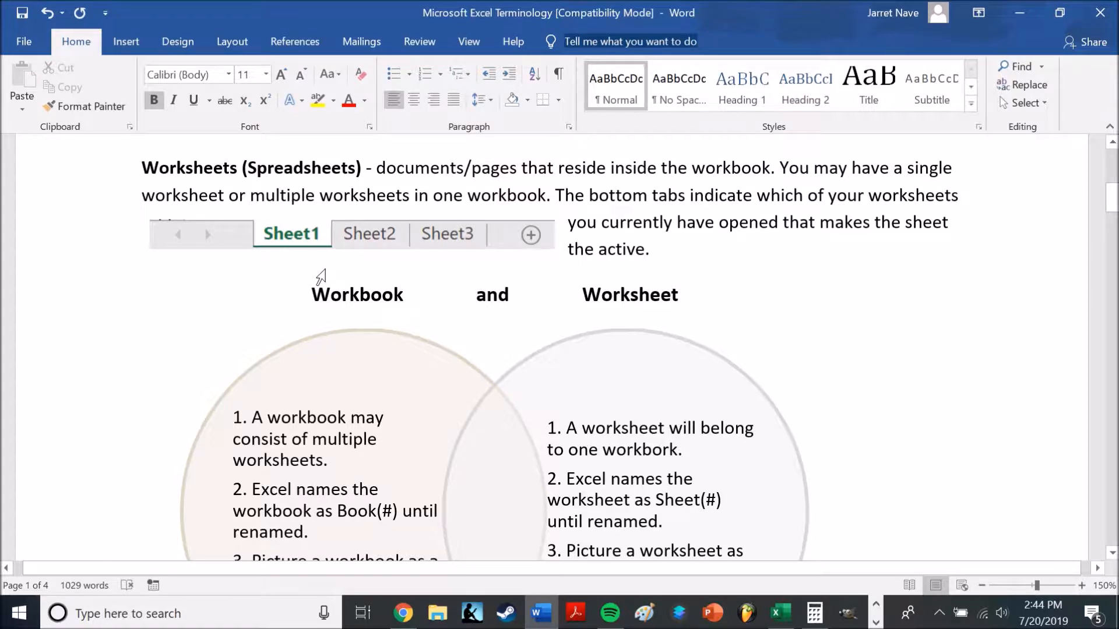
scroll(320, 277, down, 1)
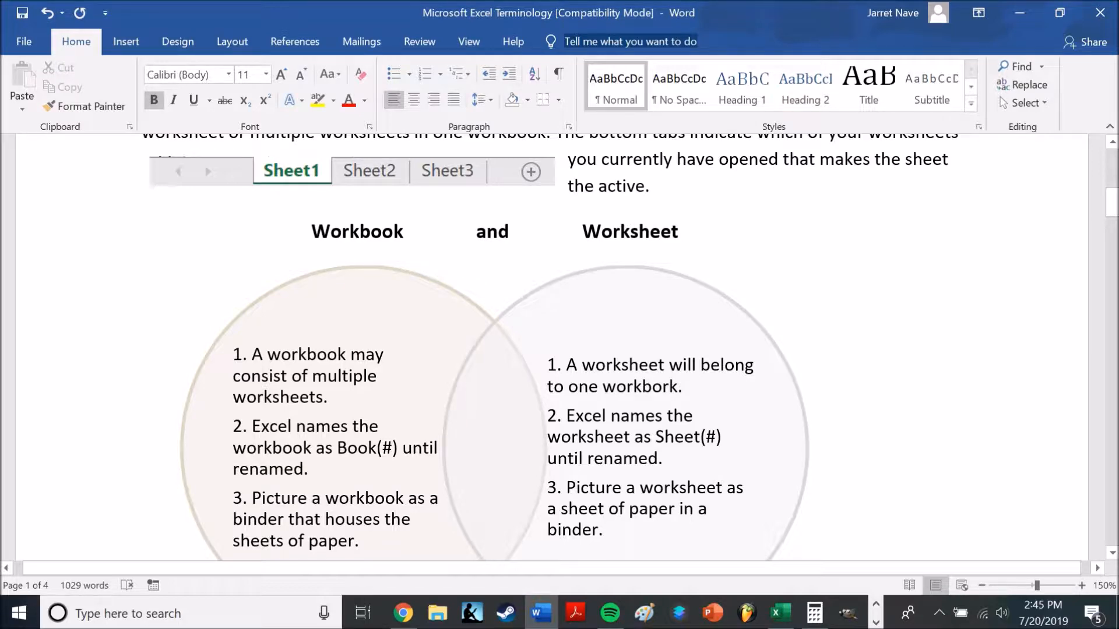
scroll(559, 350, down, 5)
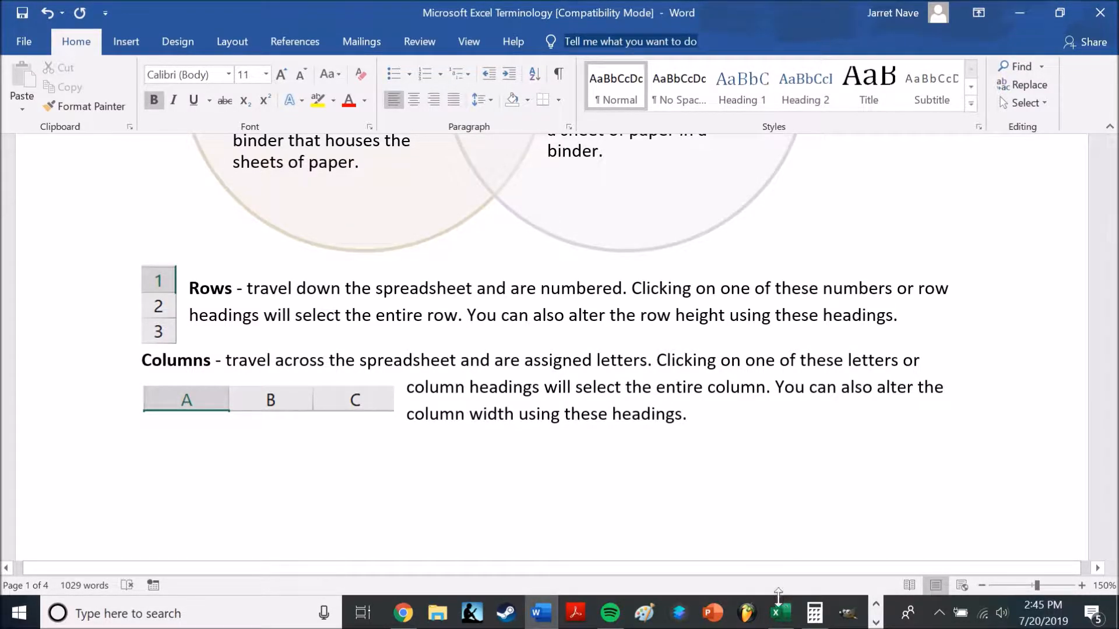
Switch to Excel, select row 1 on Sheet1, roughly double its height, and AutoFit the row height
click(782, 615)
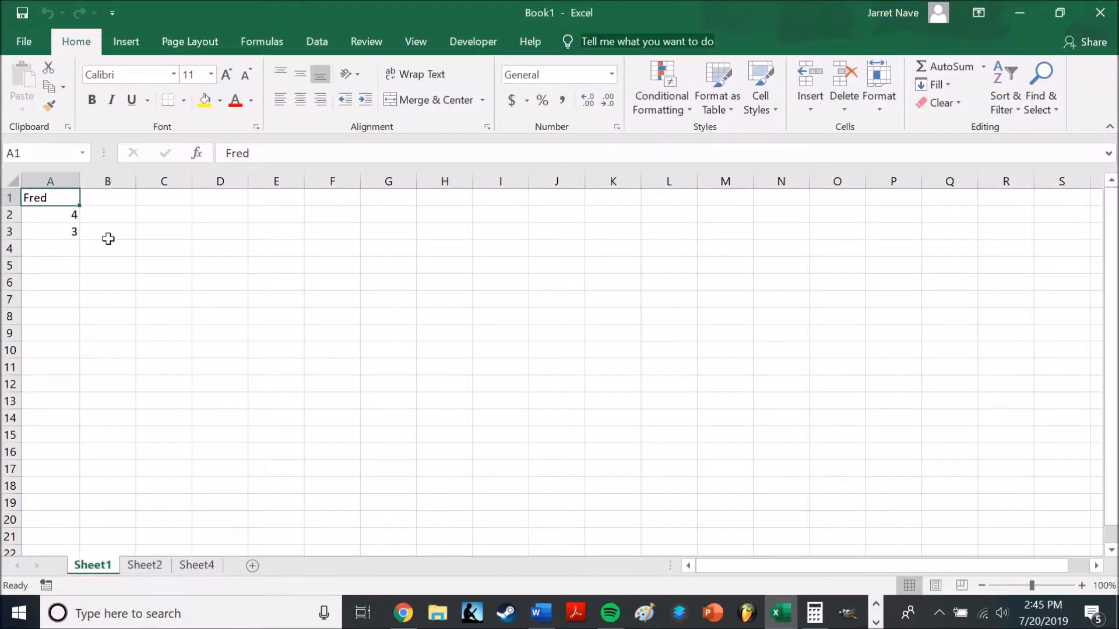
click(10, 198)
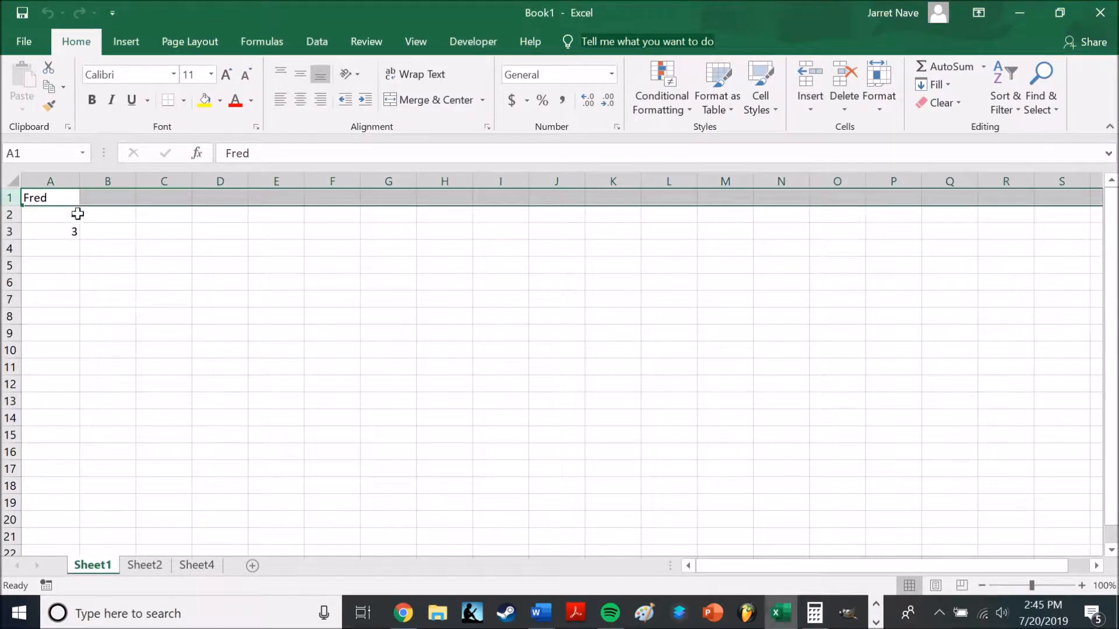
drag(13, 205, 12, 224)
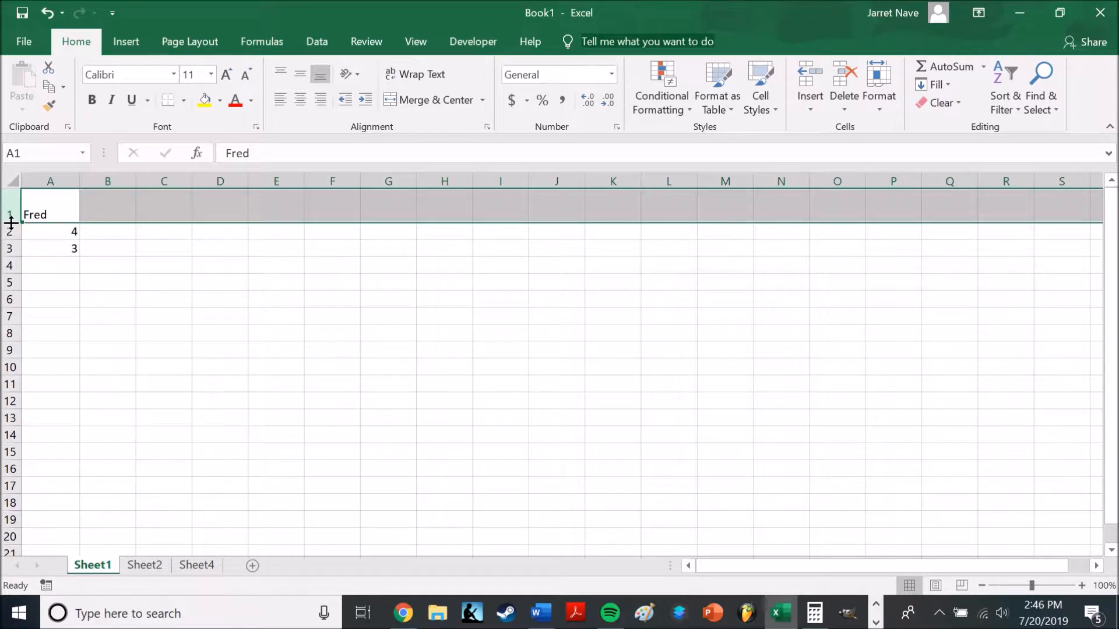
double_click(10, 224)
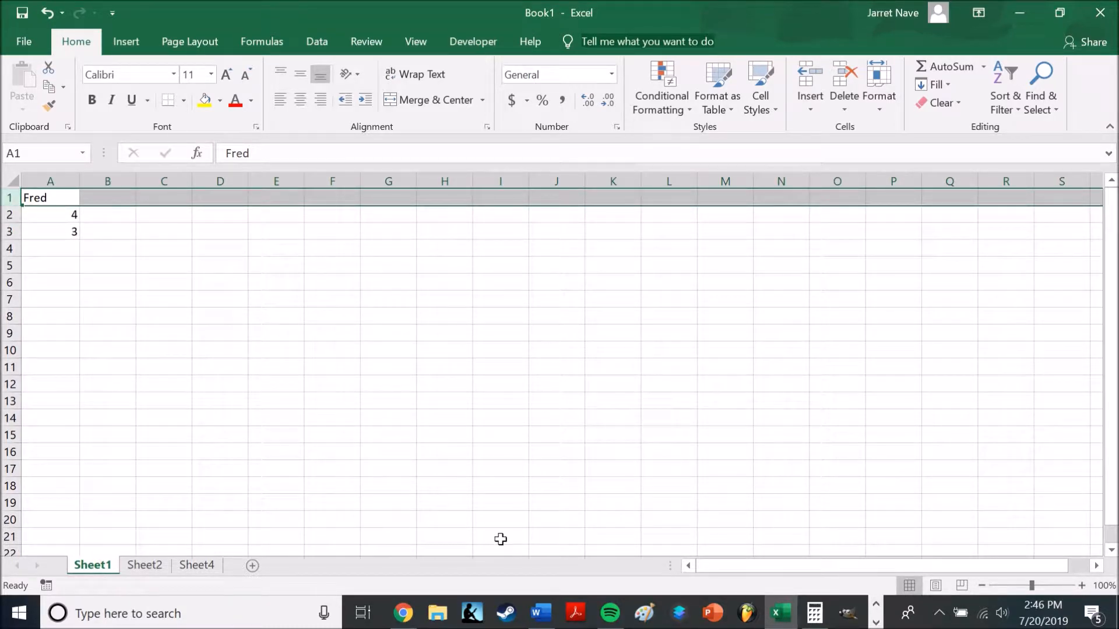
Check the Columns definition in the Word document, then return to Excel and select entire columns one after another from A through E
click(541, 613)
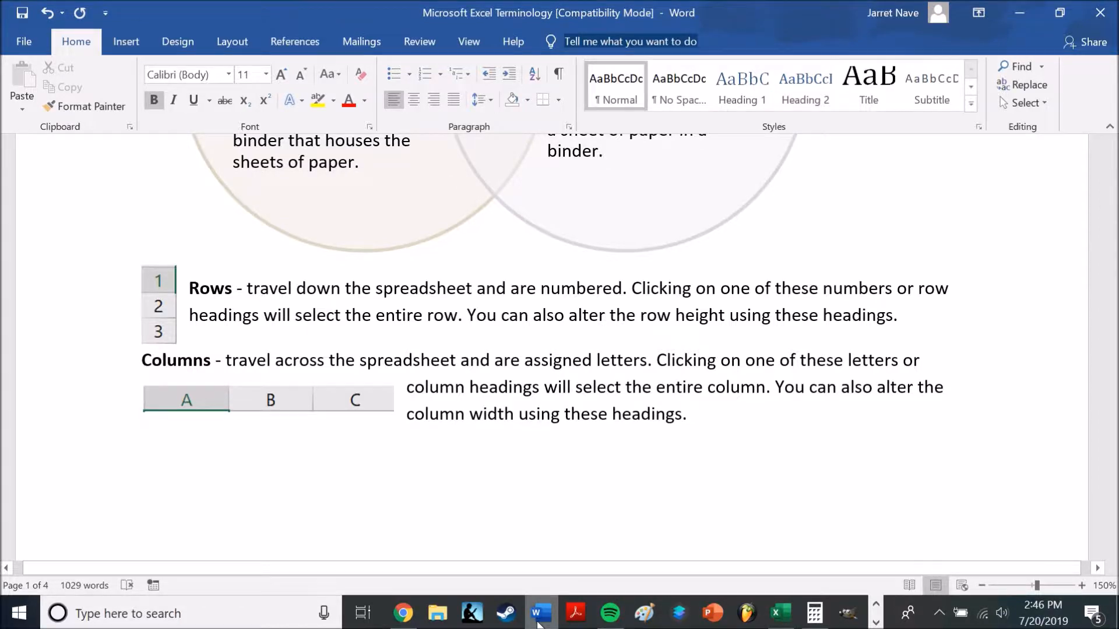
click(781, 612)
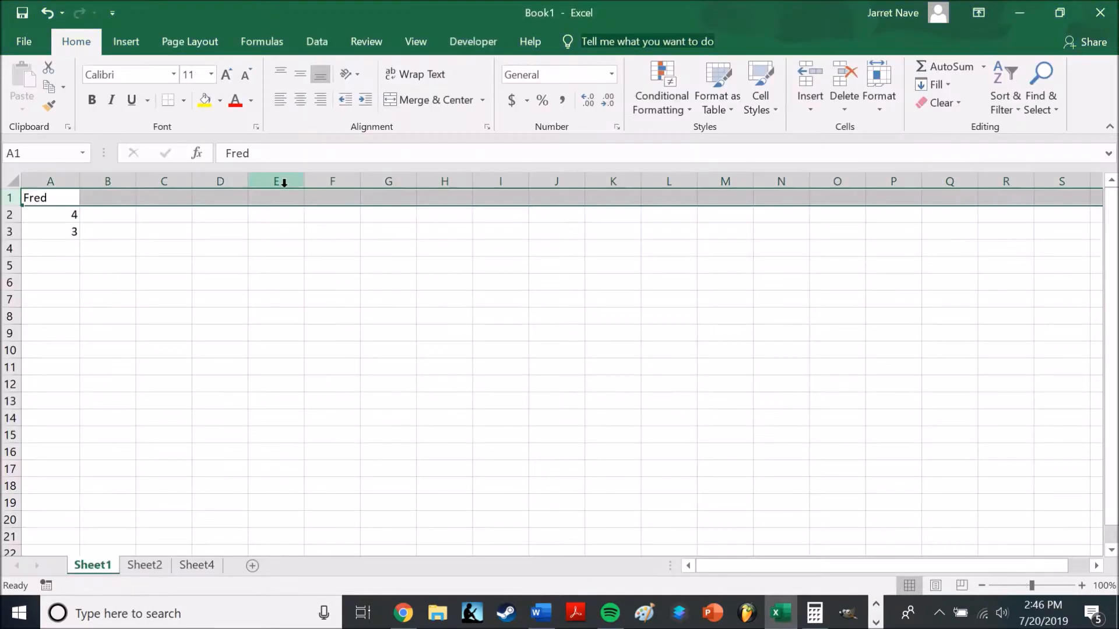
click(64, 177)
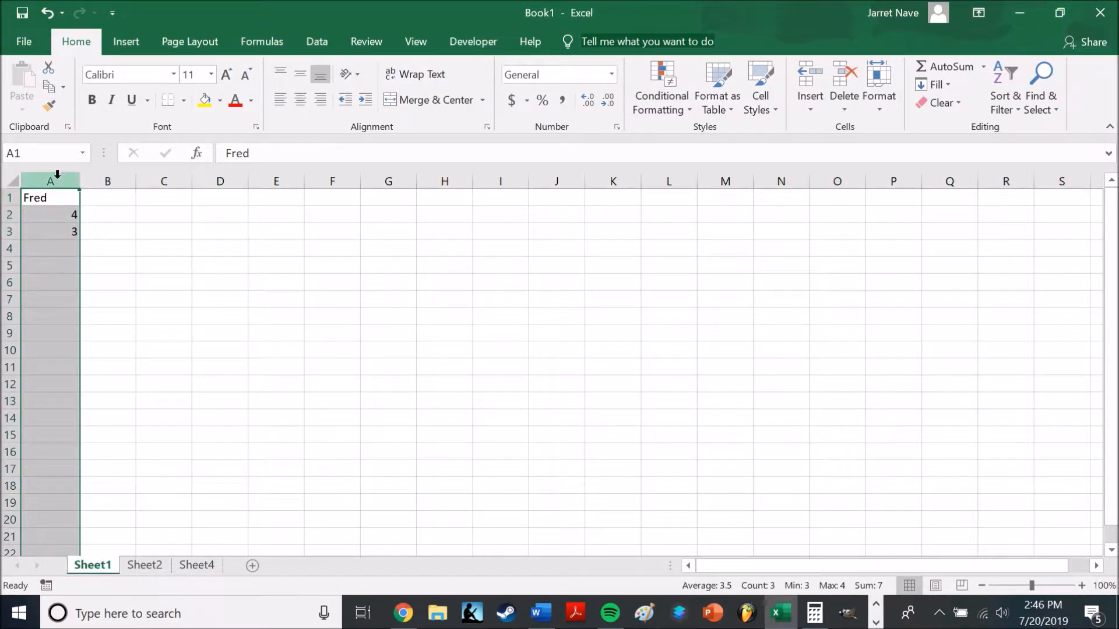
click(122, 181)
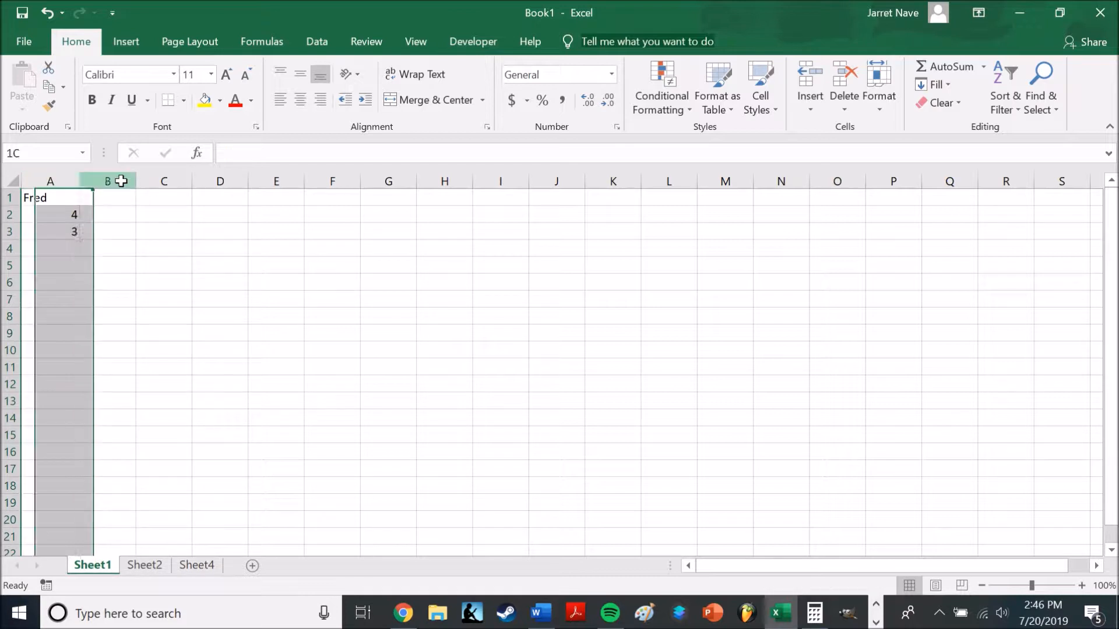
click(160, 180)
click(219, 180)
click(268, 177)
click(324, 181)
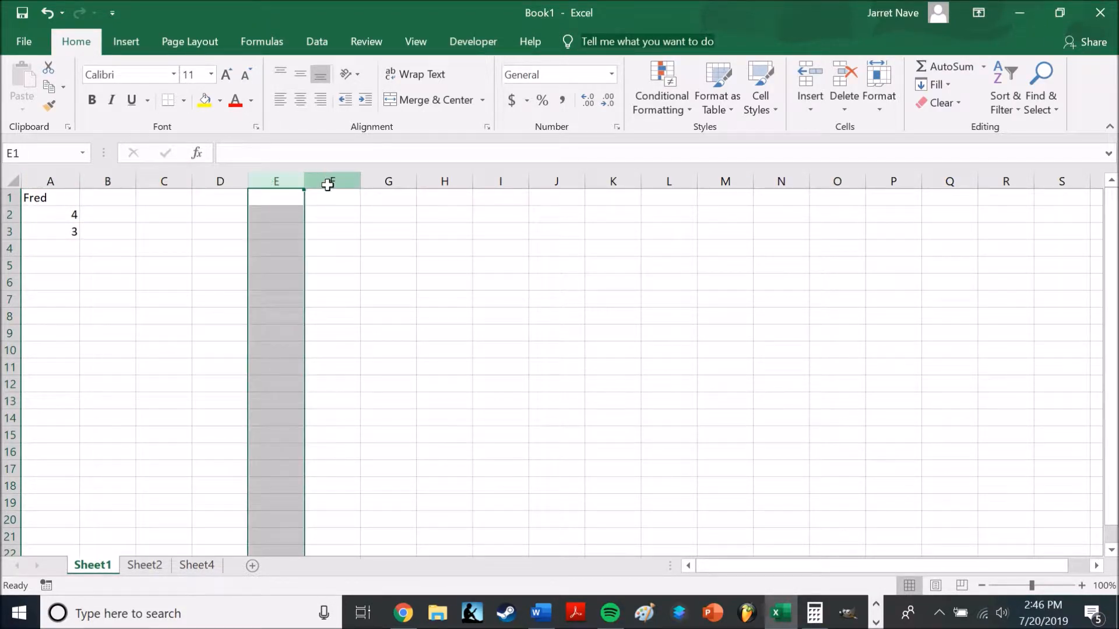
Select column A on Sheet1 and AutoFit its width
click(65, 173)
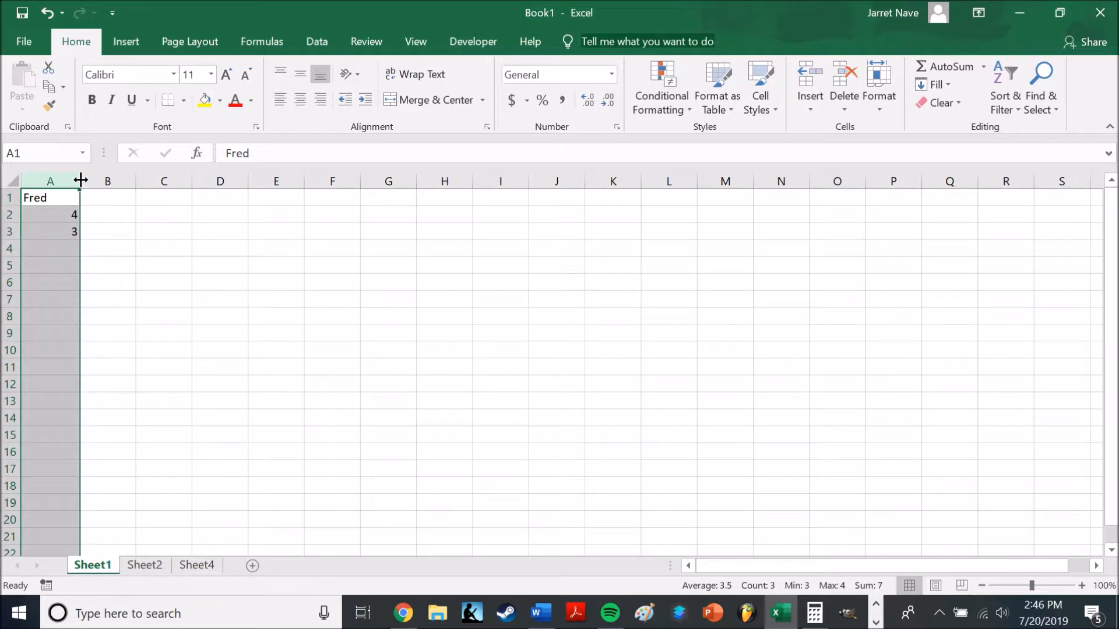
double_click(80, 181)
drag(50, 180, 80, 181)
Read the Cells definition in the Word document, then return to Excel and make B4 the active cell
click(541, 613)
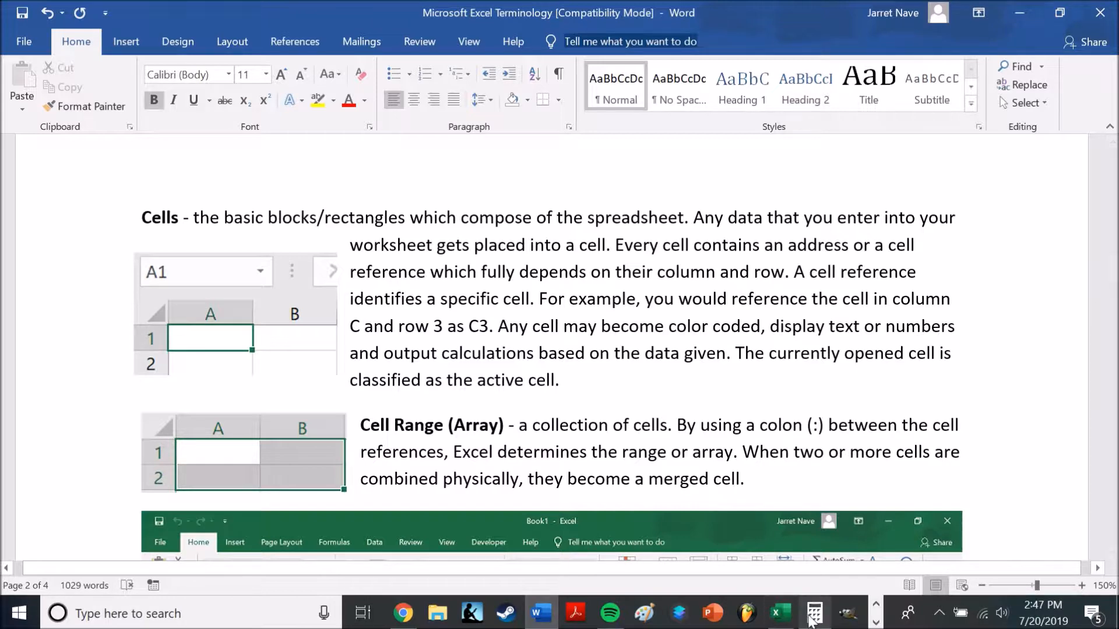
click(781, 613)
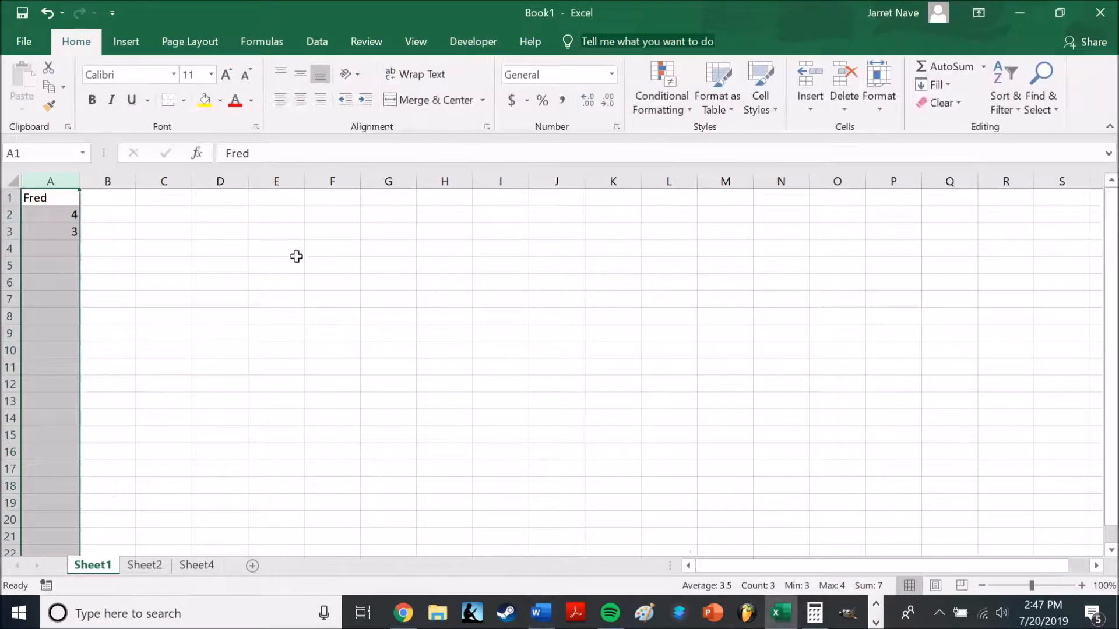
click(119, 250)
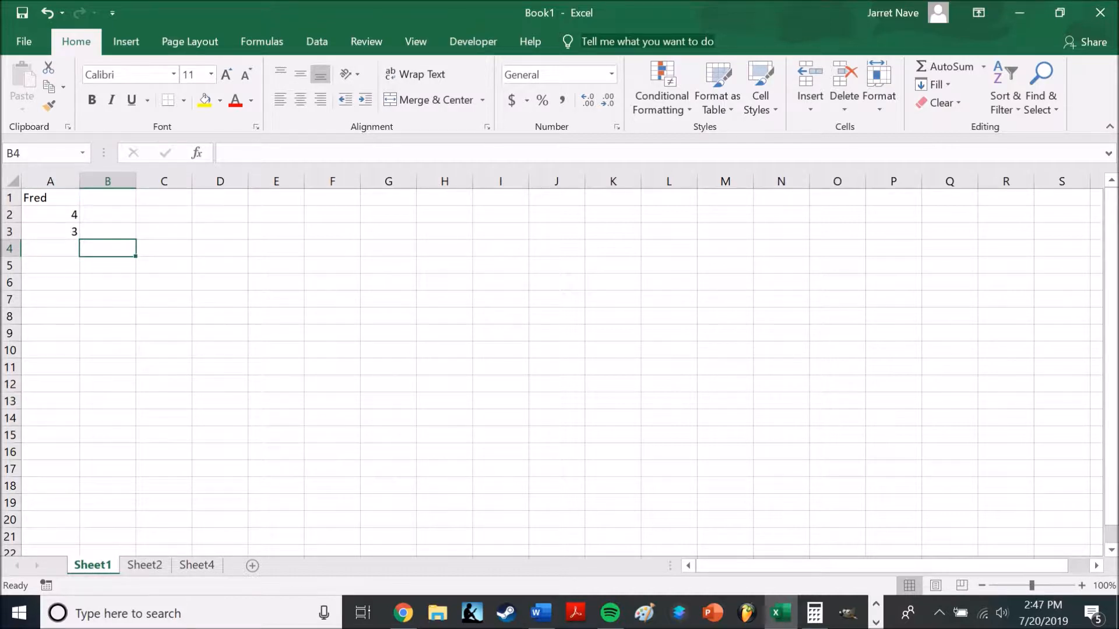
Revisit the Cells definition in Word, then in Excel make C5 and after it A1 the active cell
click(551, 622)
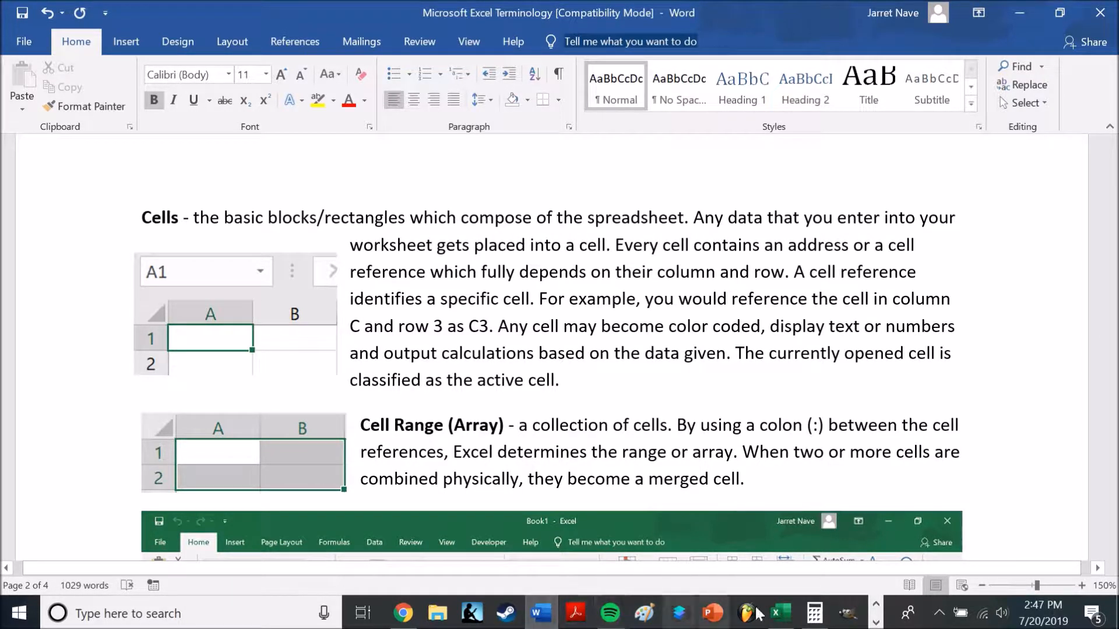
click(778, 613)
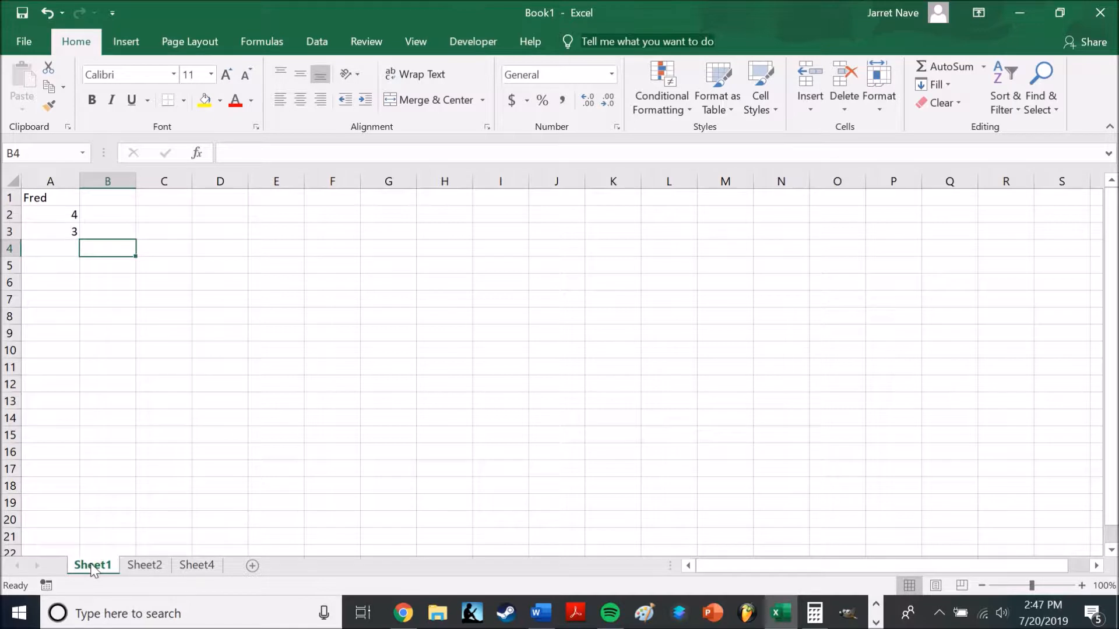
click(158, 266)
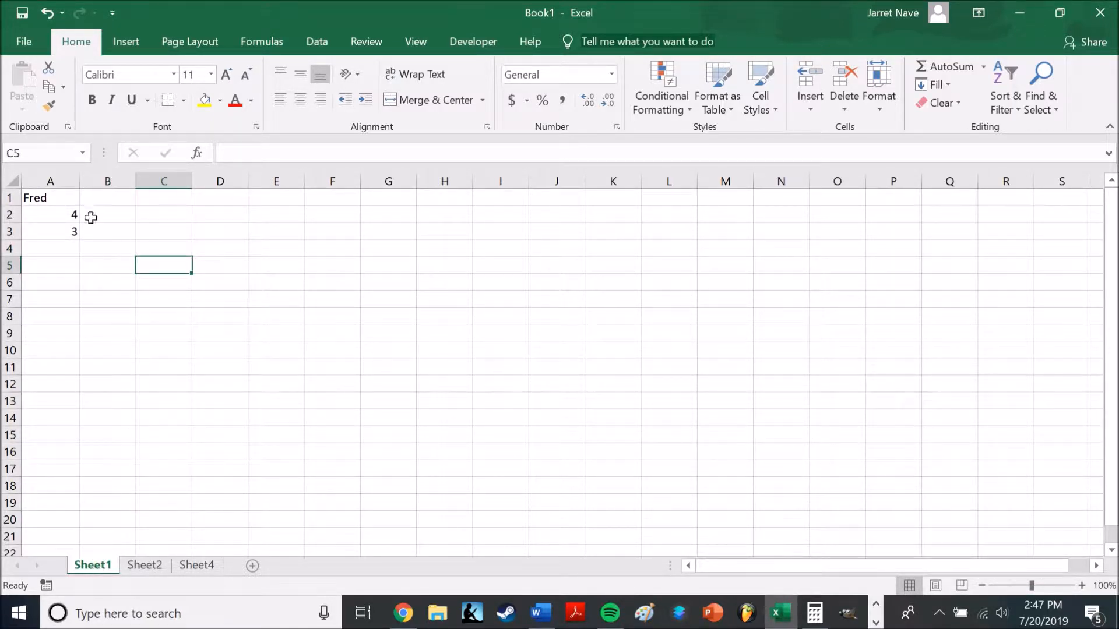
key(ctrl+Home)
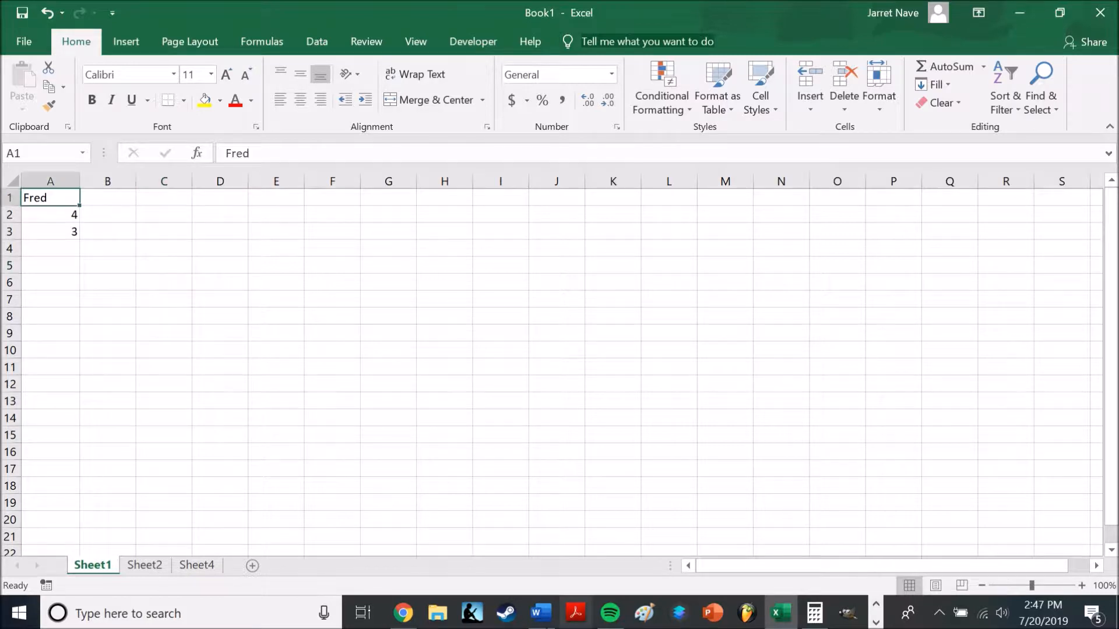
Switch to Word, read the Cell Range (Array) definition, and briefly highlight its sentence about merged cells
key(alt+Tab)
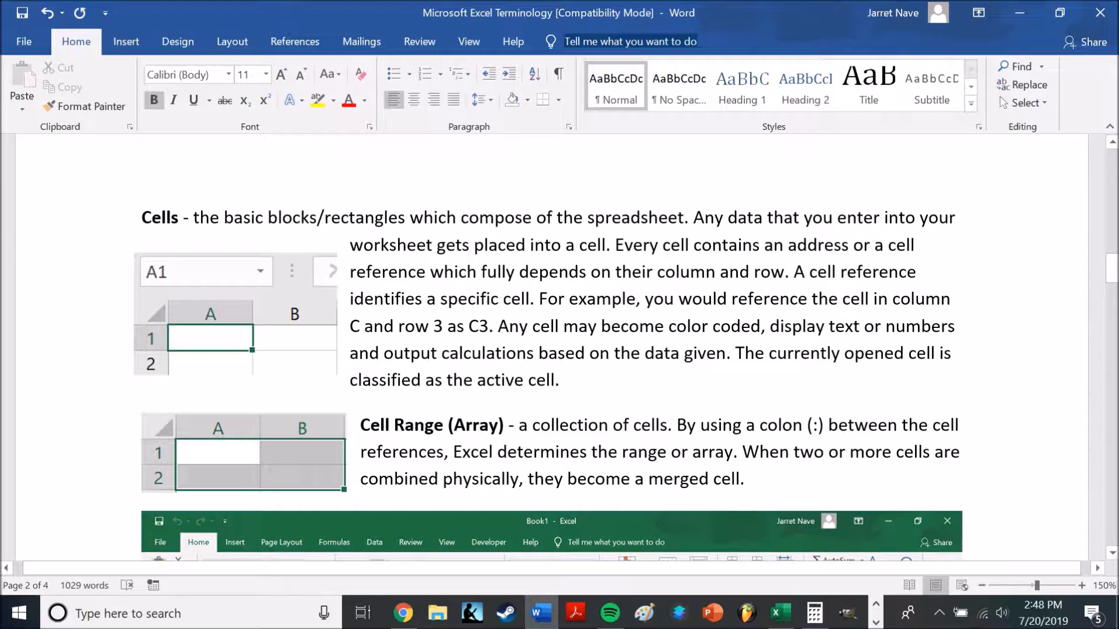
drag(742, 452, 731, 483)
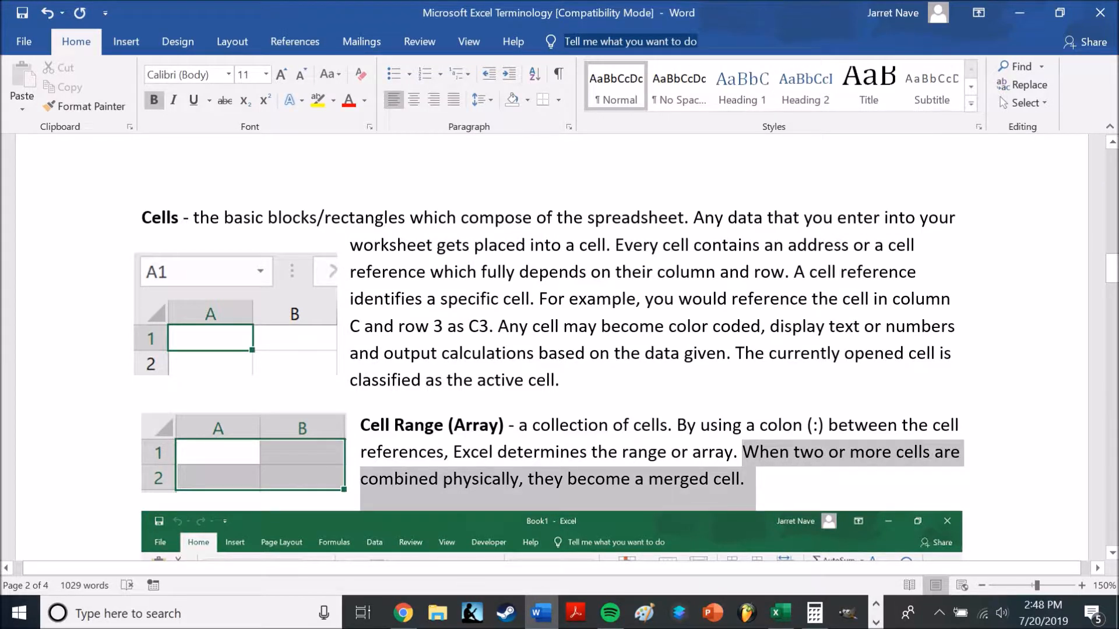
click(730, 481)
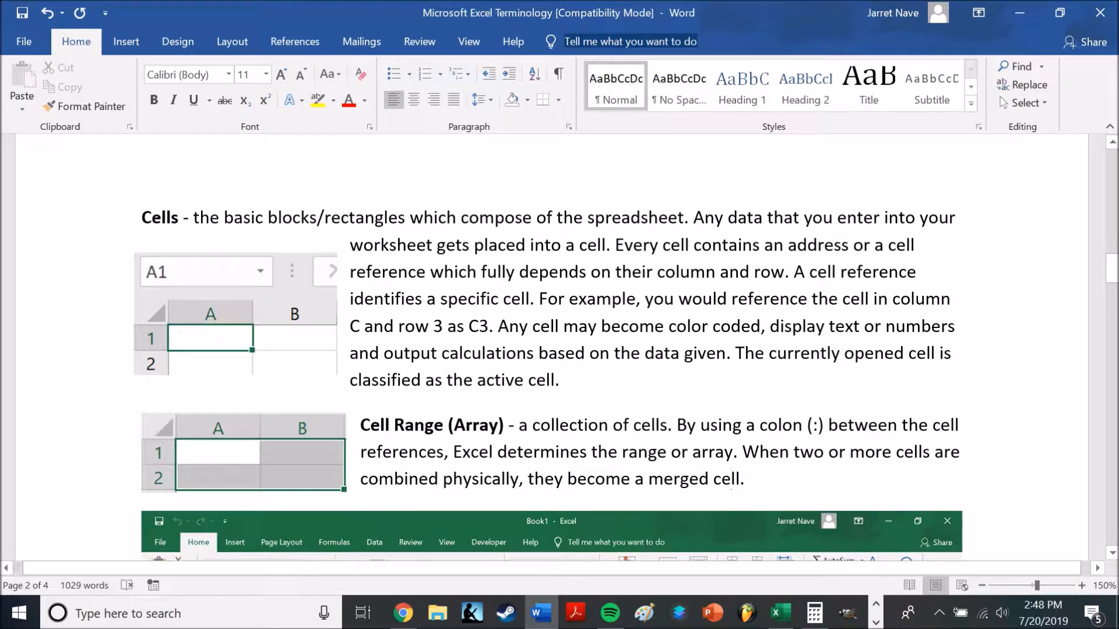
Switch to Excel and select the range A5:H11, once starting from A5 and once in reverse from H11
click(781, 613)
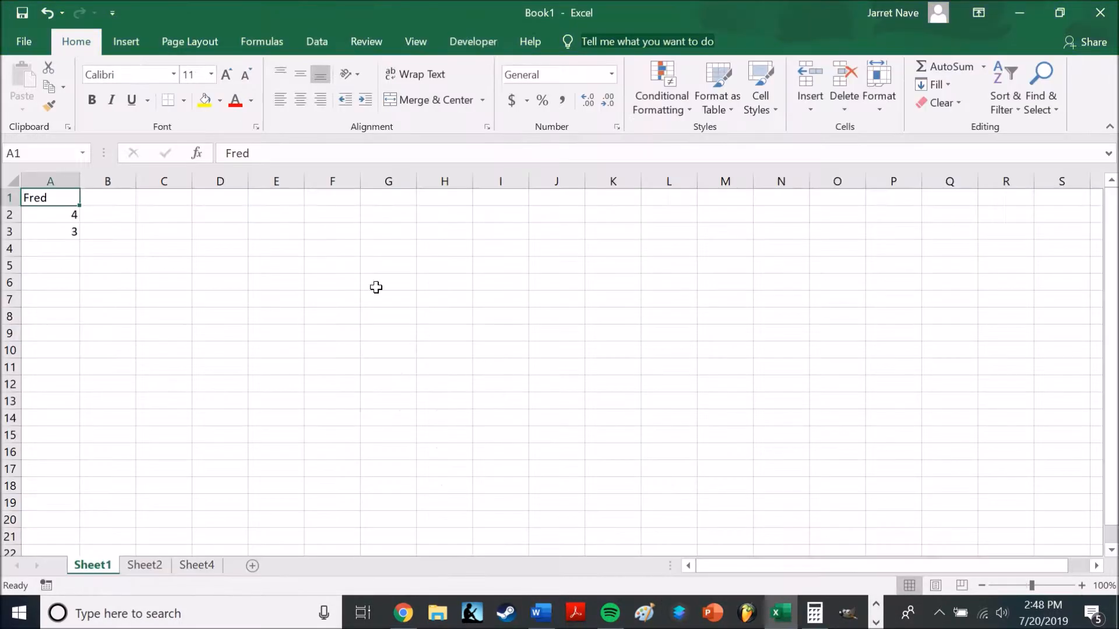
drag(72, 265, 416, 372)
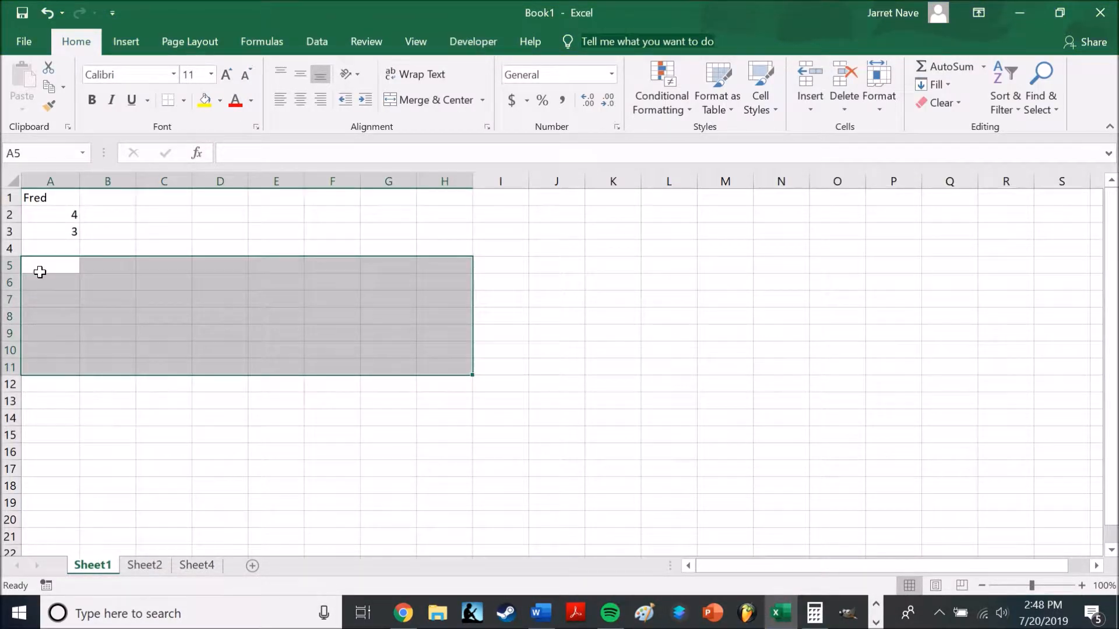
drag(444, 367, 33, 271)
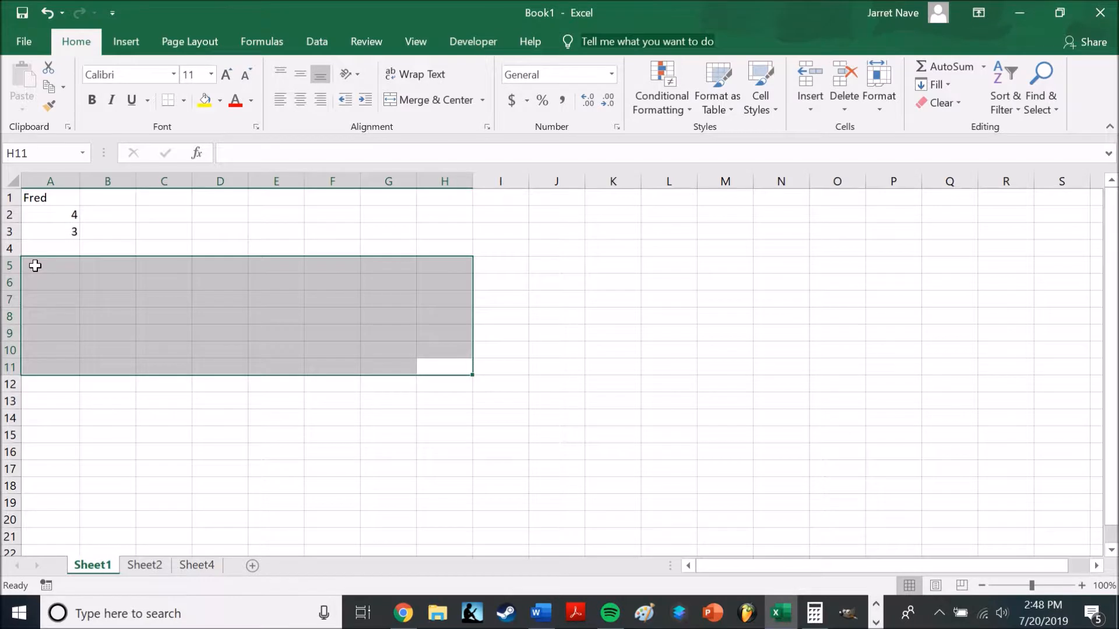
key(Return)
Start a formula in D1 that references the range D6:H12, then discard the entry
click(238, 200)
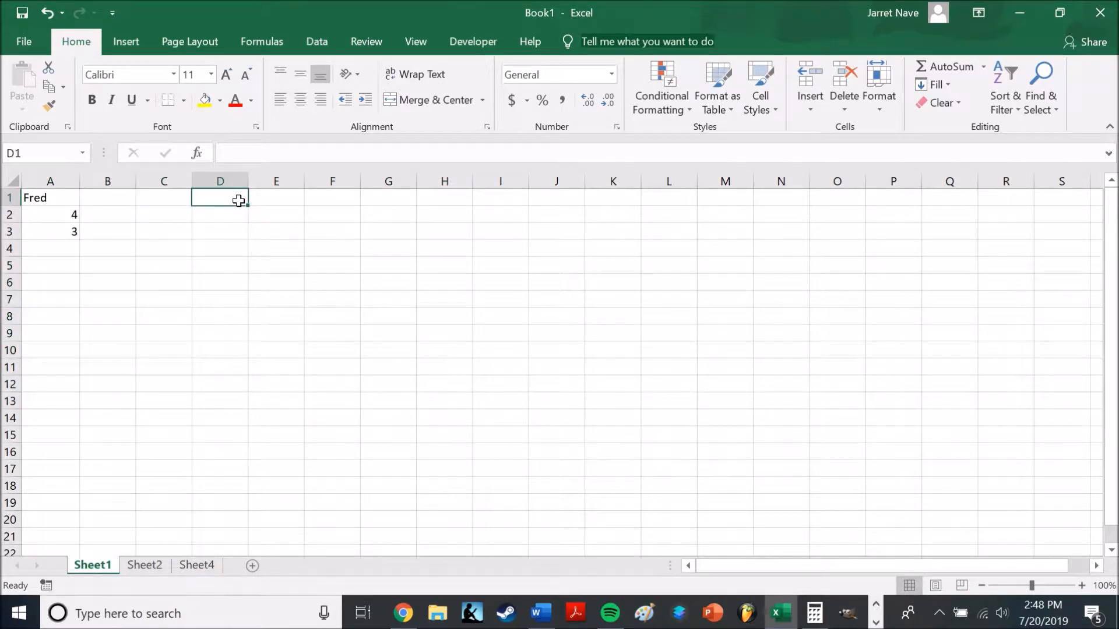
text(=)
drag(226, 276, 460, 382)
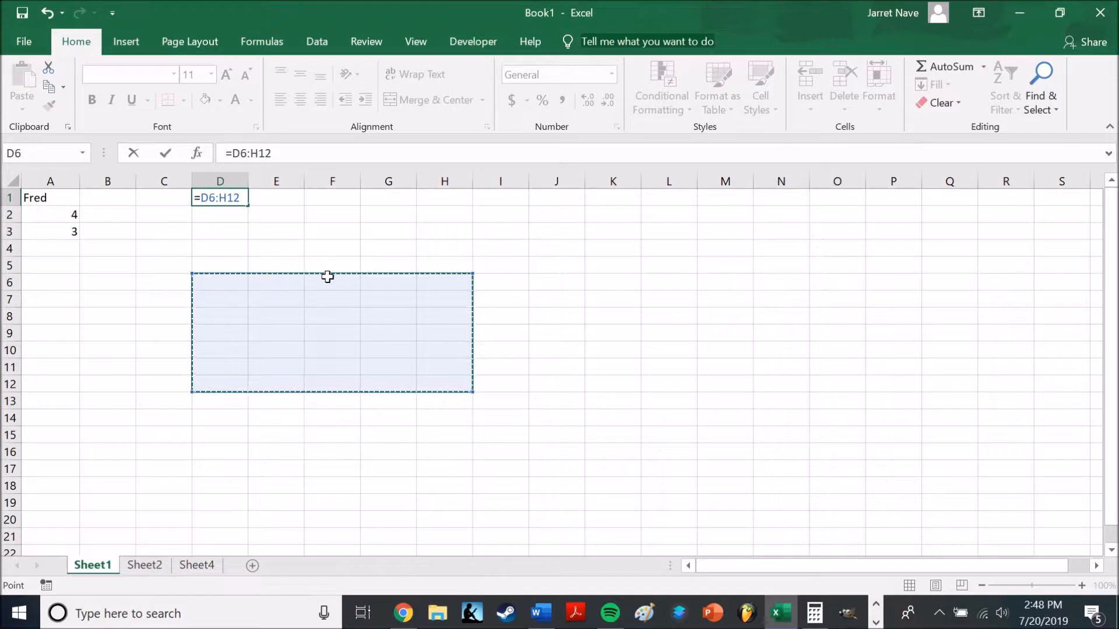
key(BackSpace)
key(BackSpace)
key(BackSpace)
key(BackSpace)
key(BackSpace)
key(BackSpace)
key(Escape)
click(317, 292)
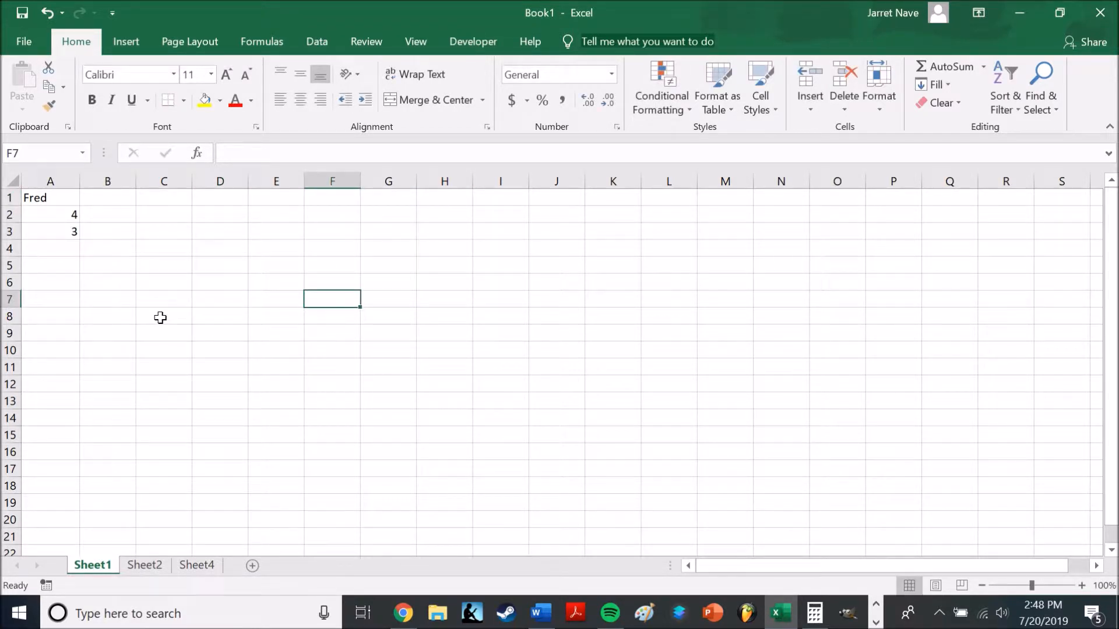
Merge and center cells C8 and D8 into one cell
click(150, 313)
drag(185, 315, 227, 315)
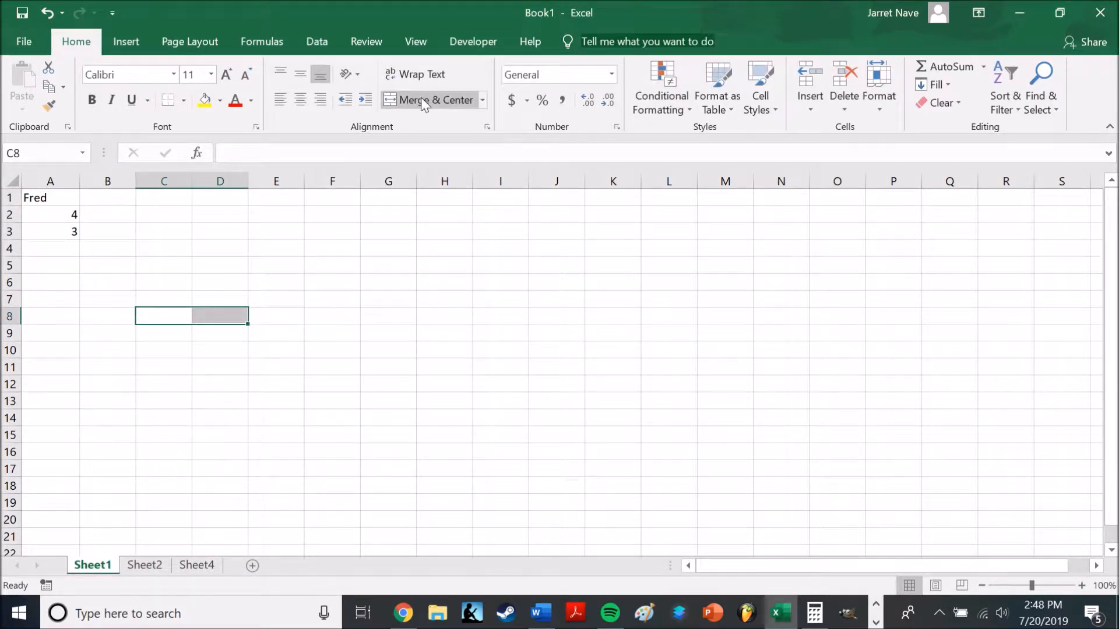
click(421, 97)
click(256, 358)
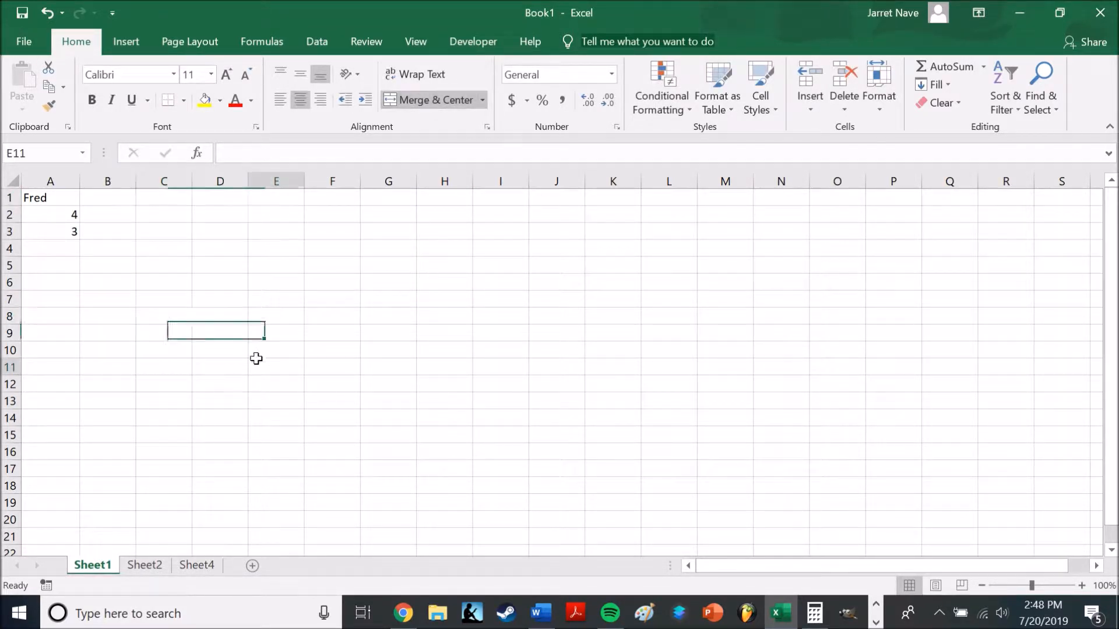
Select the cells around the merged cell in row 8, then unmerge it back into C8 and D8
click(117, 301)
drag(124, 305, 234, 297)
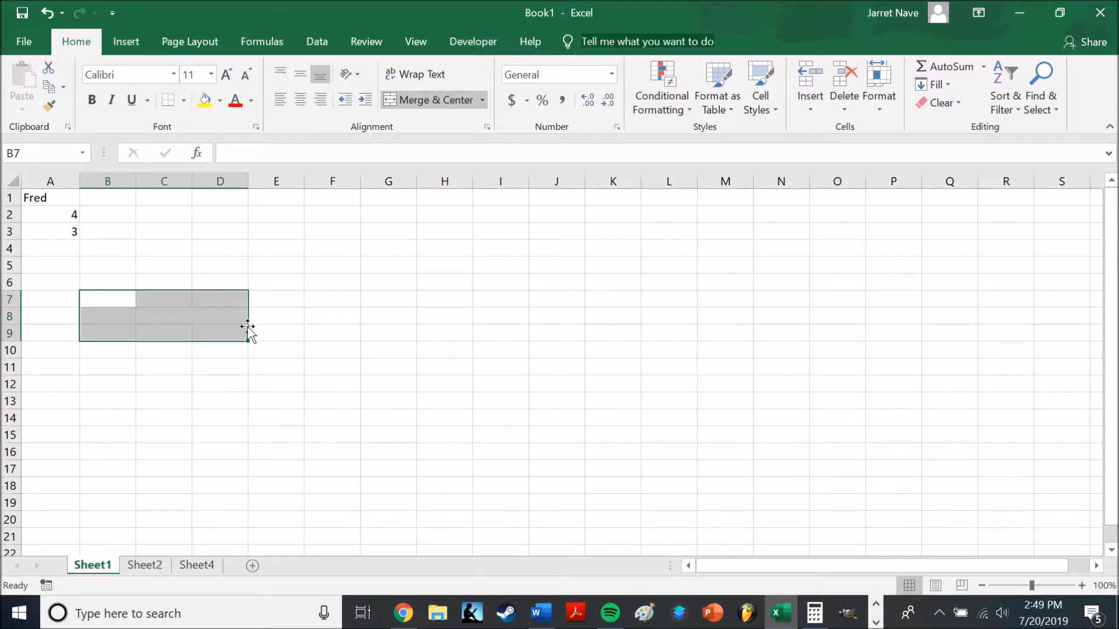
click(228, 311)
click(451, 99)
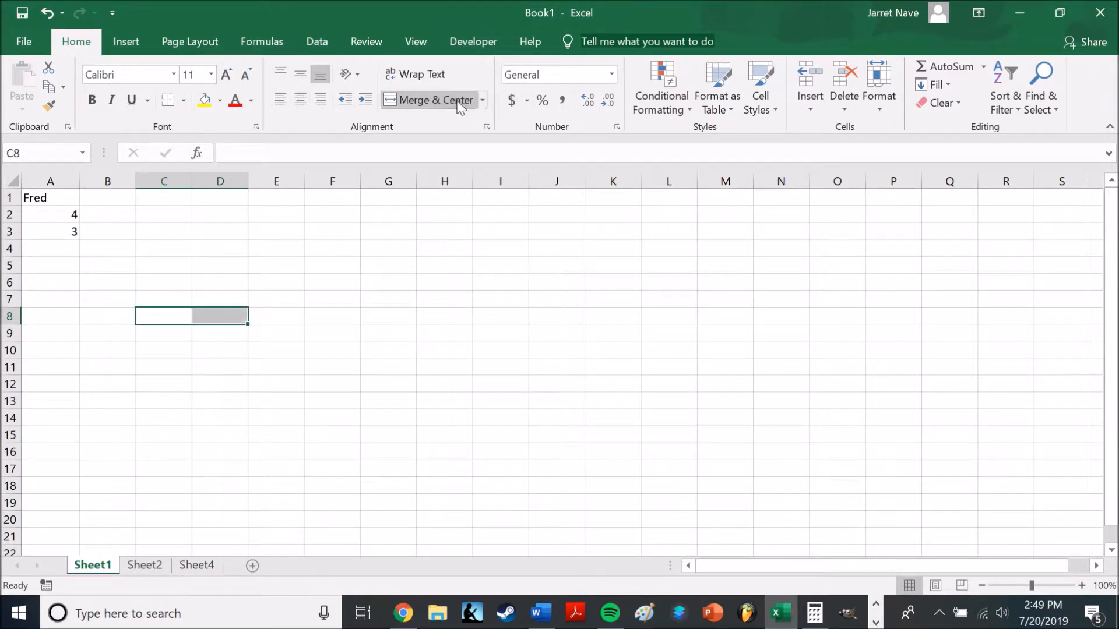
click(390, 381)
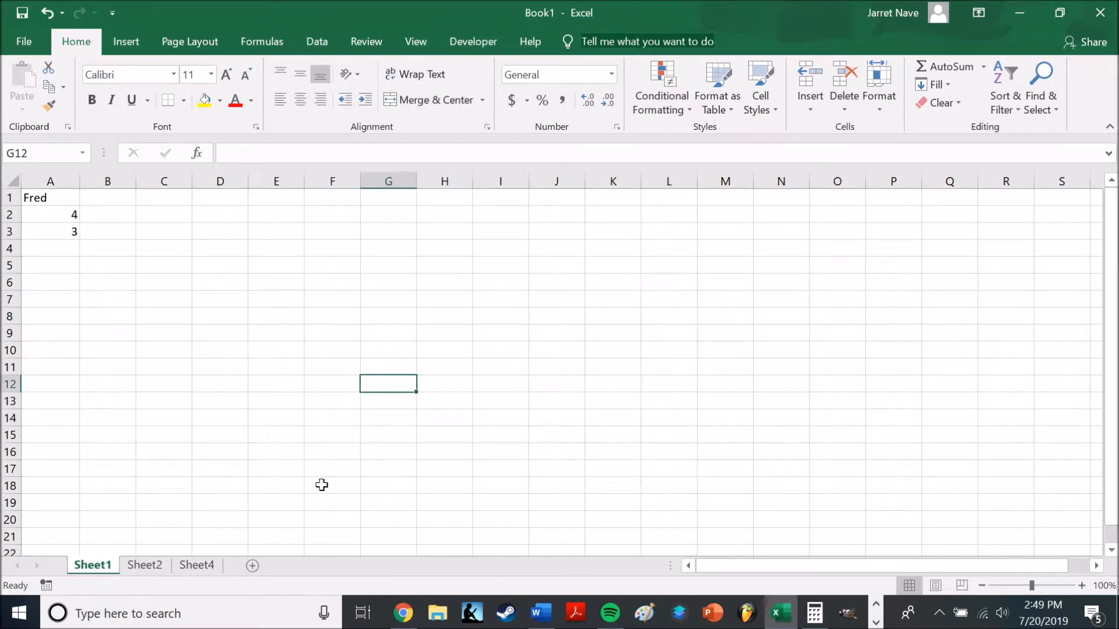
Return to the Word document and read on from merged cells to the Ribbon and Formula Bar definitions
click(541, 620)
click(731, 479)
scroll(731, 479, down, 5)
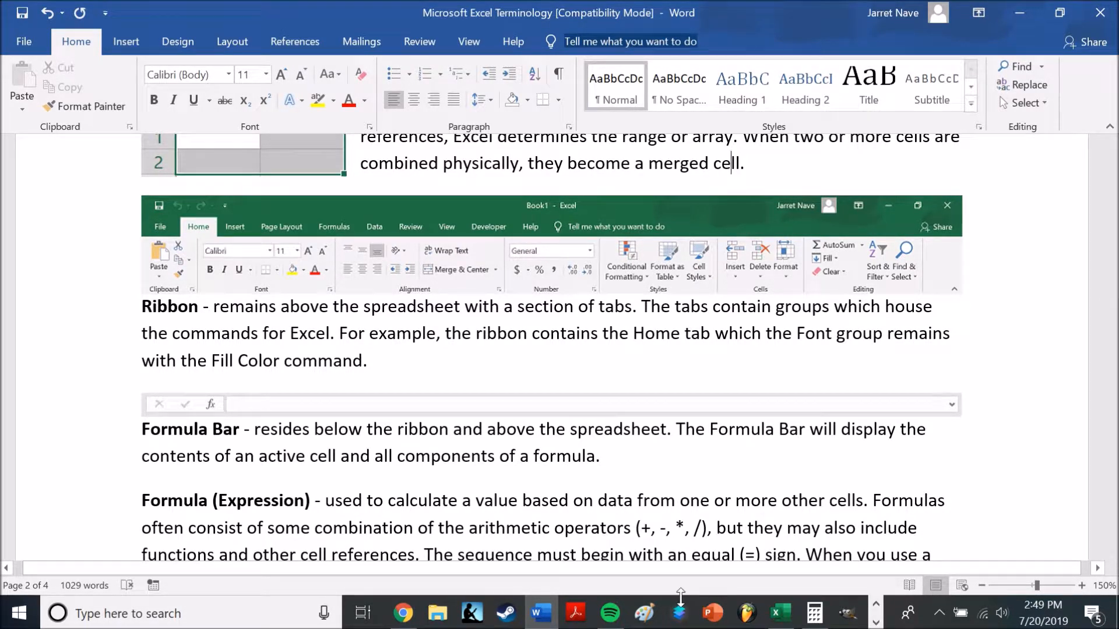
Switch to Excel and look through the ribbon's command groups, from Home and Insert across to Review and View
click(781, 614)
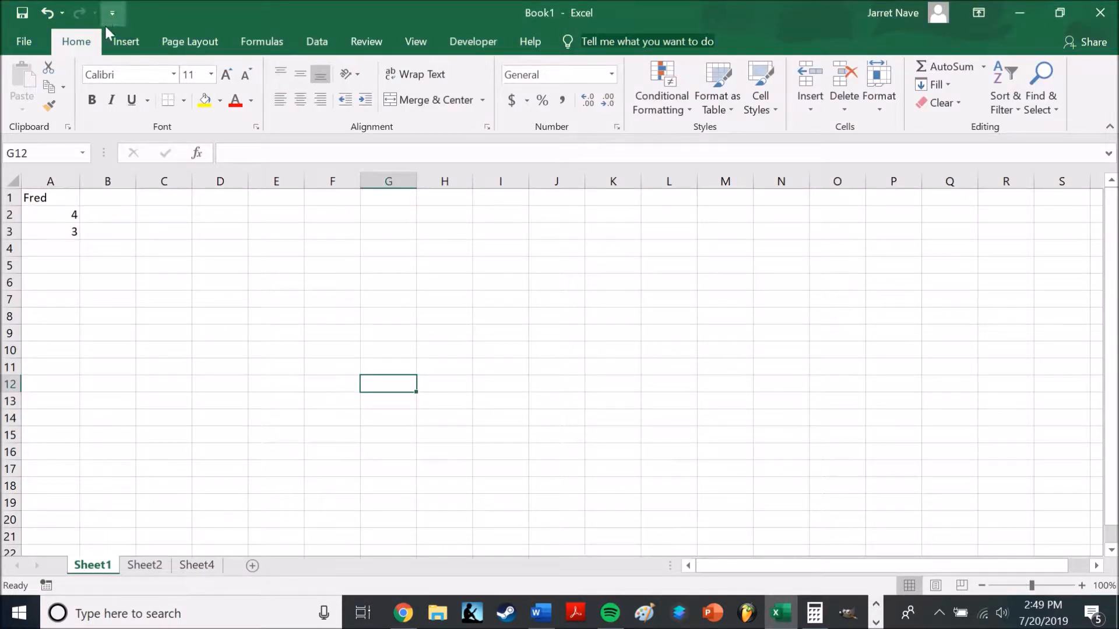
click(122, 36)
click(76, 41)
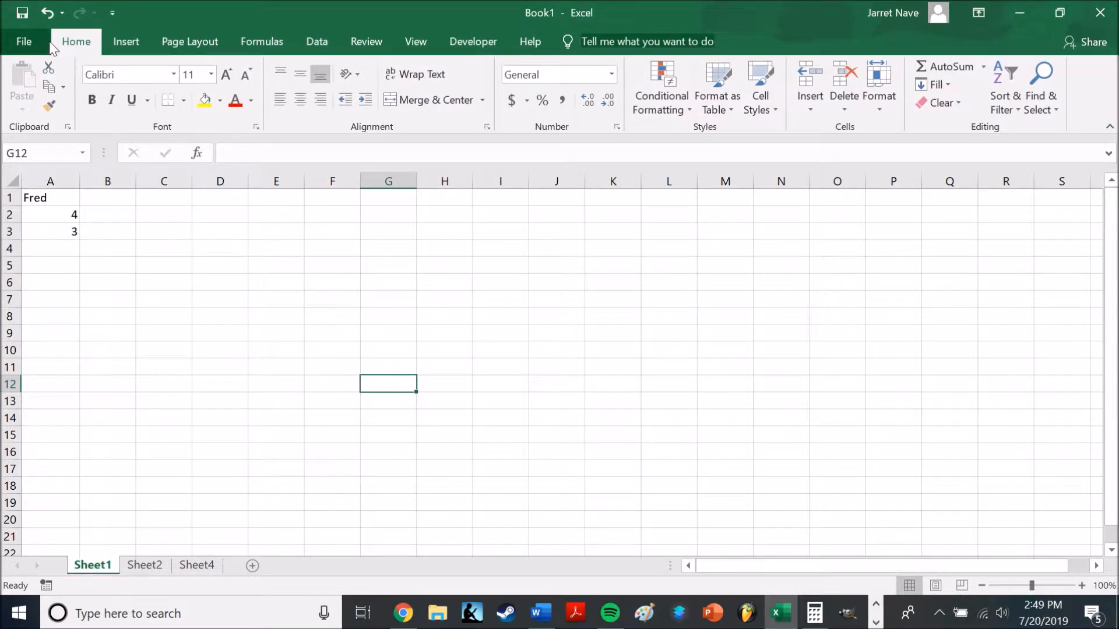
click(130, 39)
click(216, 40)
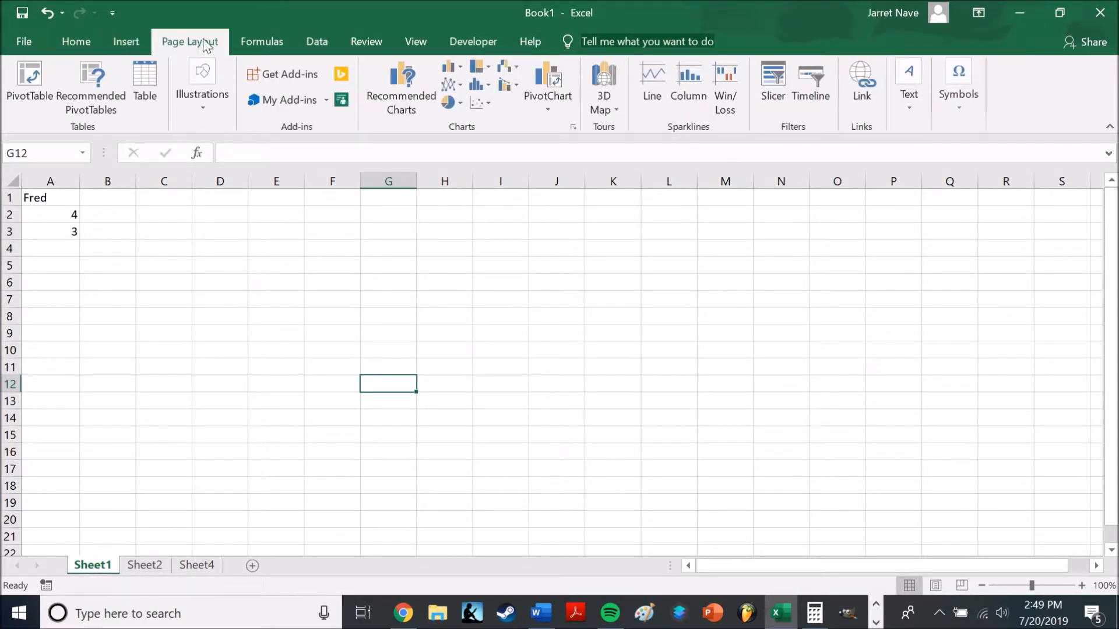
click(266, 42)
click(319, 50)
click(368, 45)
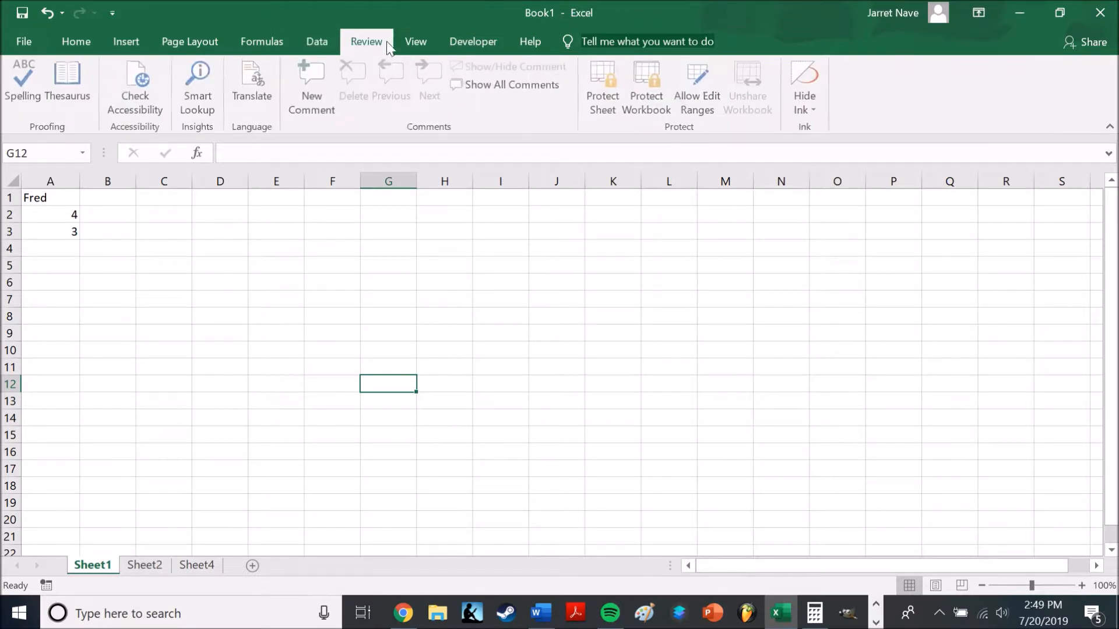
click(421, 45)
click(349, 42)
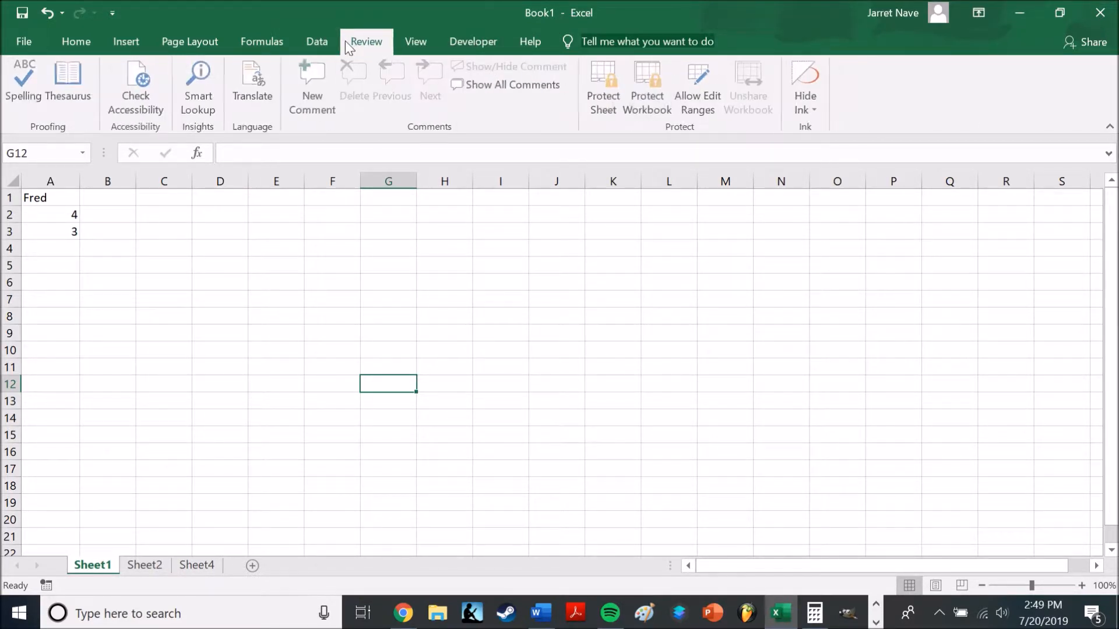
Examine the chart commands for inserting, including the Combo chart types, without adding a chart
click(125, 42)
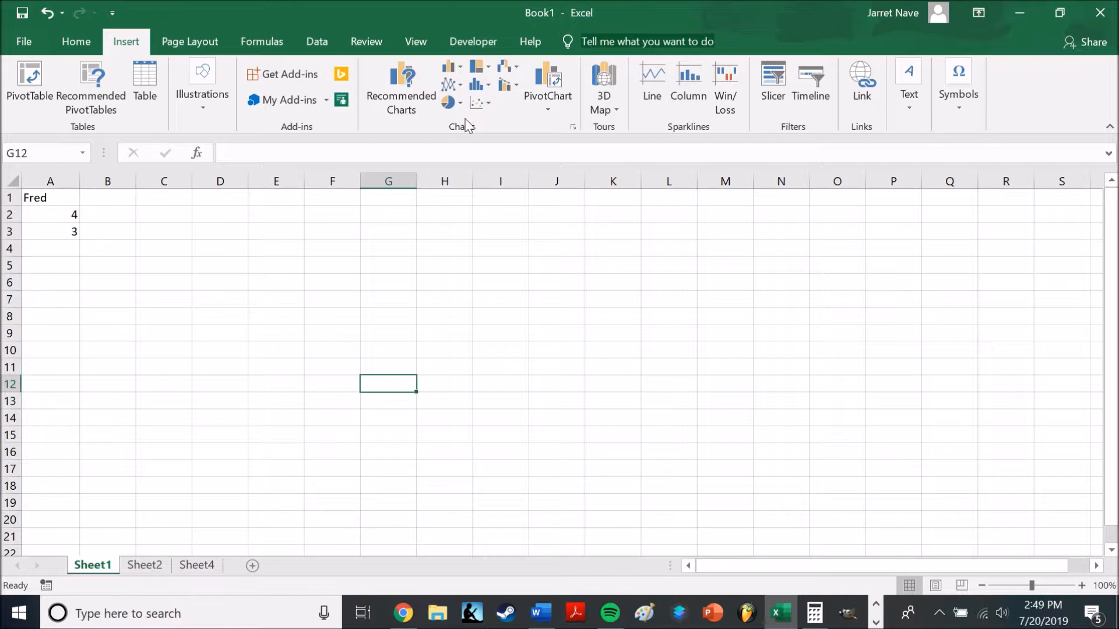
click(518, 86)
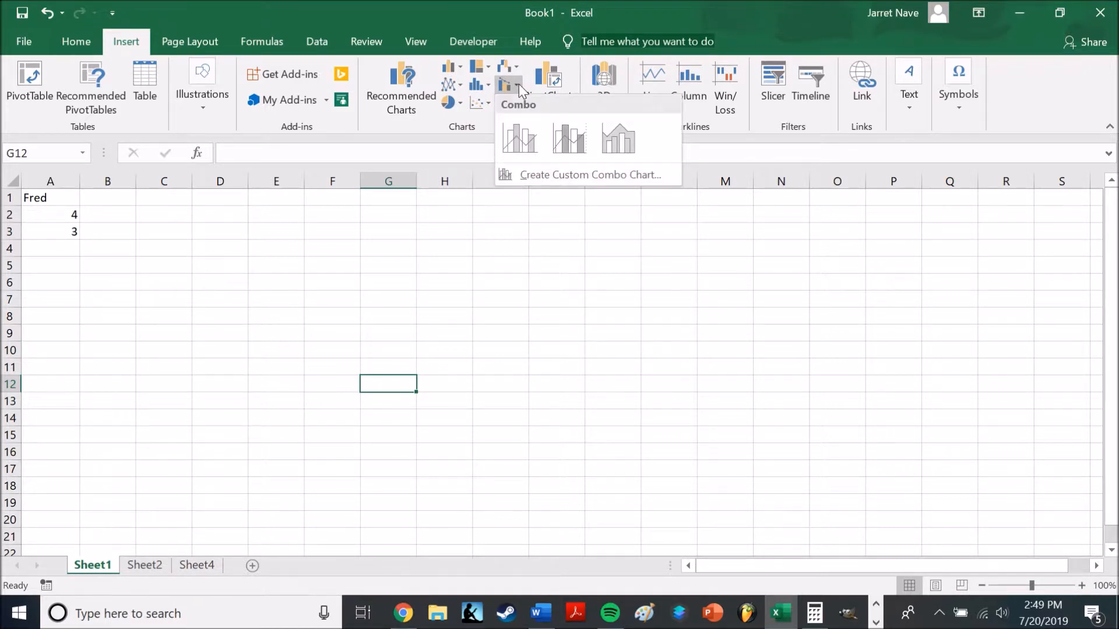
click(518, 84)
click(518, 84)
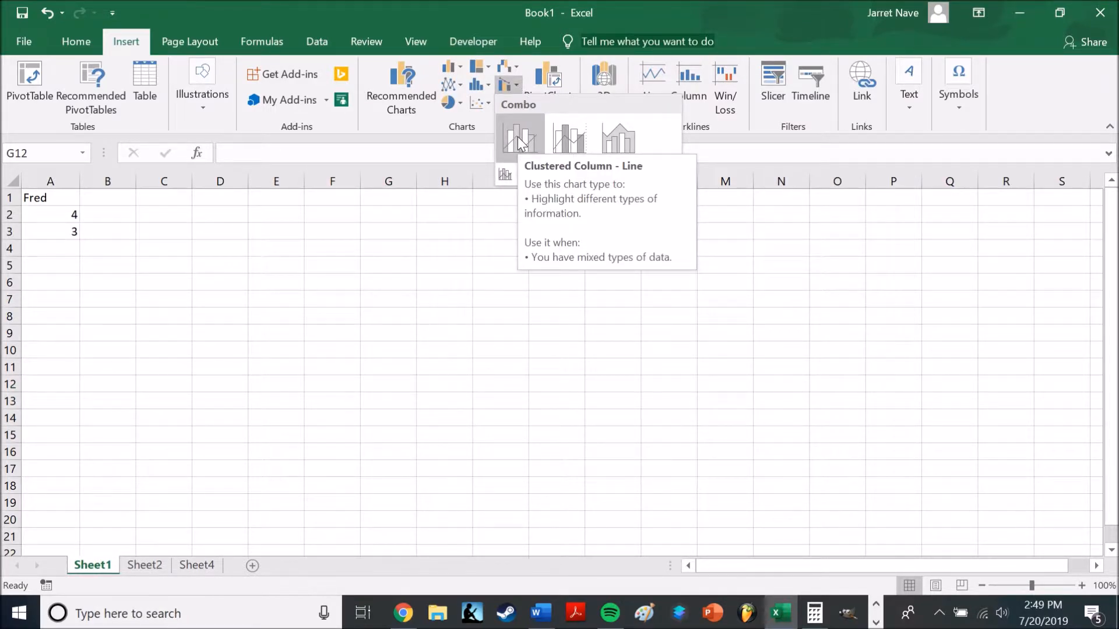
click(515, 85)
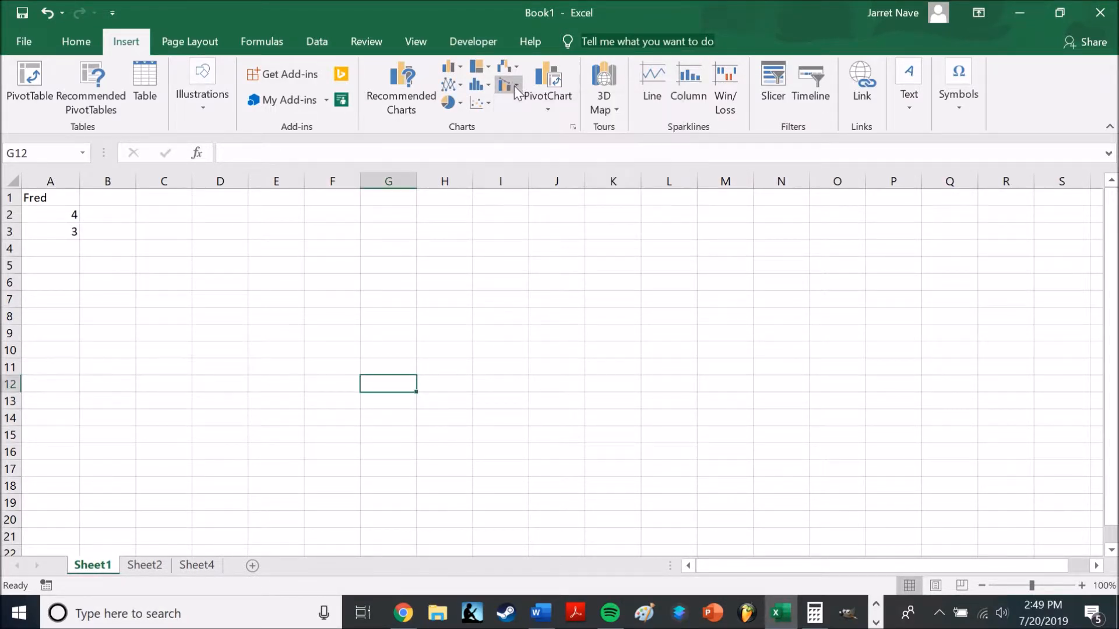
click(493, 229)
Open the ribbon customization options, add a new custom tab after Insert, and close the options without keeping it
key(alt+f)
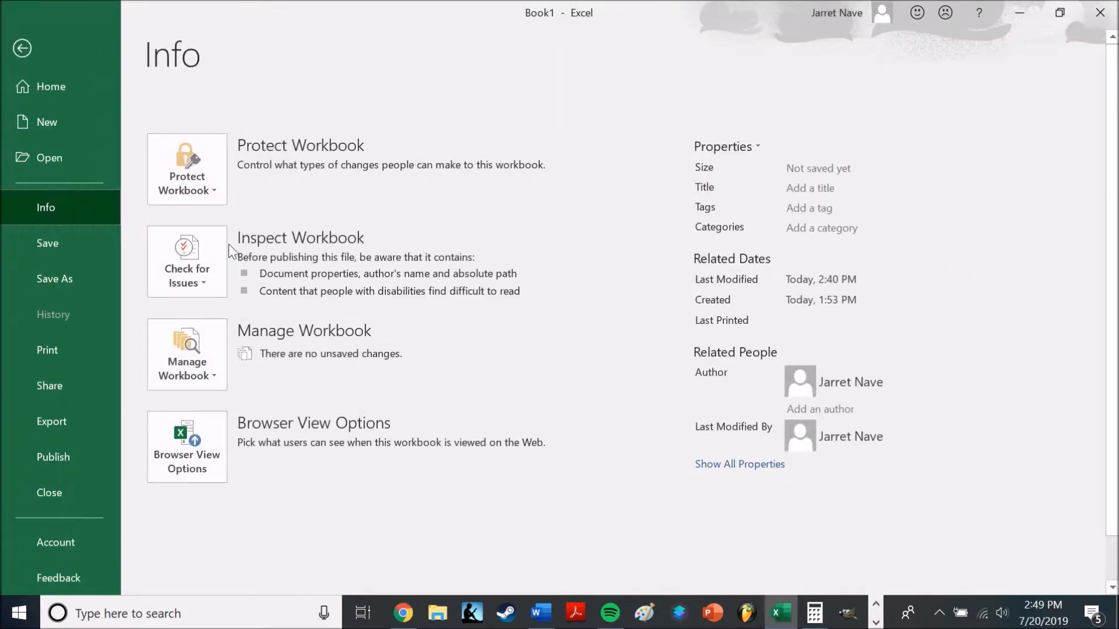
click(58, 563)
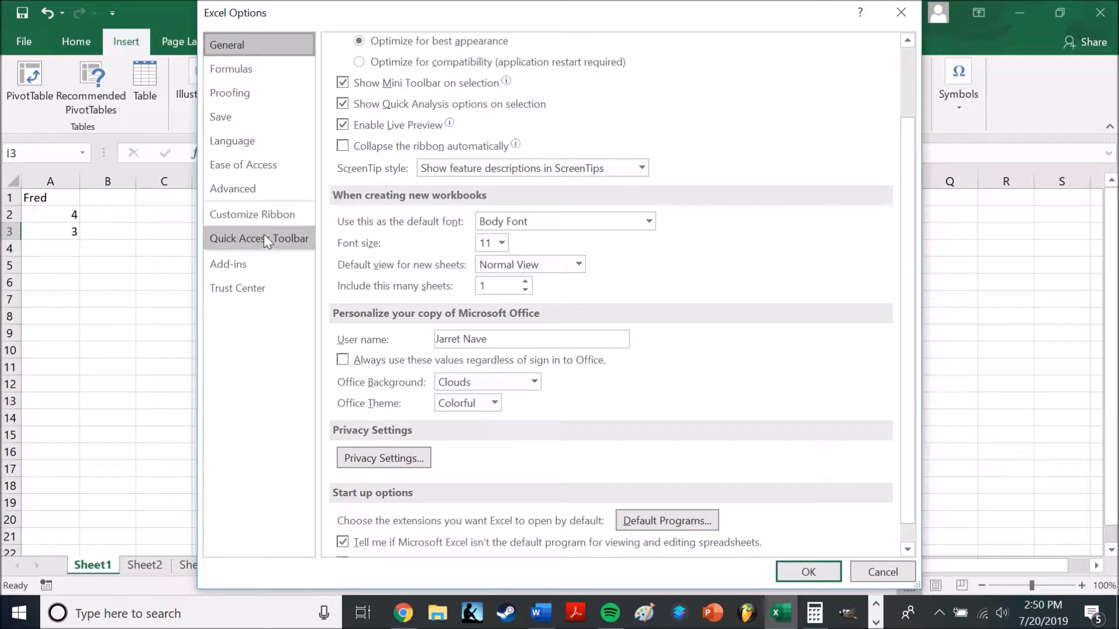
click(265, 224)
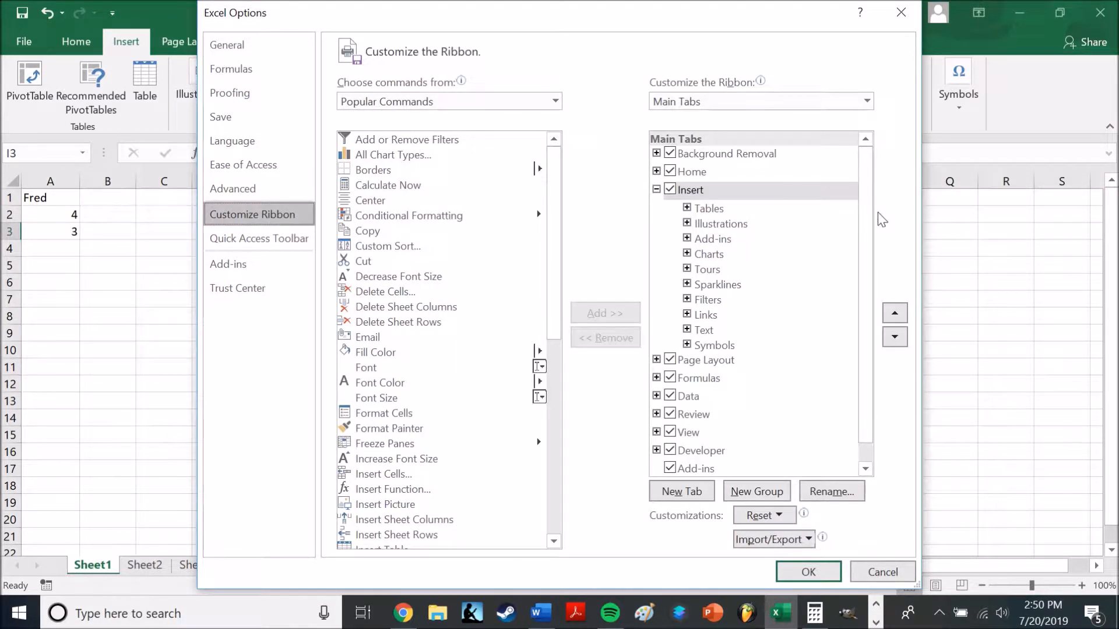
click(666, 495)
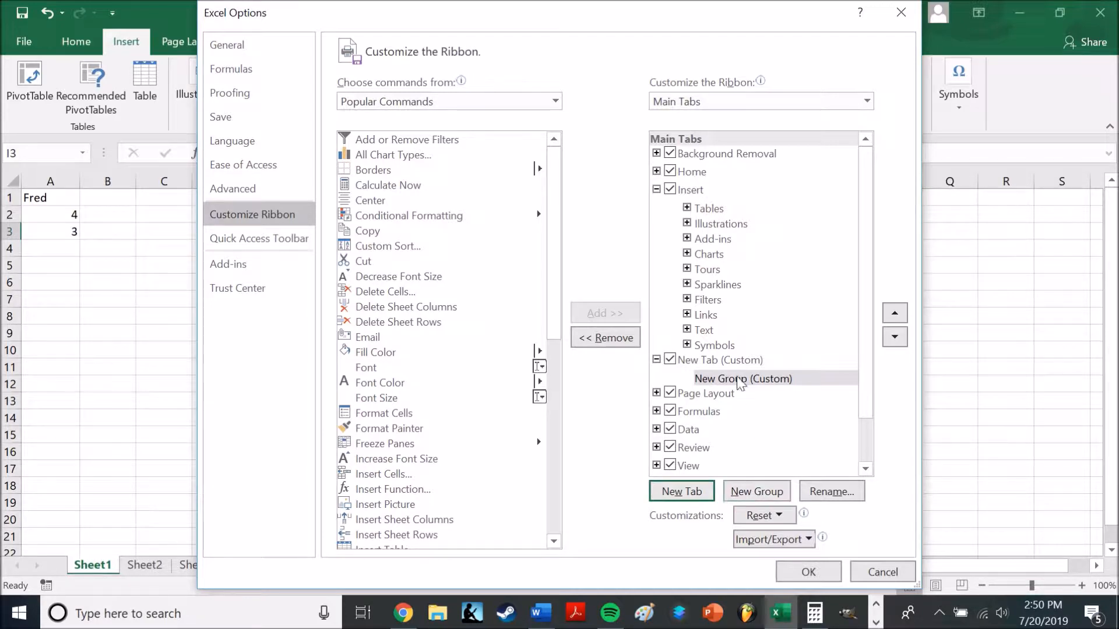
drag(554, 307, 733, 359)
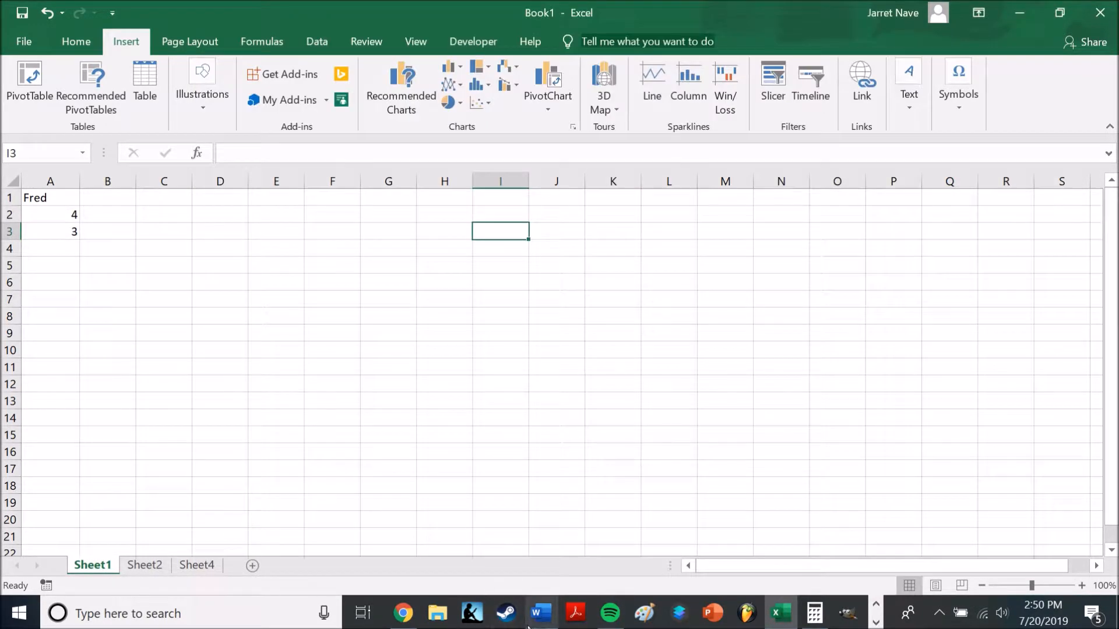
Read the Formula Bar definition in the Word document, then switch to Excel and select cell A2 to view its formula
click(541, 613)
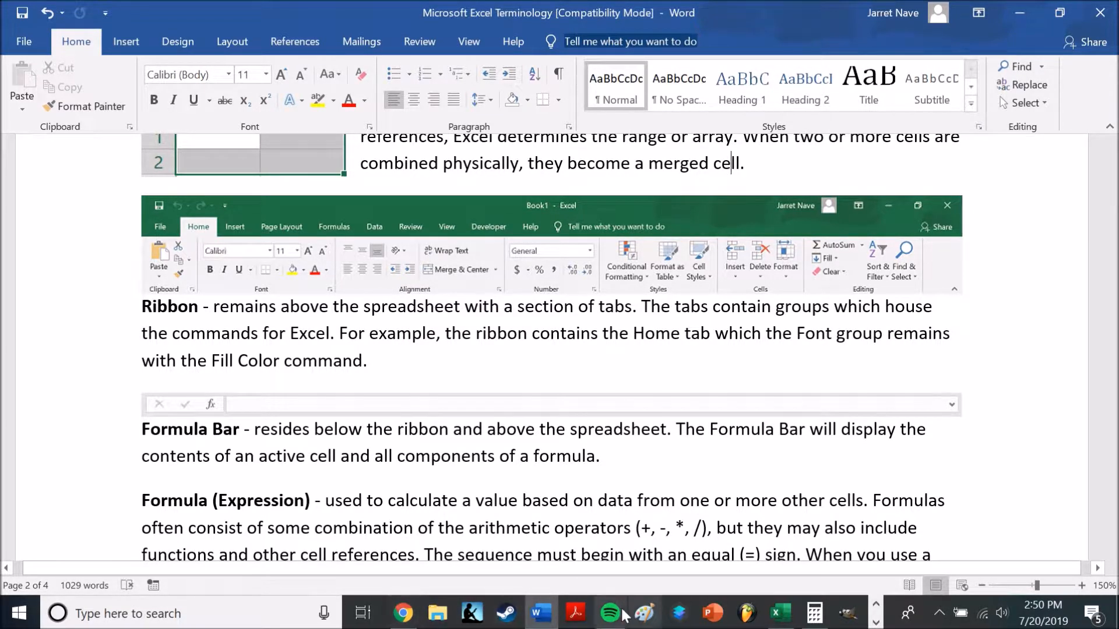
click(781, 613)
click(65, 214)
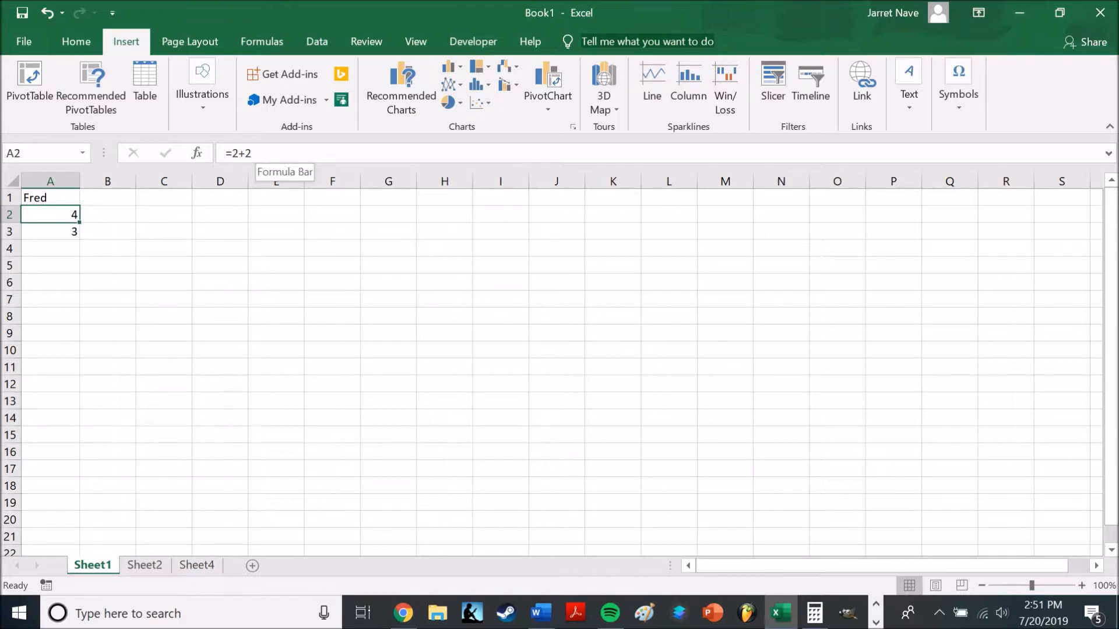
Return to the Word document and read the Formula and Operator definitions through to the end of the operator table
key(alt+Tab)
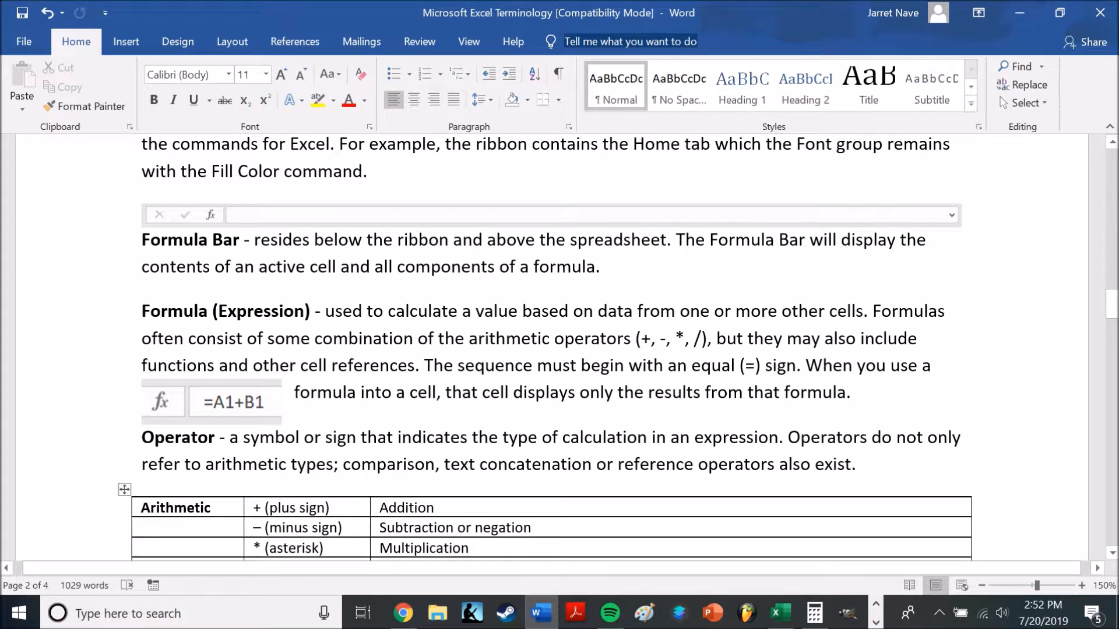
scroll(551, 348, down, 1)
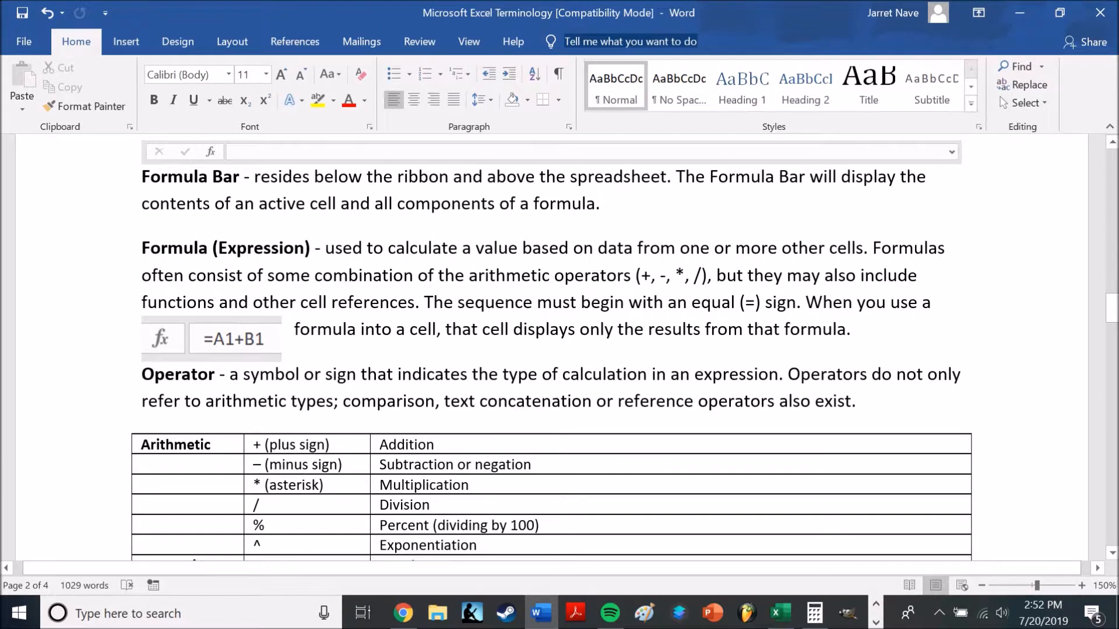
scroll(551, 348, down, 1)
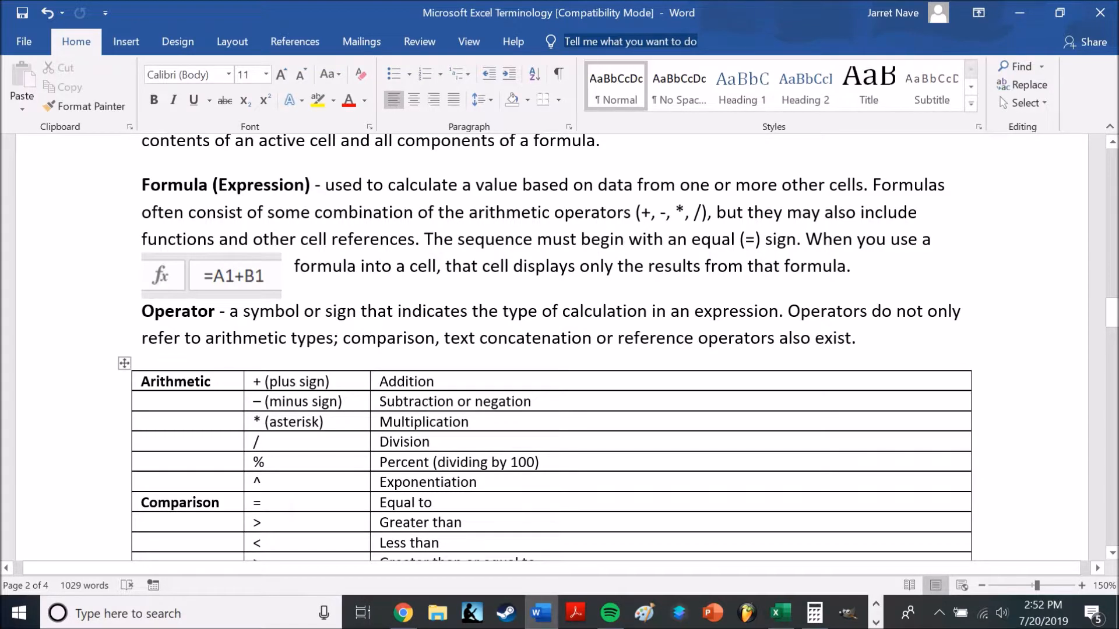
scroll(550, 348, down, 3)
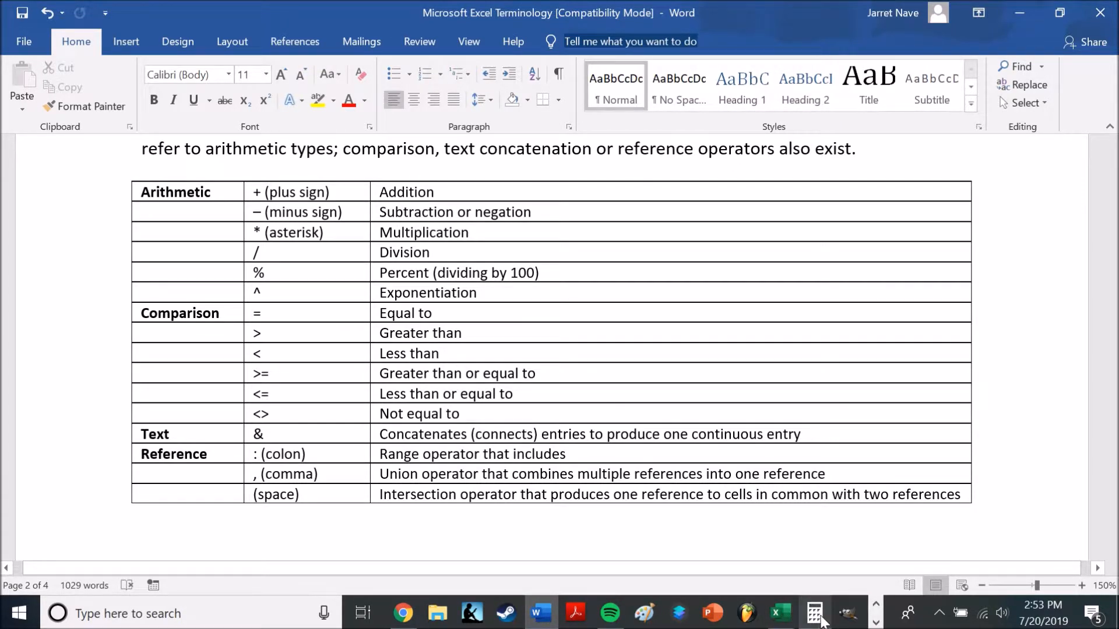
Switch to Excel, try the comparison formula =A2>A3 in cell B2, and clear the cell again
click(779, 613)
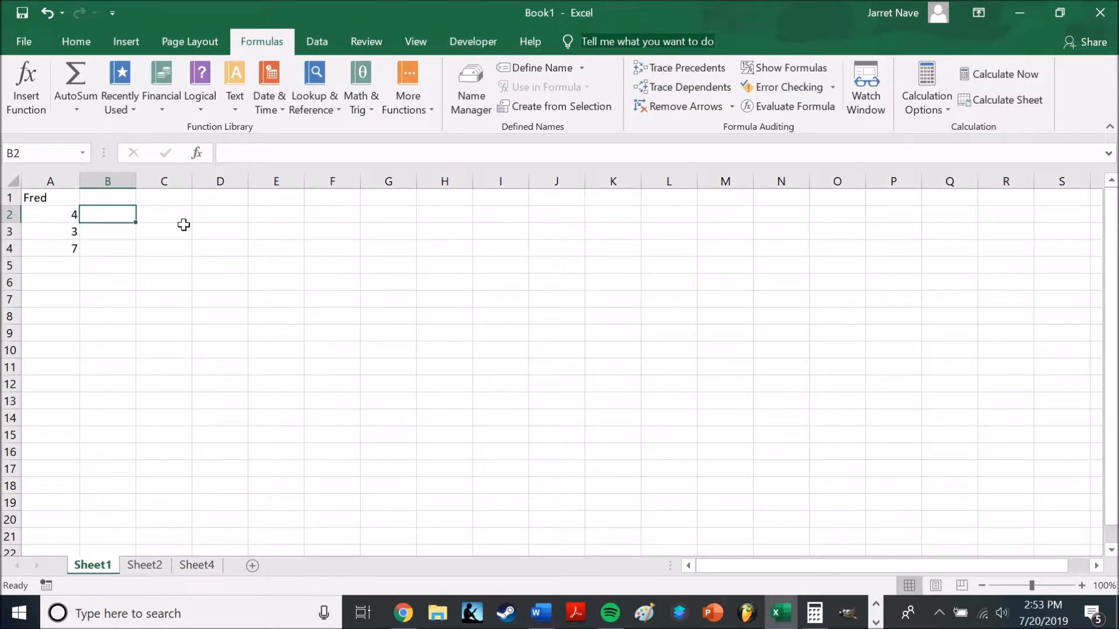
text(=A2>)
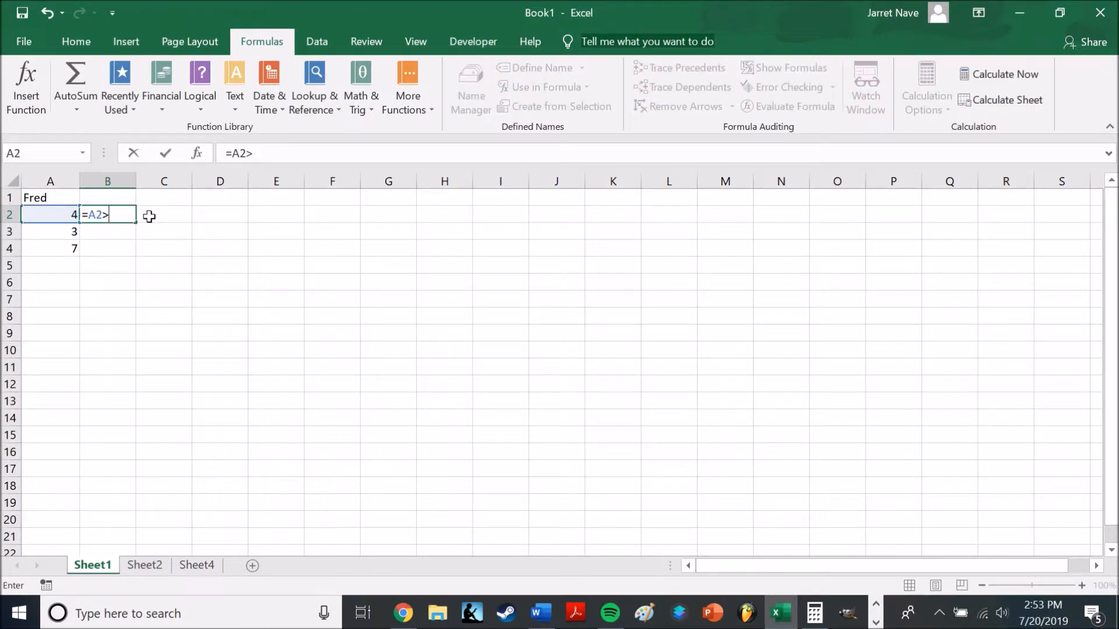
click(71, 231)
key(Return)
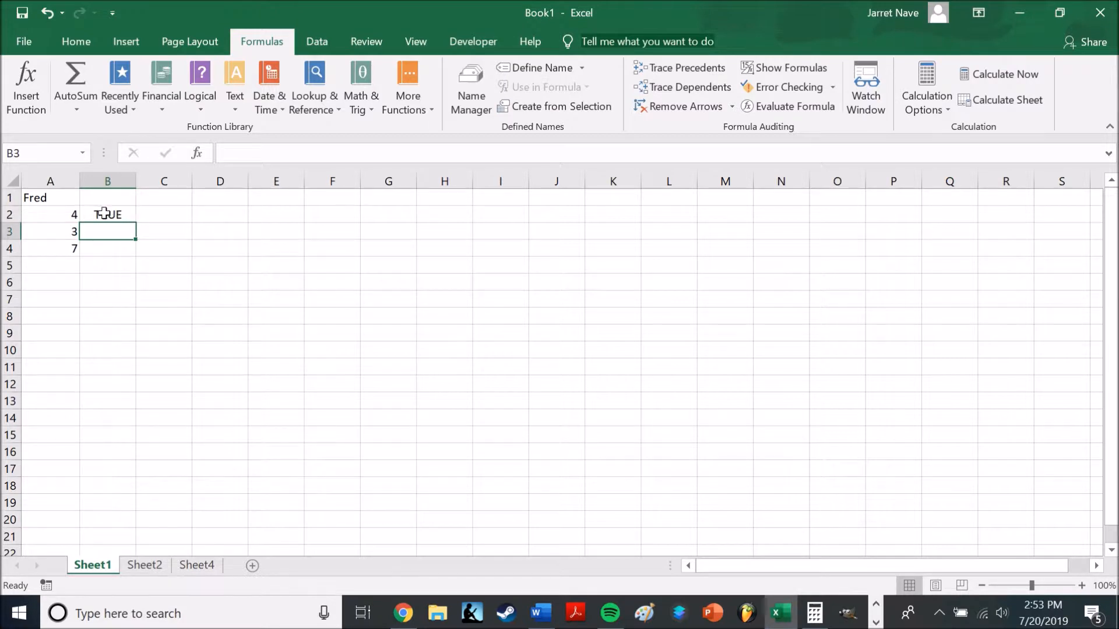
click(114, 215)
key(BackSpace)
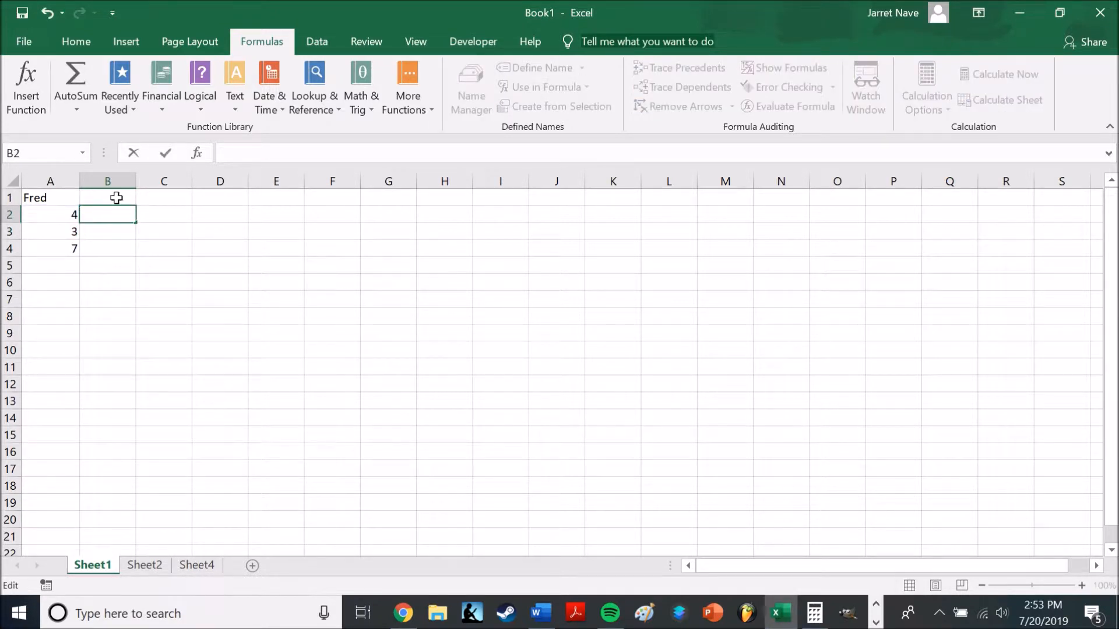
Enter a second sample first name in cell B1, and add the two names with the formula =A1+B1 in C2
click(116, 198)
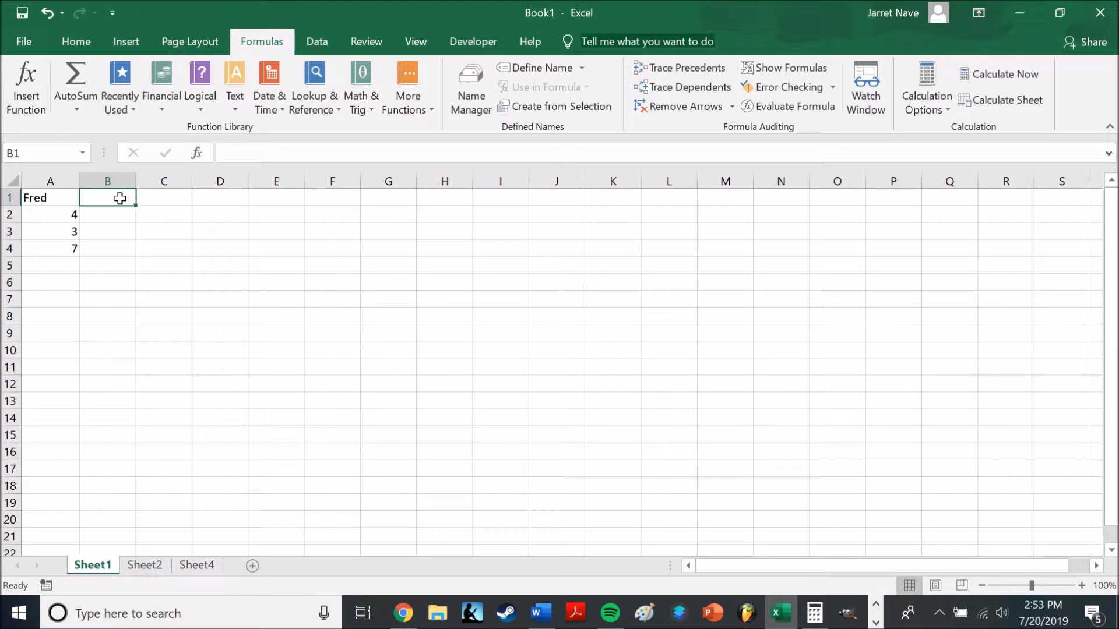
text(Bob)
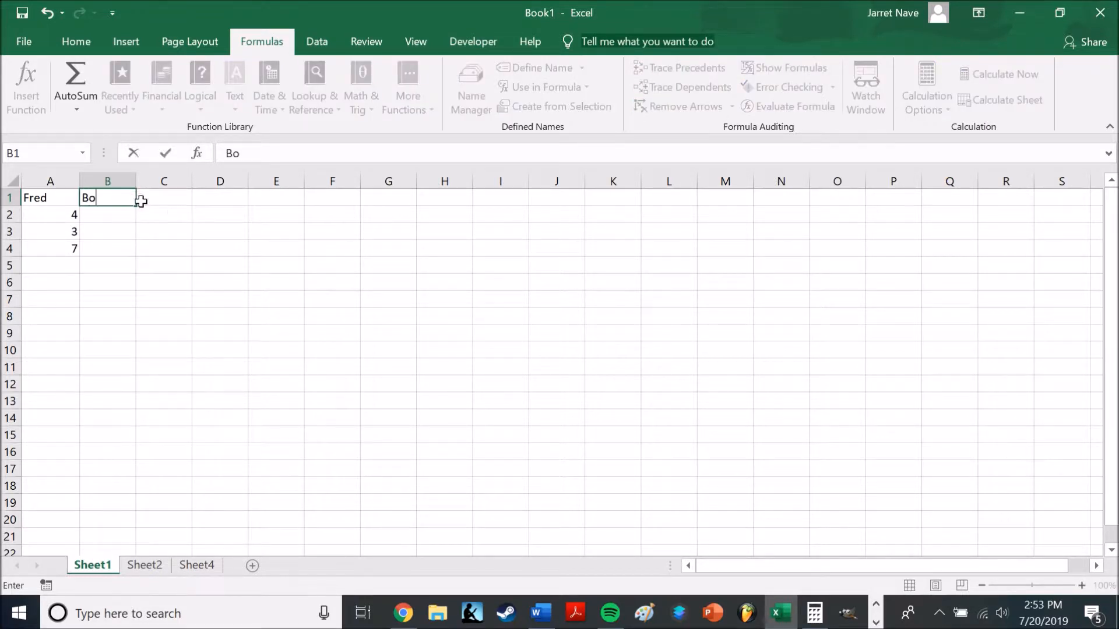
click(165, 215)
text(=)
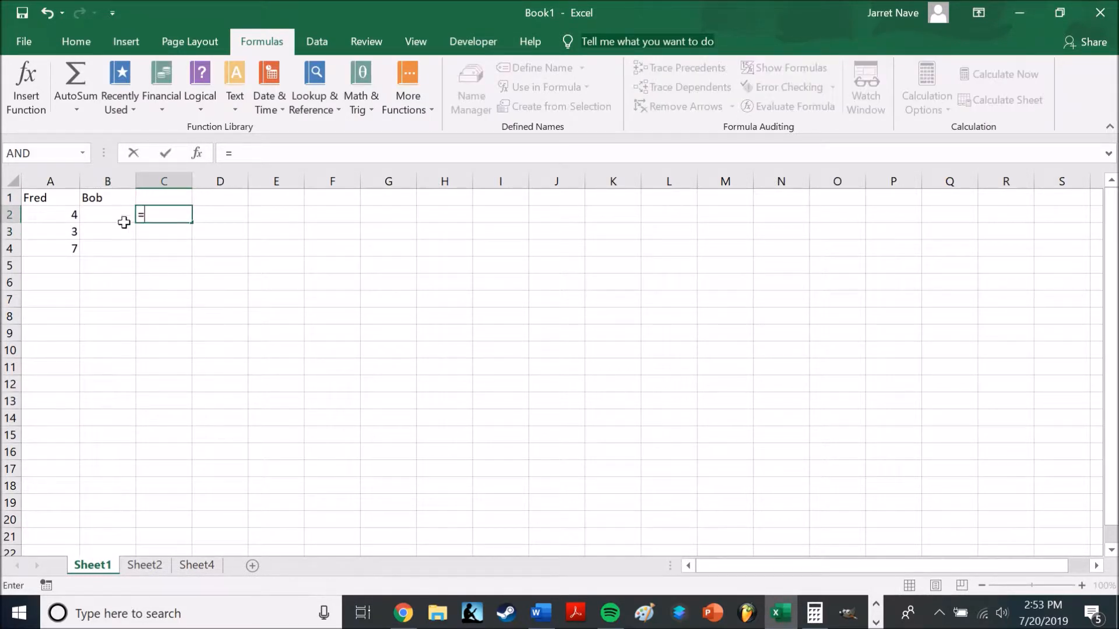
click(65, 198)
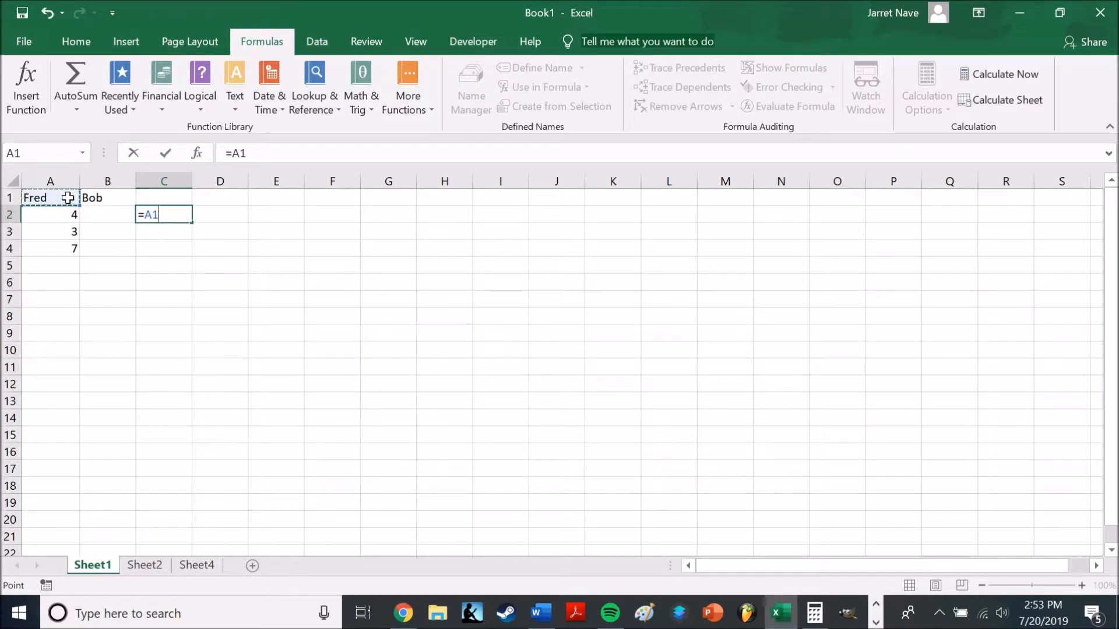
text(+)
click(103, 197)
key(Return)
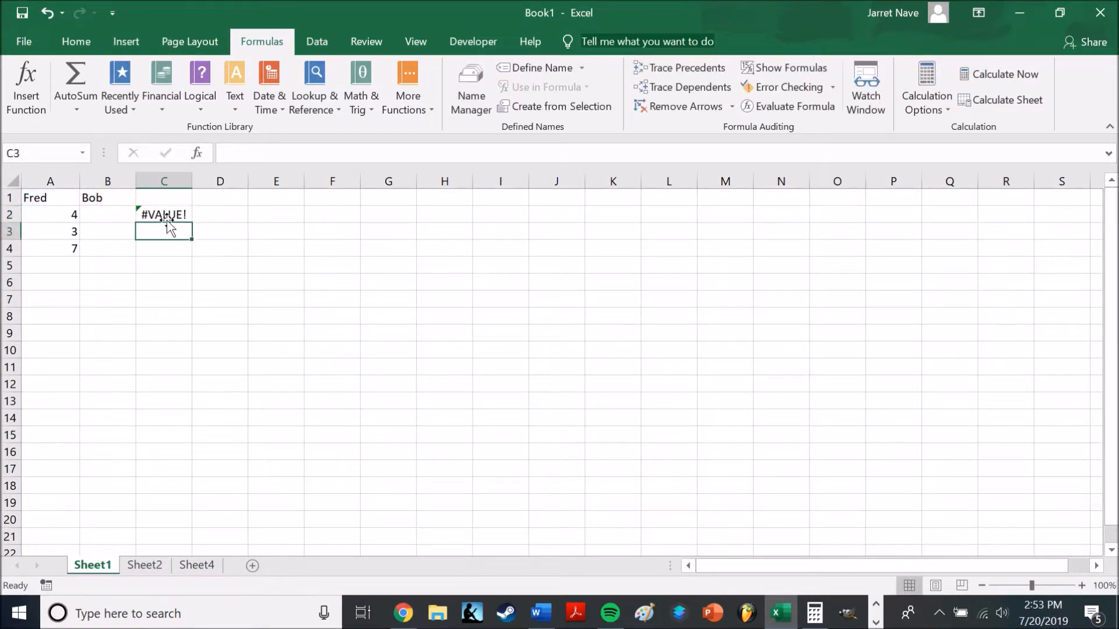
Replace the plus operator in cell C2's formula with an ampersand so it reads =A1&B1
click(163, 216)
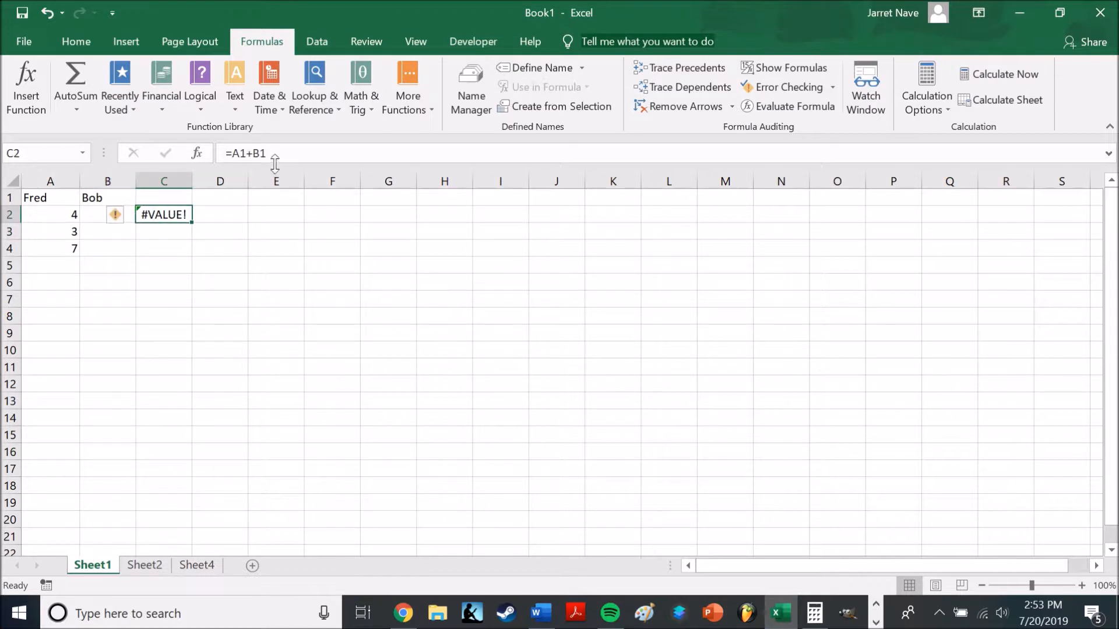
click(252, 153)
key(BackSpace)
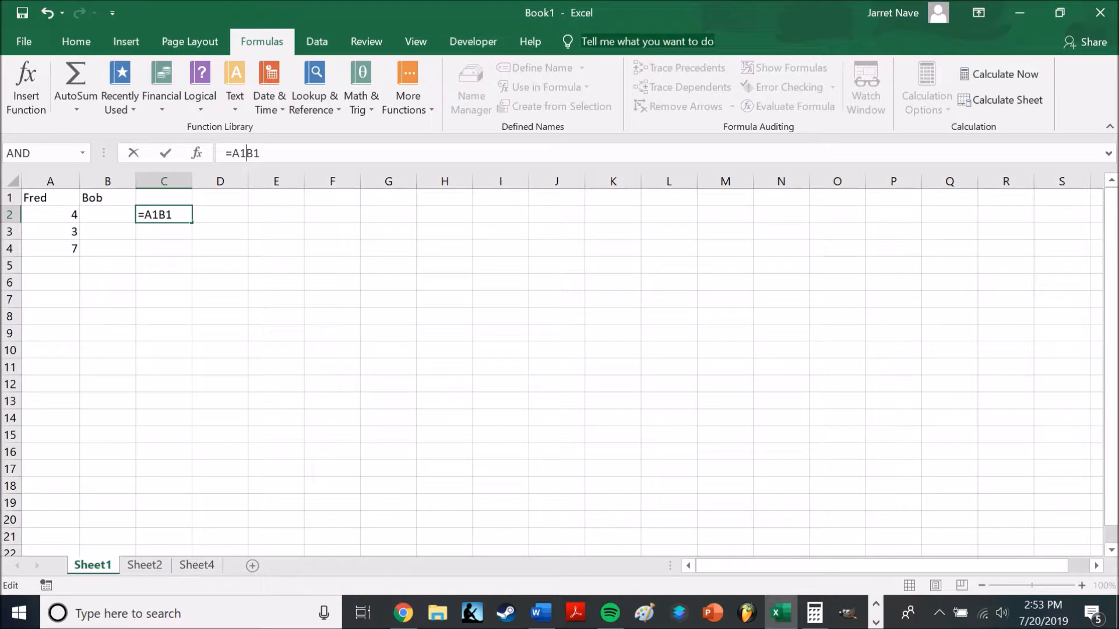
text(&)
key(Return)
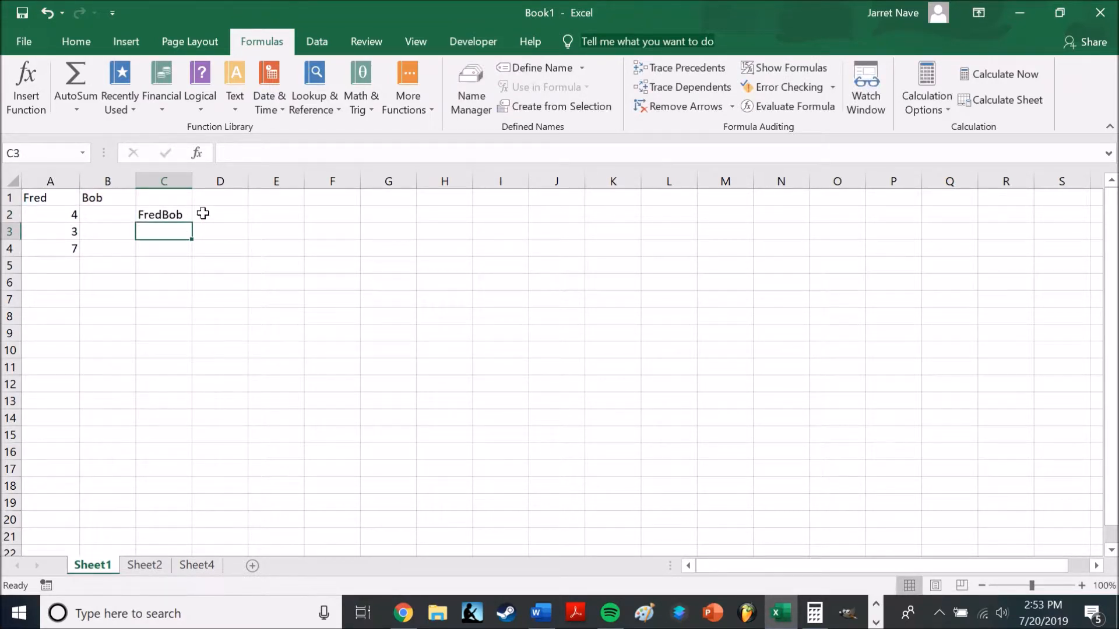
Read the Functions definition in the Word document, then switch back to Excel and bring up the function library commands
key(alt+Tab)
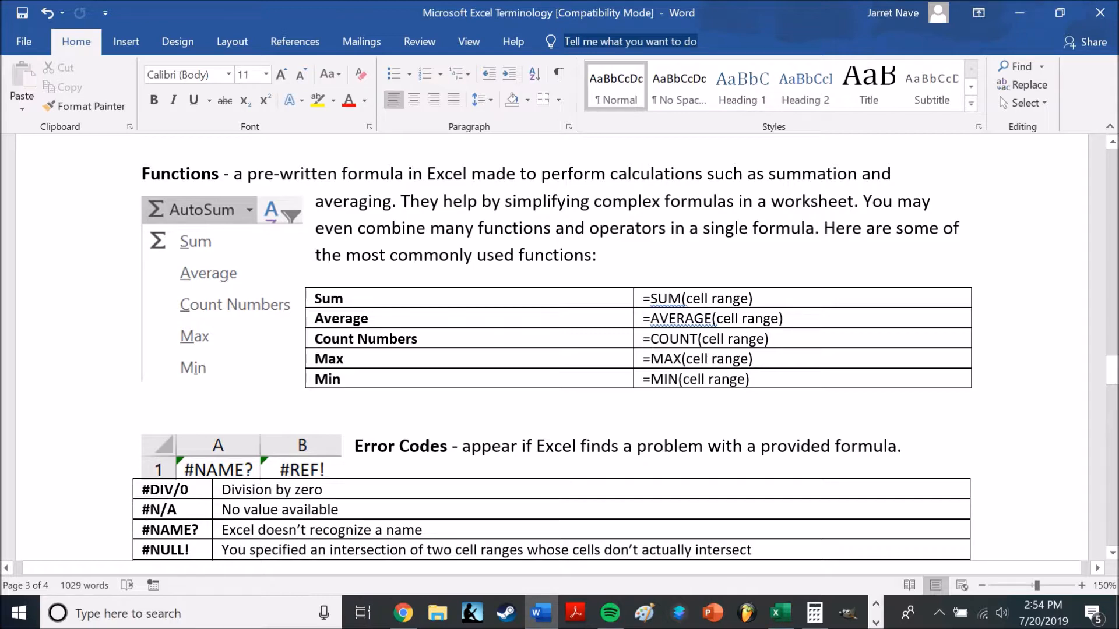
key(alt+Tab)
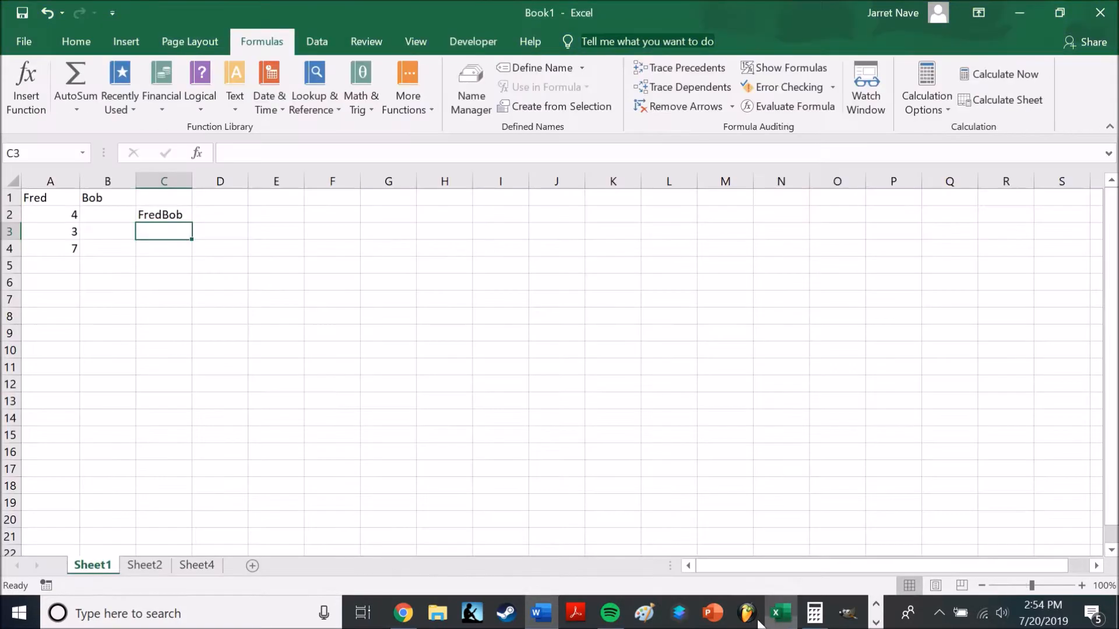
click(76, 41)
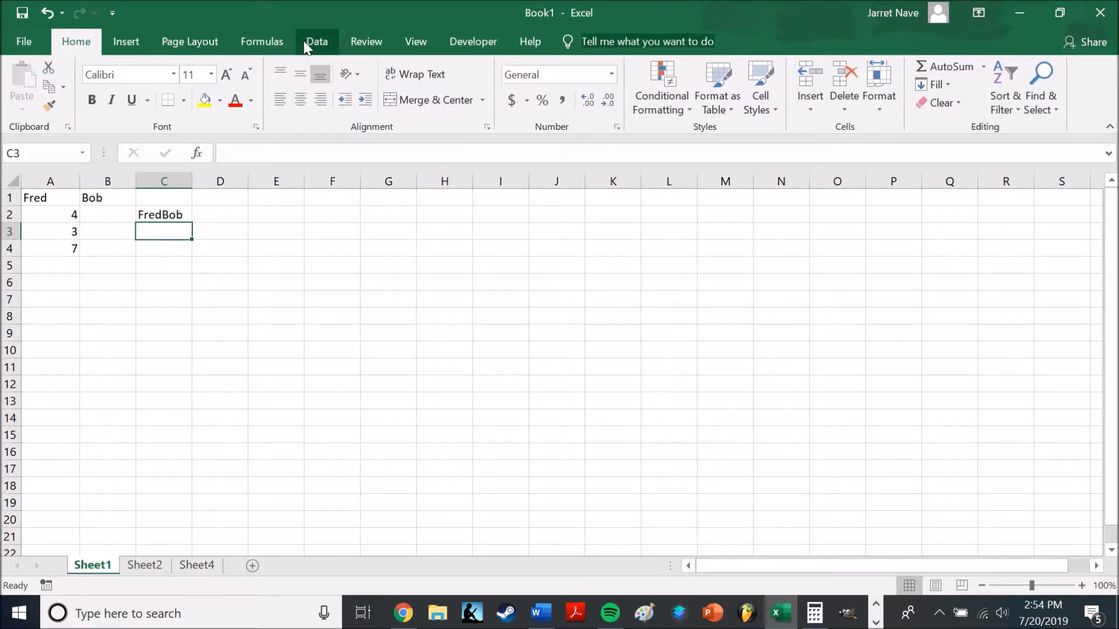
click(261, 42)
click(88, 109)
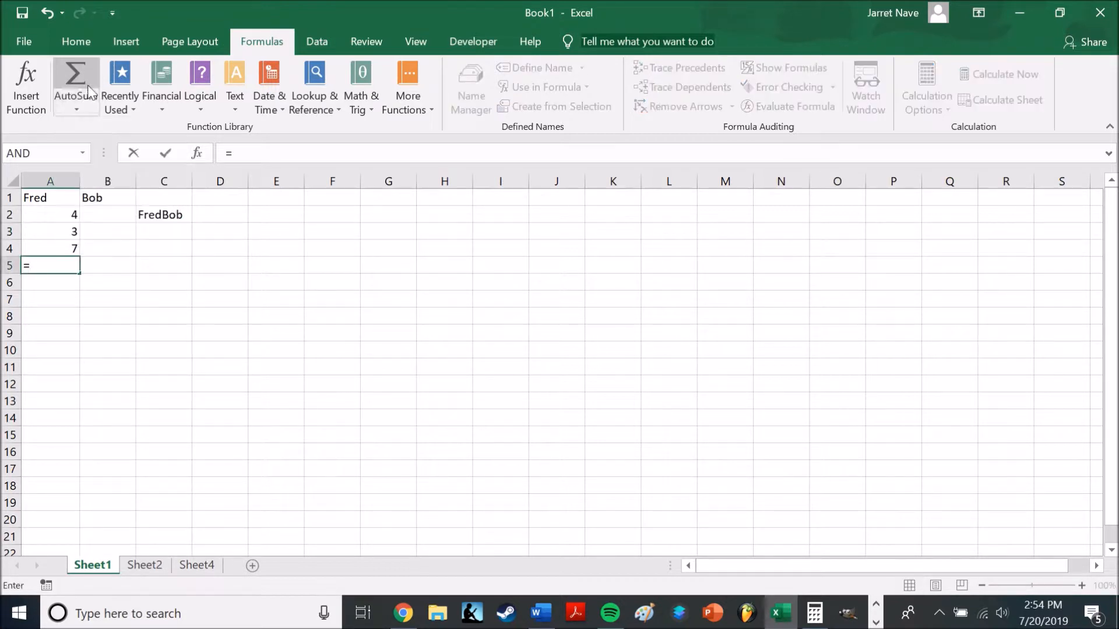
click(67, 96)
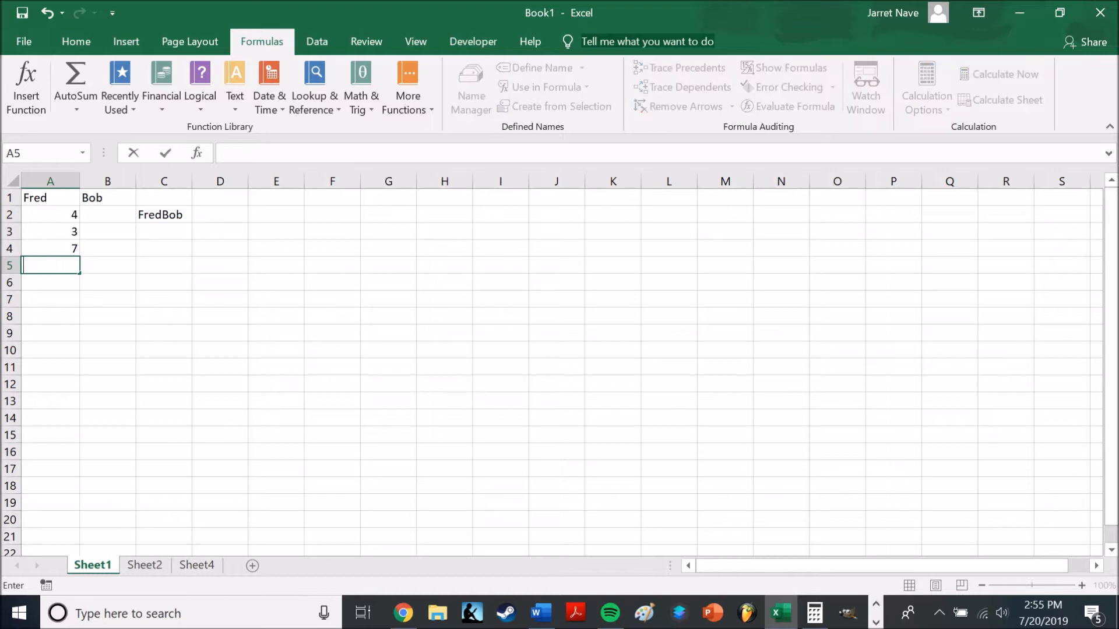
click(76, 108)
key(Escape)
key(Escape)
click(96, 314)
Insert an AutoSum formula in cell A5 that sums the range A2:A4
click(61, 273)
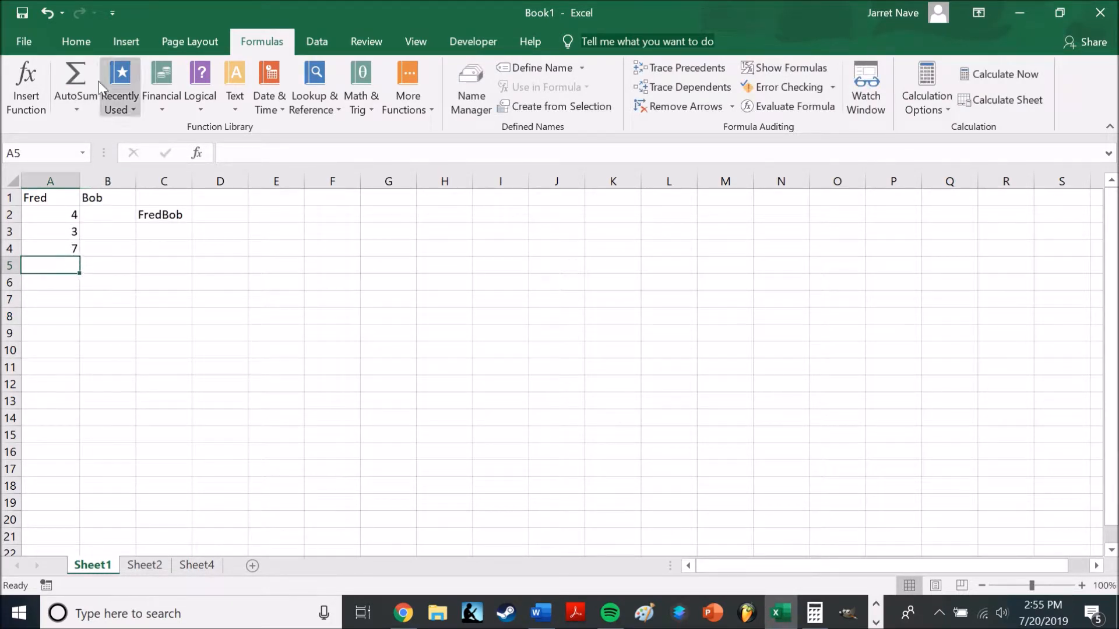
click(76, 106)
click(114, 130)
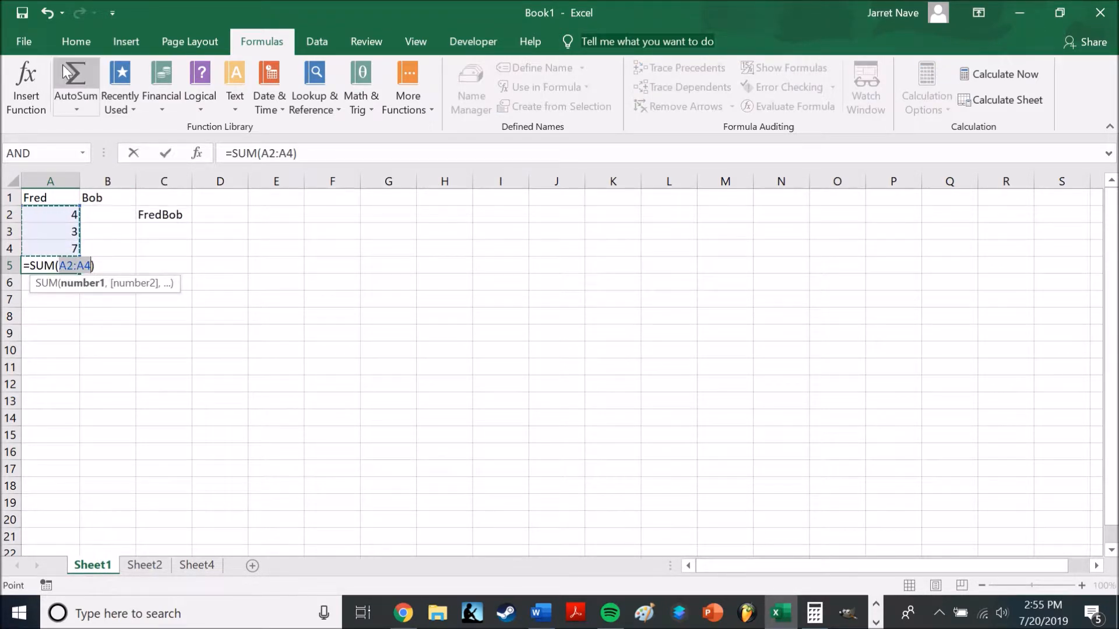
key(Return)
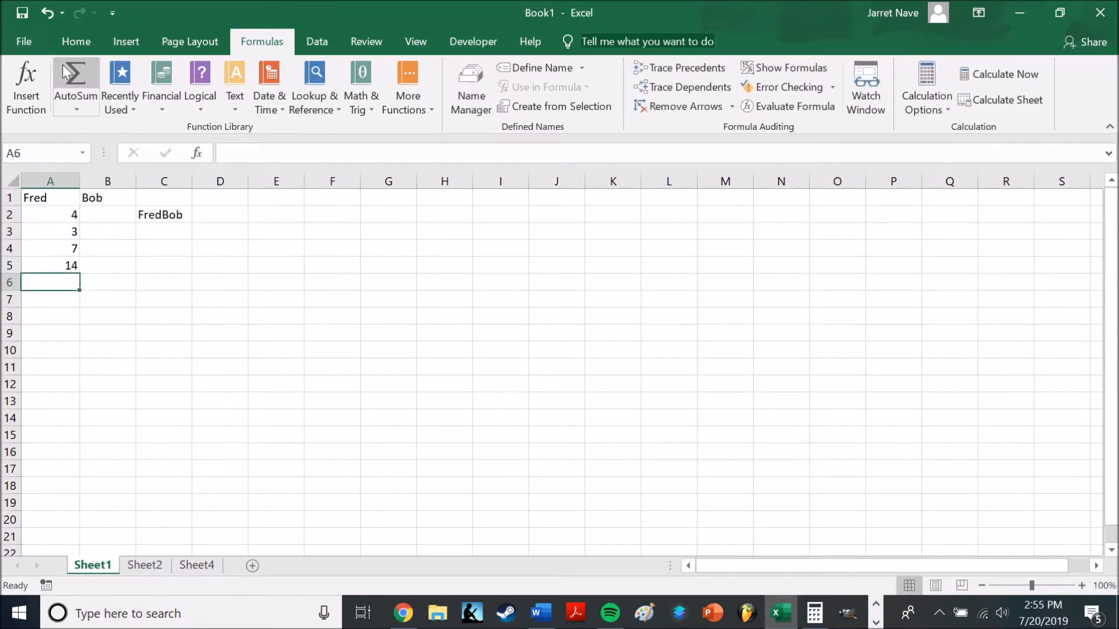
Shorten the SUM range in cell A5's formula so it reads =SUM(A2:A3)
click(68, 217)
drag(67, 229, 68, 245)
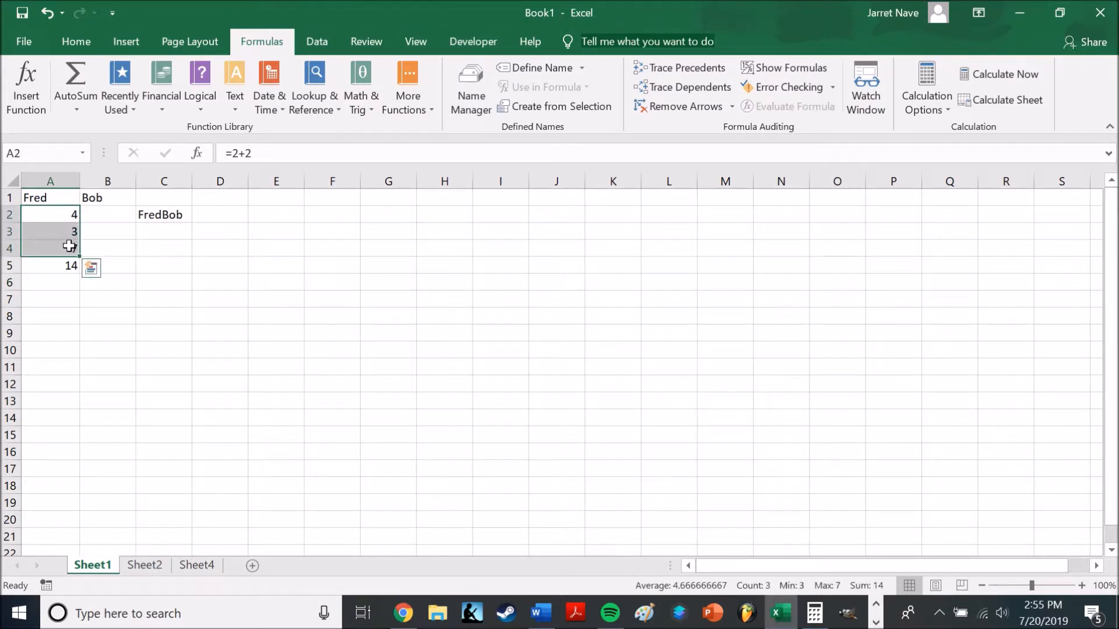
click(251, 328)
click(61, 266)
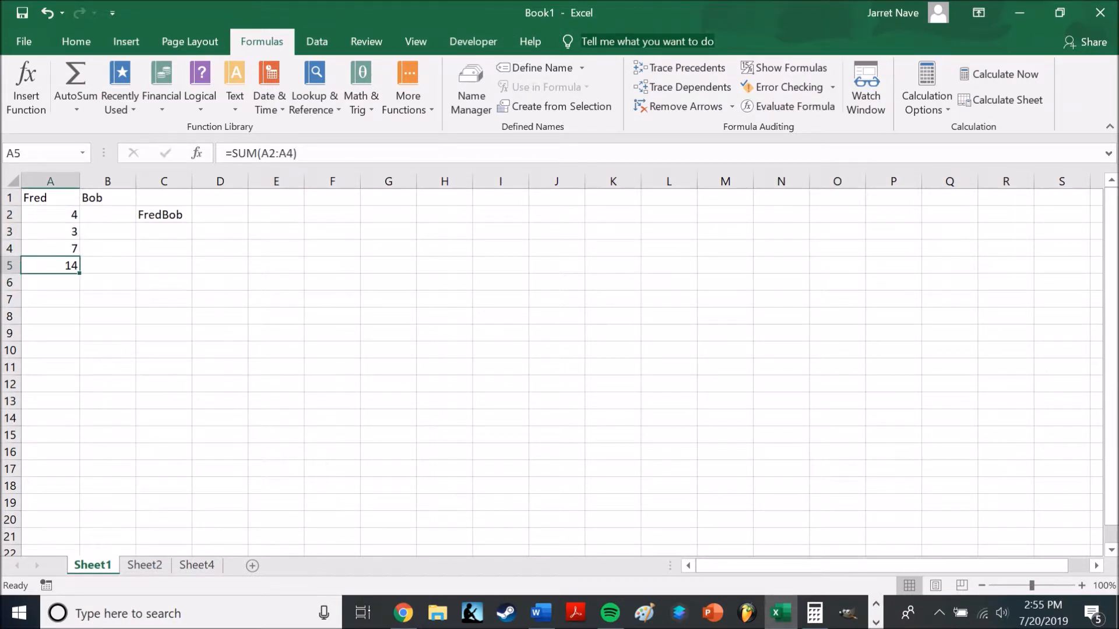
click(295, 153)
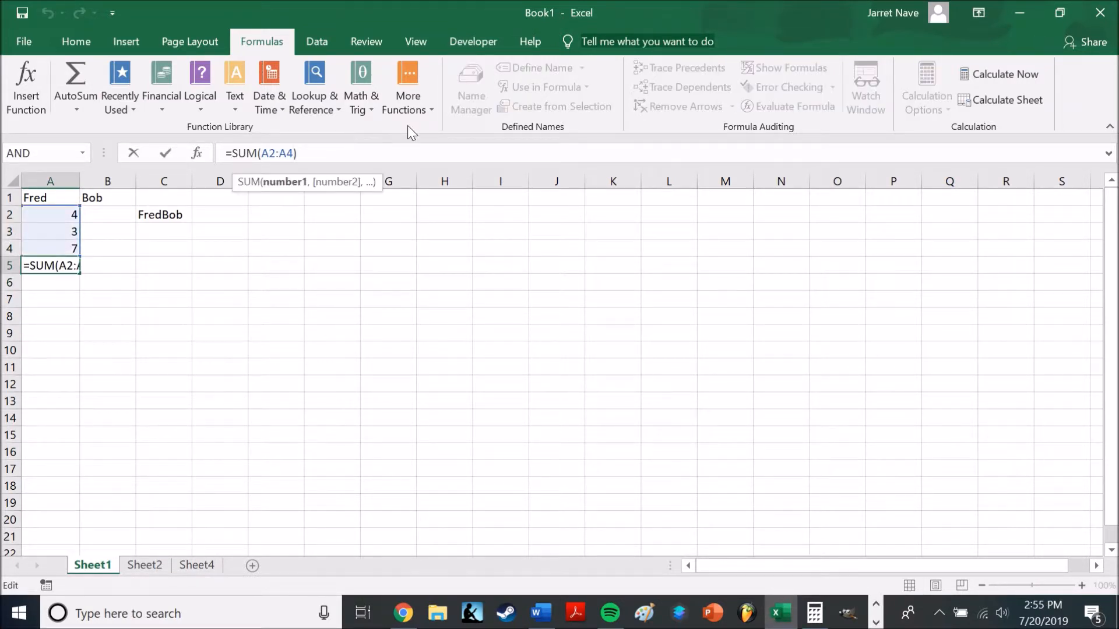
key(BackSpace)
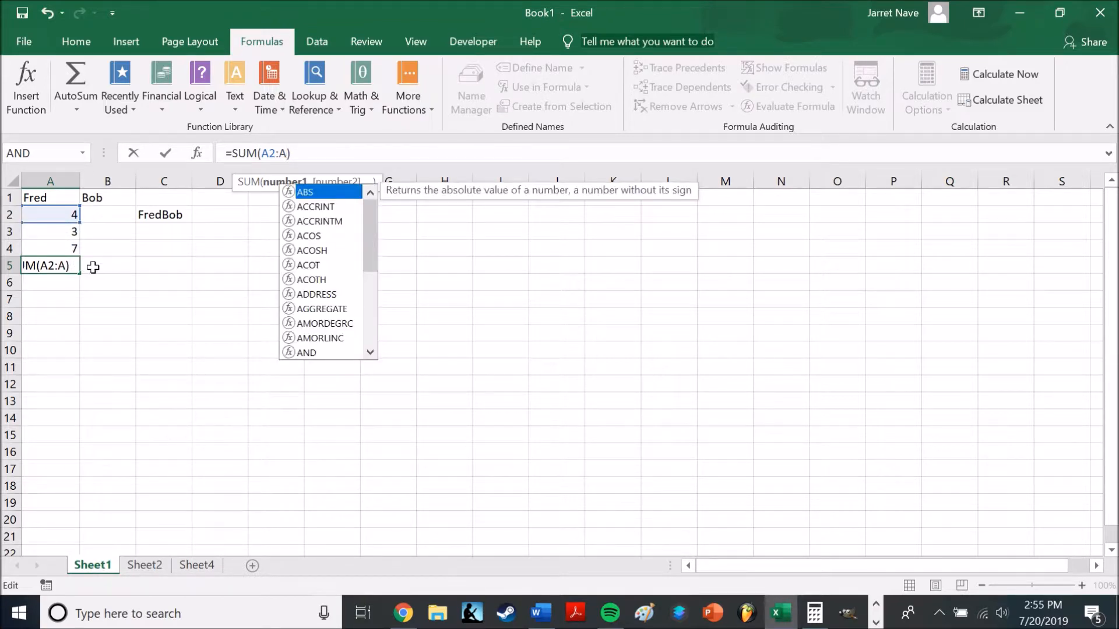
text(3)
key(Return)
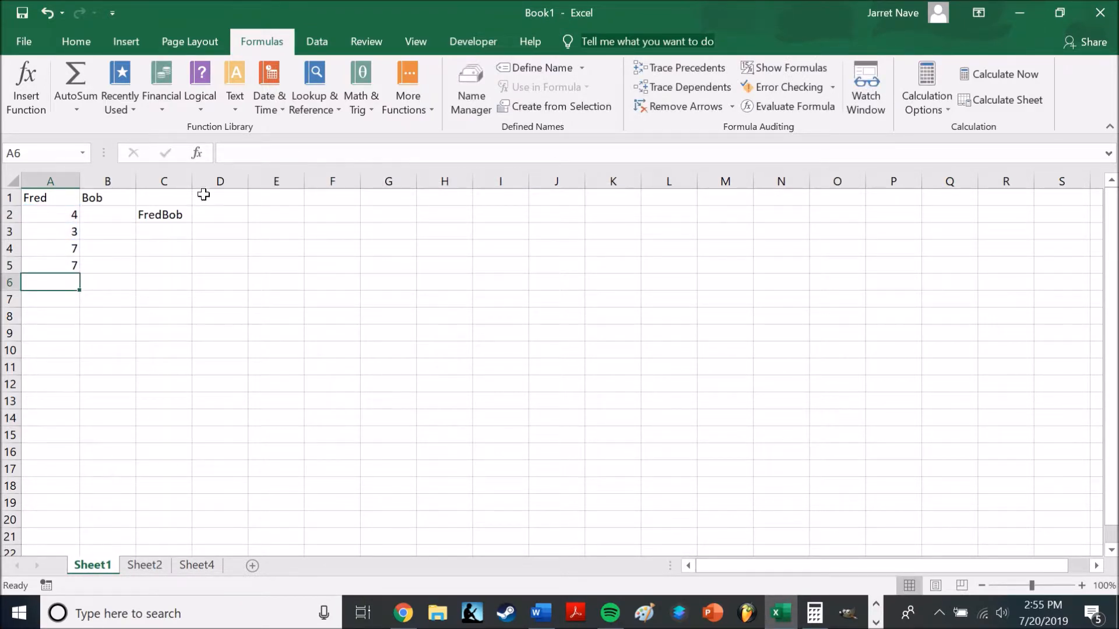
Switch to the Word document and read the Error Codes and Template definitions
click(533, 620)
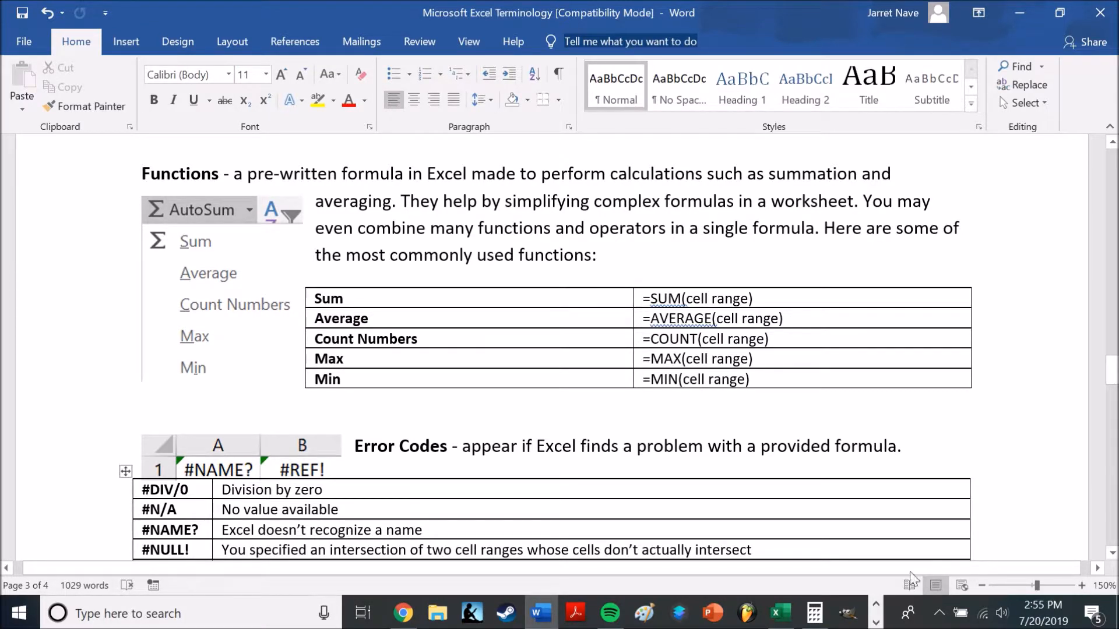
scroll(551, 347, down, 5)
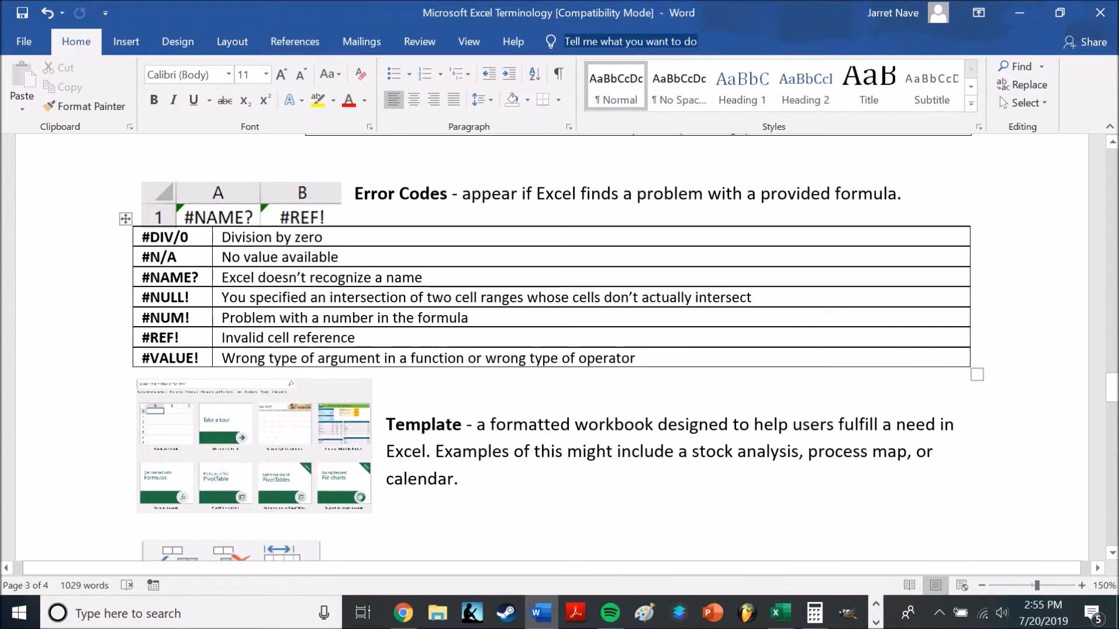
scroll(552, 346, down, 4)
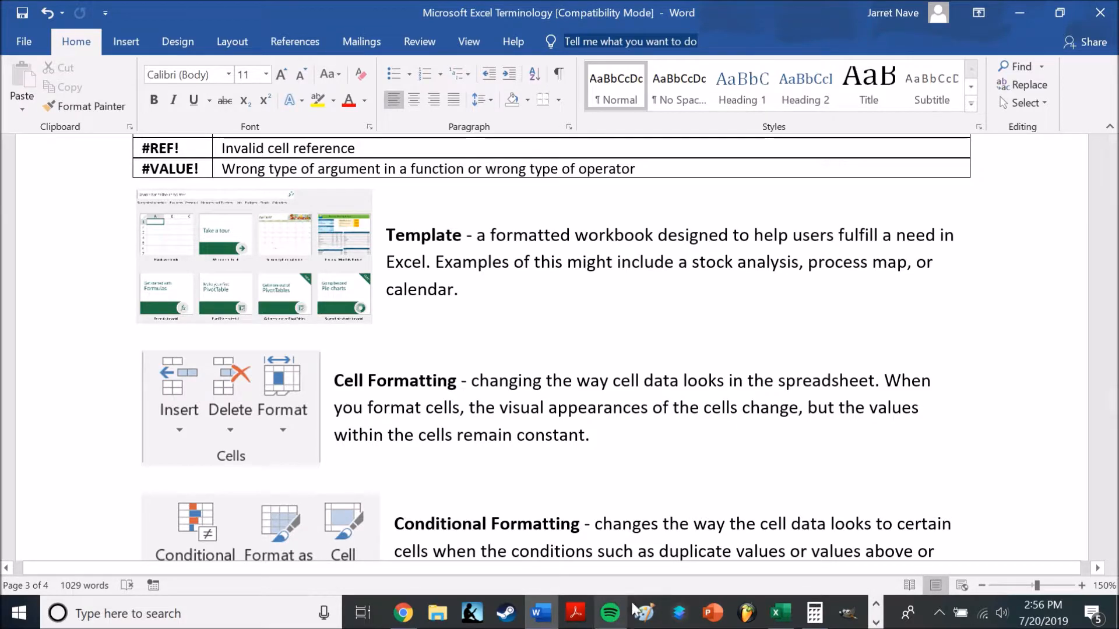
Open a second Excel window and browse the templates offered for new workbooks
right_click(781, 613)
click(714, 513)
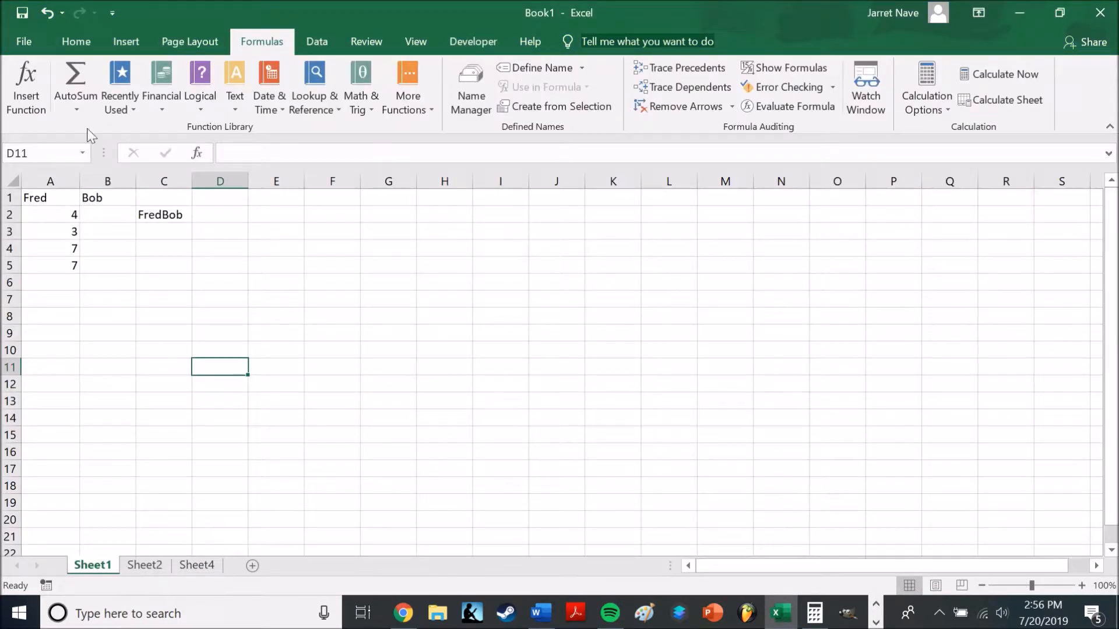
click(23, 31)
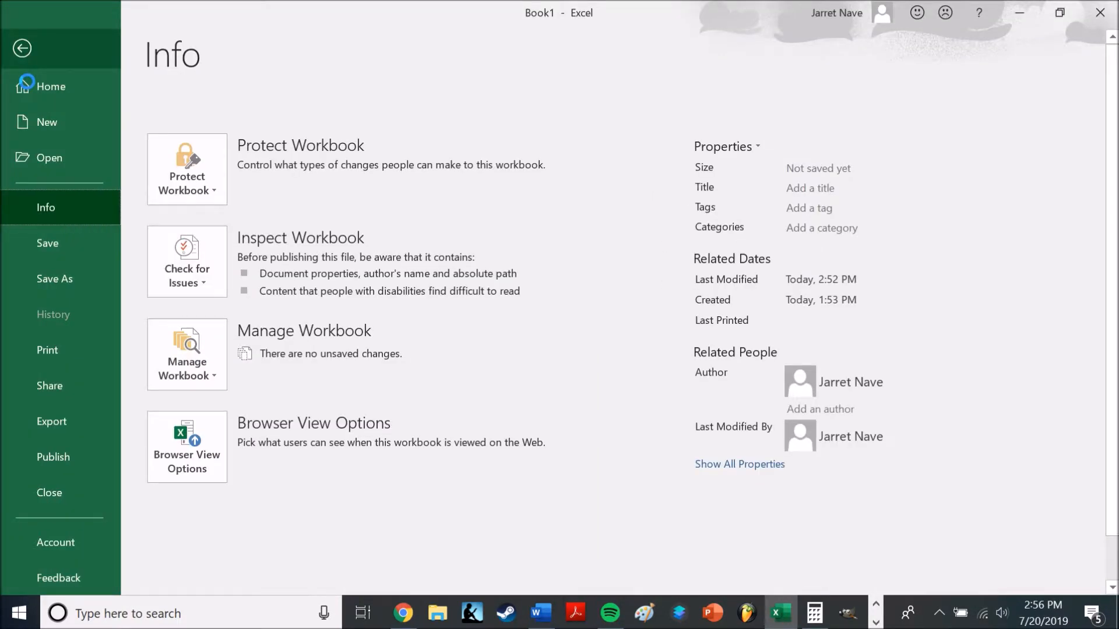
click(26, 85)
click(76, 236)
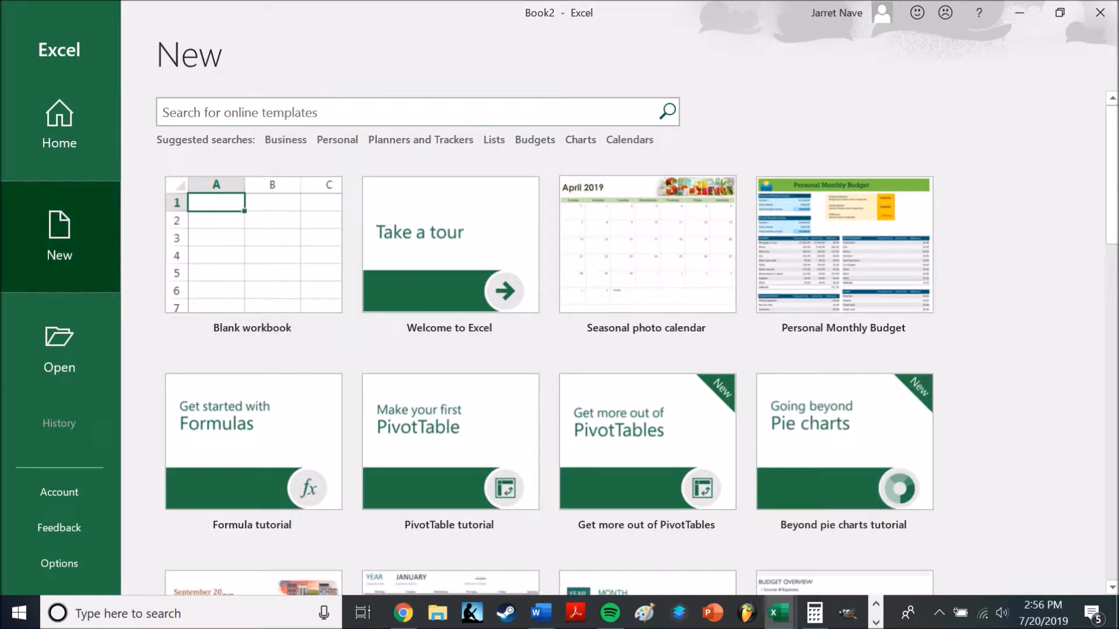
scroll(1092, 361, down, 10)
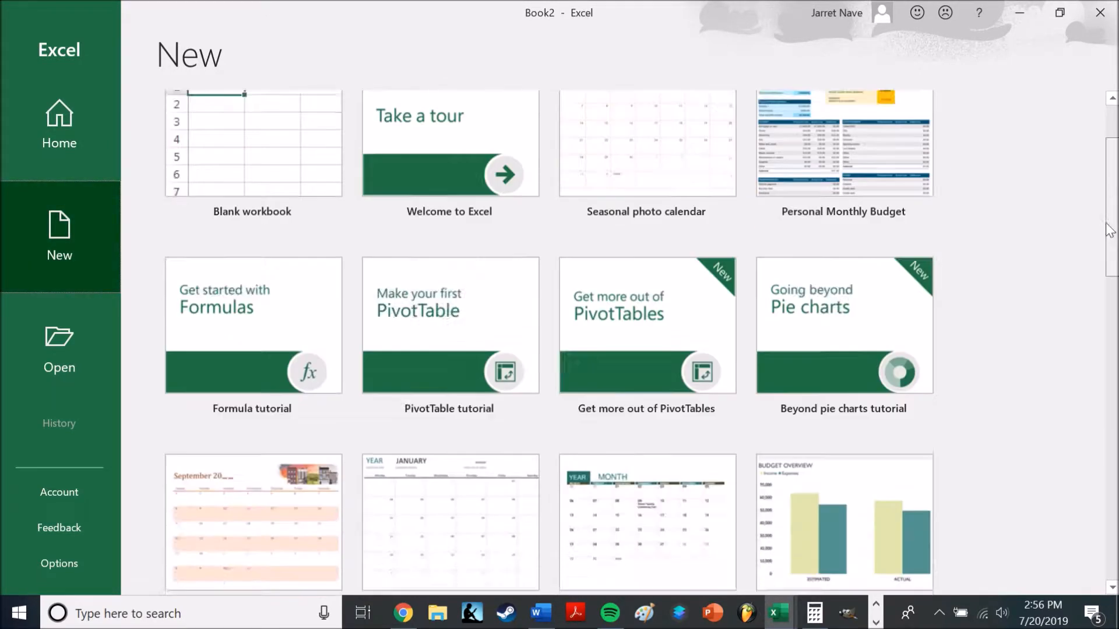
scroll(1083, 373, down, 3)
scroll(1072, 291, up, 15)
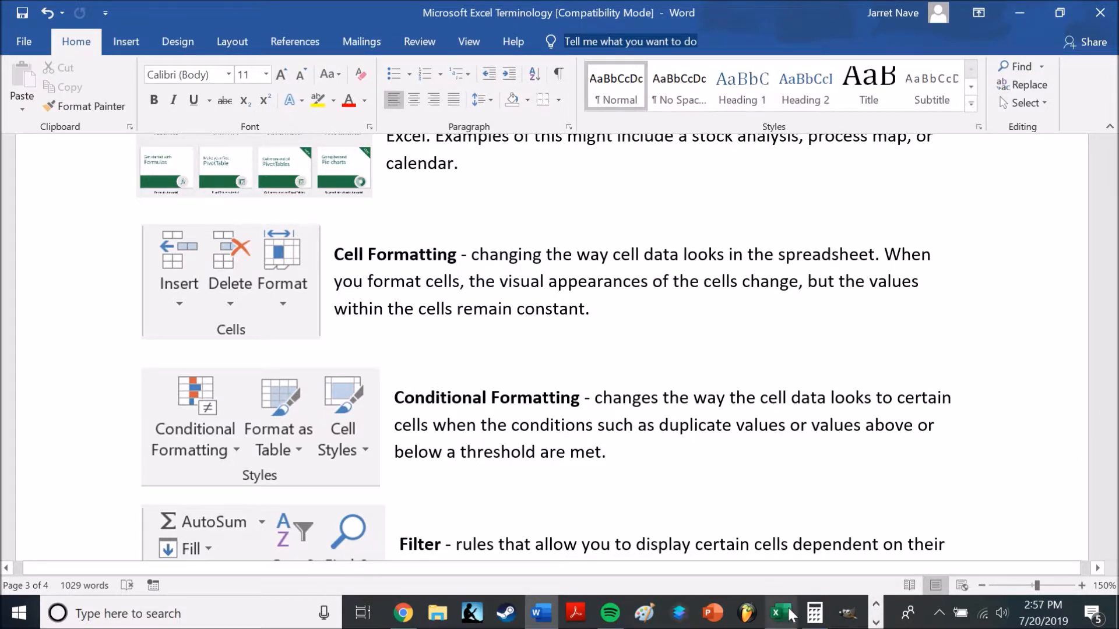
Switch to the Book1 workbook, review the cell Format options with C2 selected, and return to the Word document
mouse_move(788, 621)
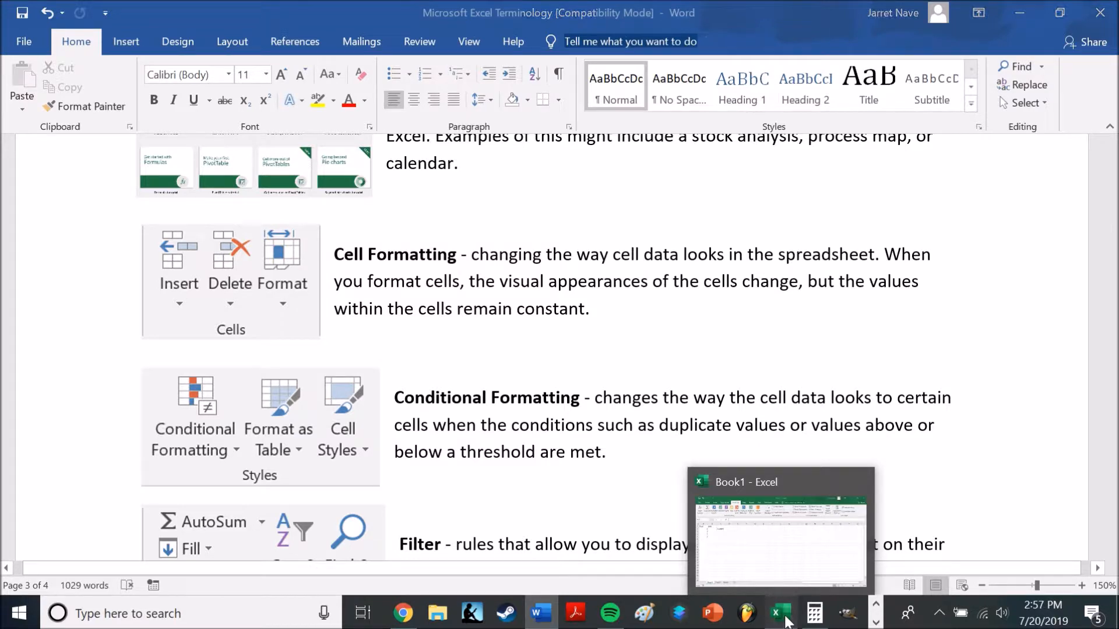
click(787, 621)
click(76, 41)
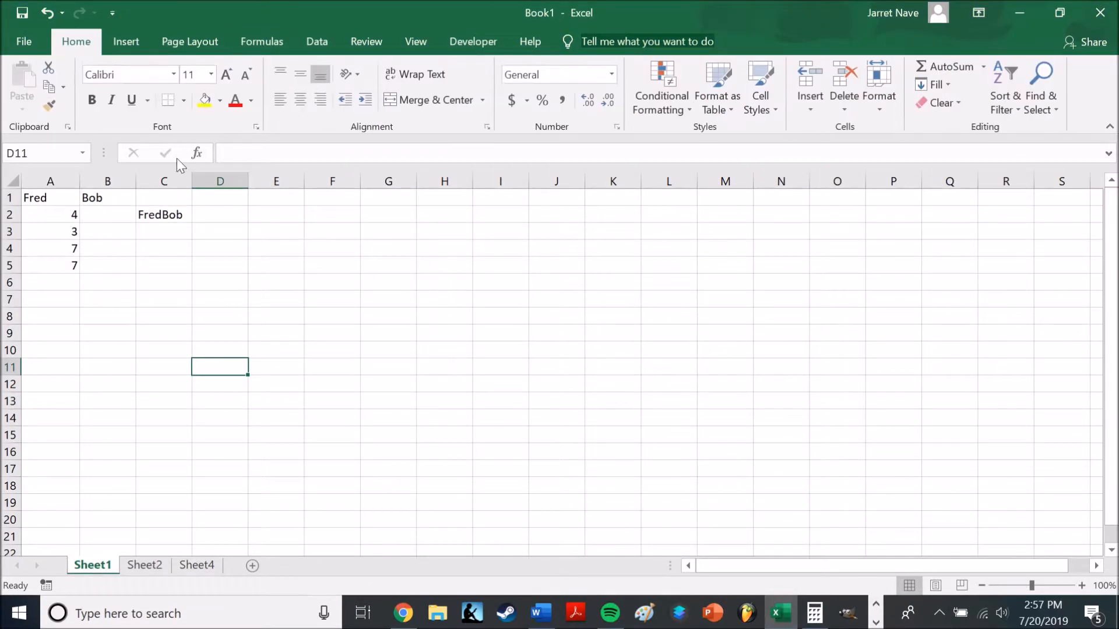
click(154, 211)
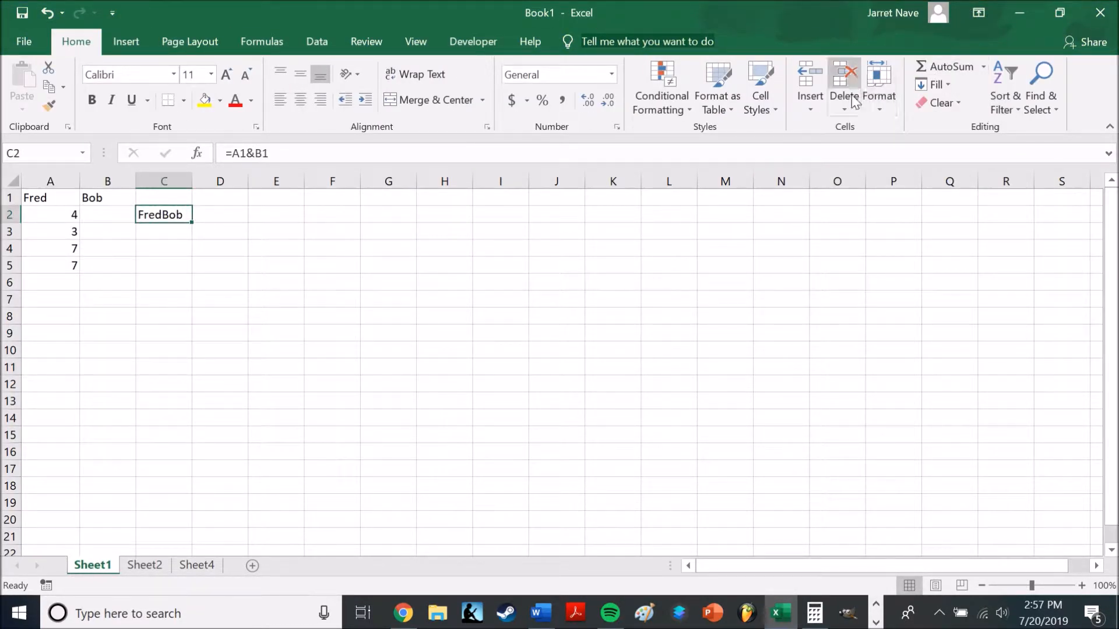
click(881, 107)
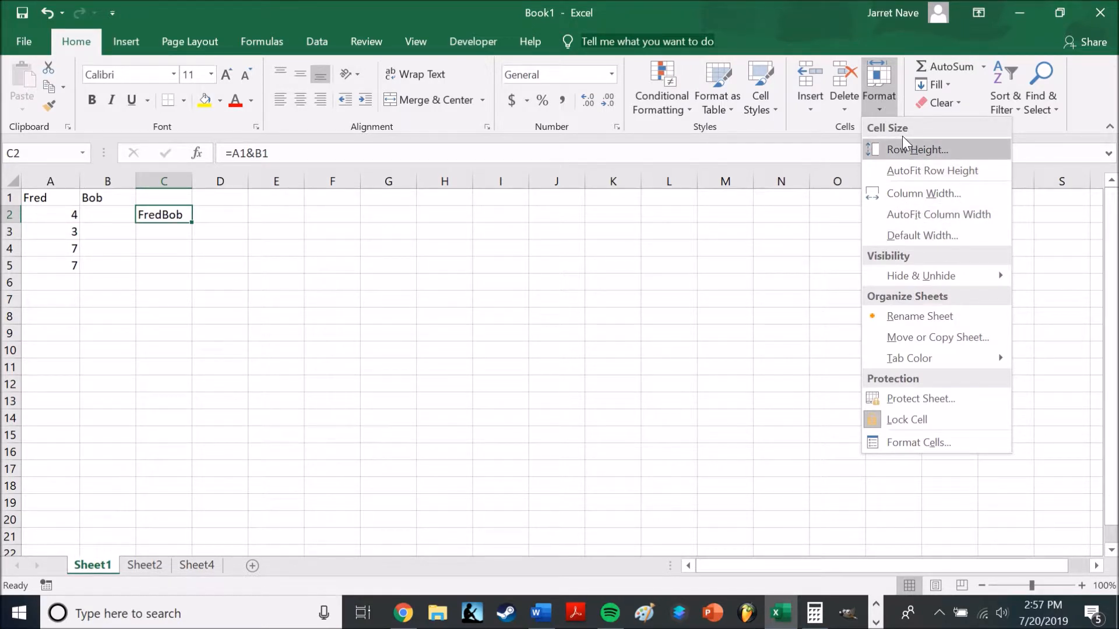
mouse_move(916, 282)
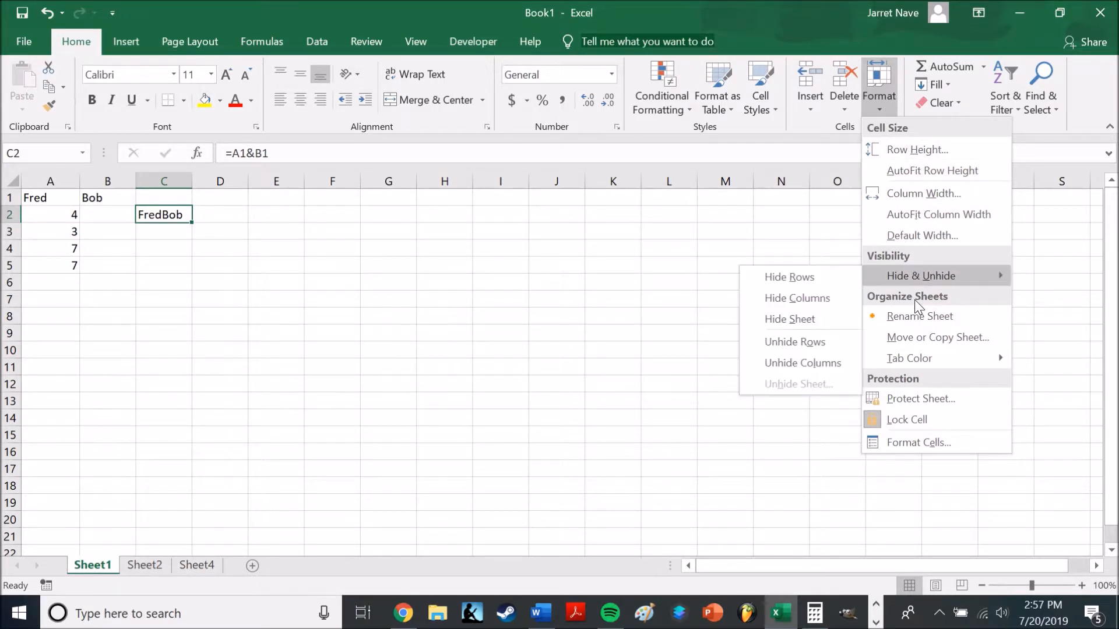
click(687, 443)
mouse_move(413, 622)
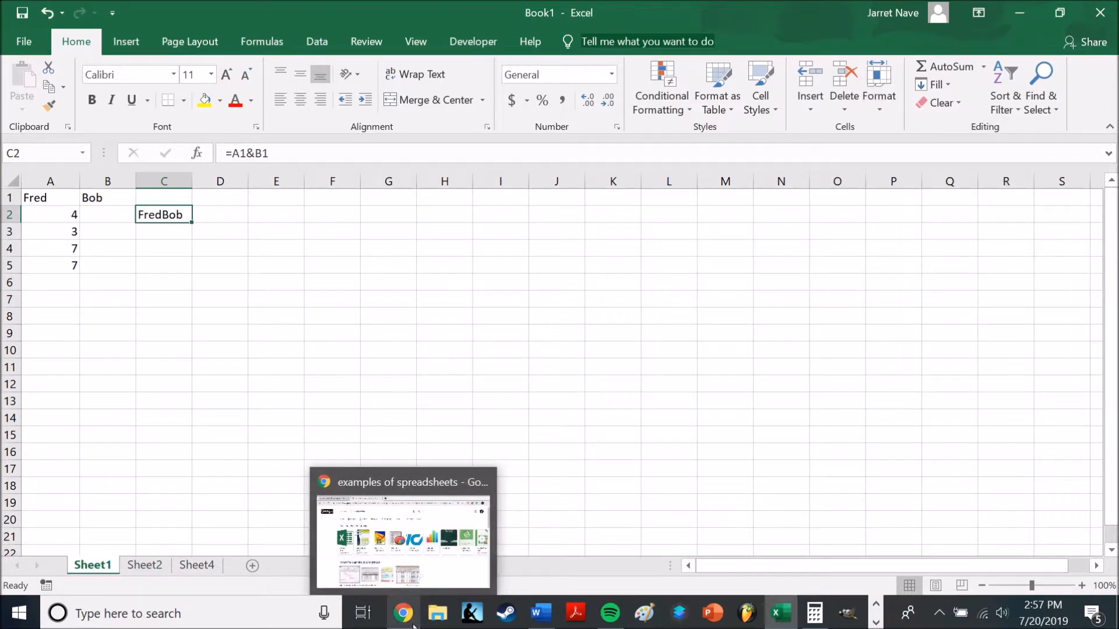
click(543, 621)
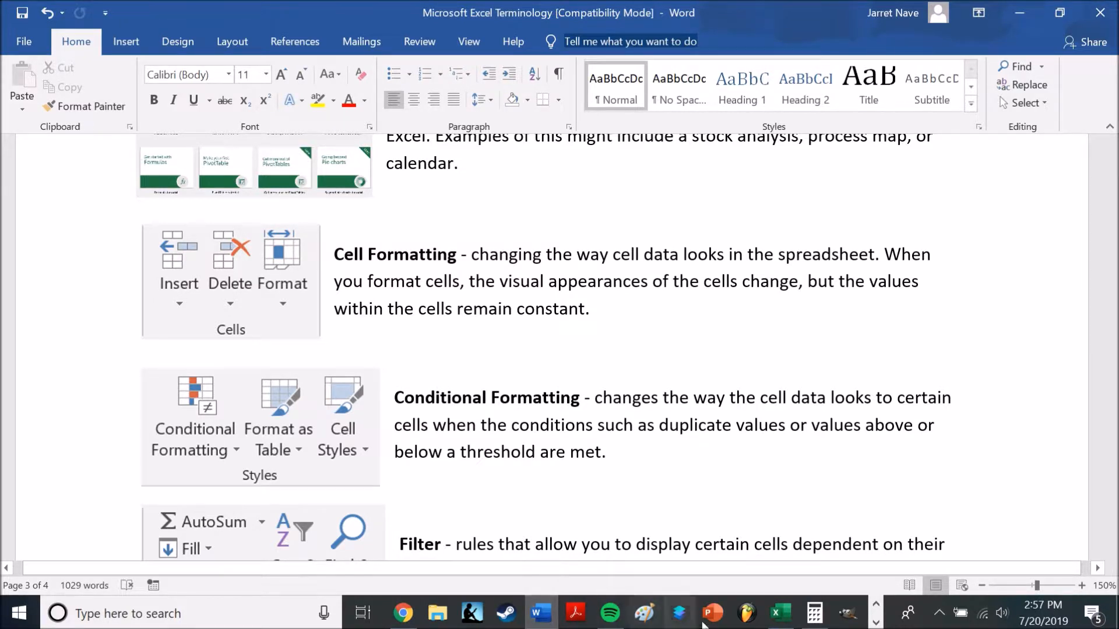
Switch to Excel and enter 2 in F6, the values 3, 4, 5 and 6 in F8:F11, 78 in F13 and 9 in F14
click(780, 613)
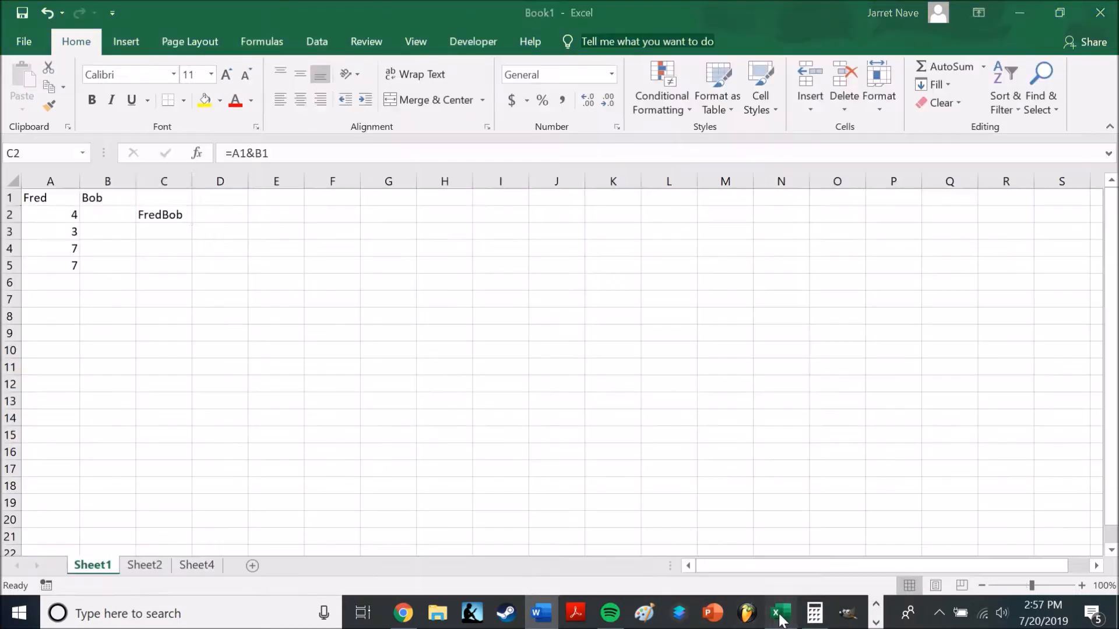
click(345, 281)
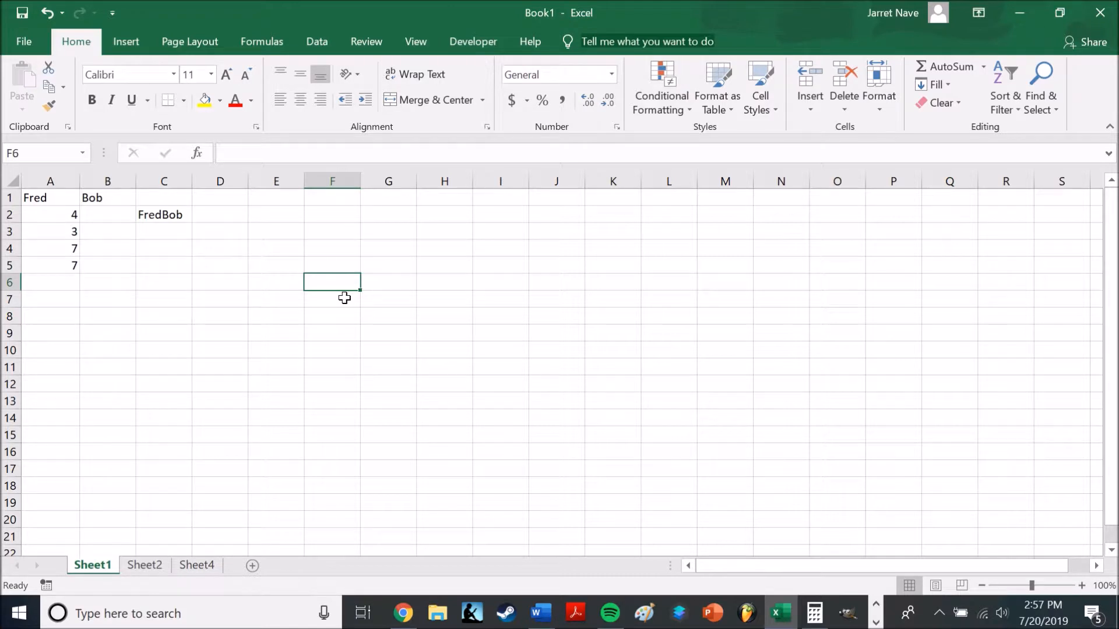
text(2)
key(Return)
key(Return)
text(3 4)
key(Return)
text(5)
key(Return)
text(6)
key(Return)
key(Return)
text(78)
key(Return)
text(9)
key(Return)
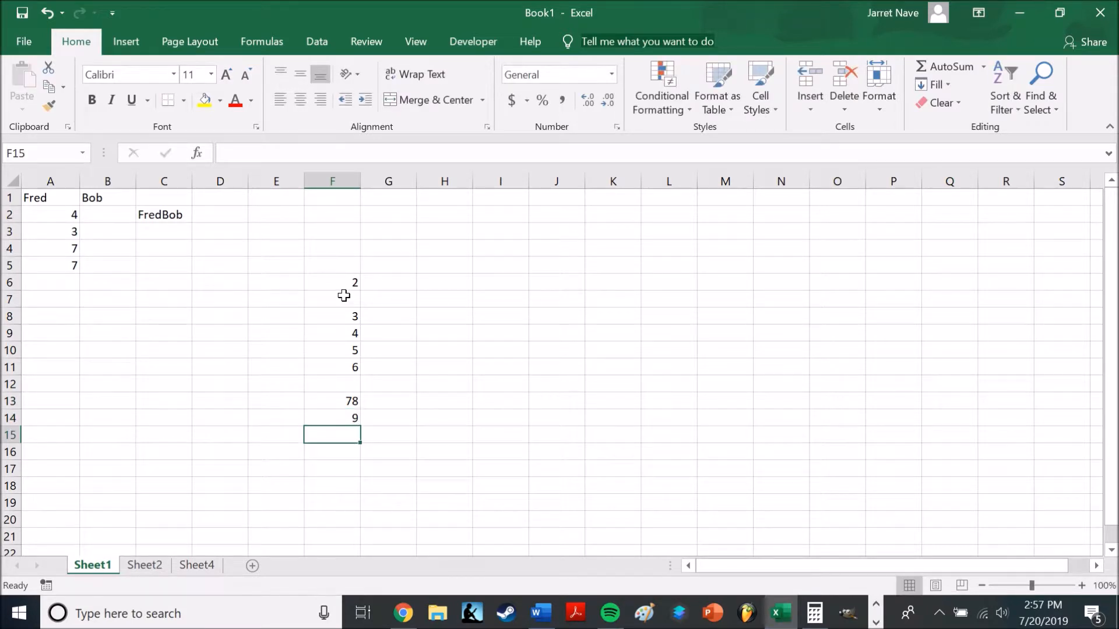
Apply the Green - Yellow - Red Color Scale conditional formatting to column F
click(329, 180)
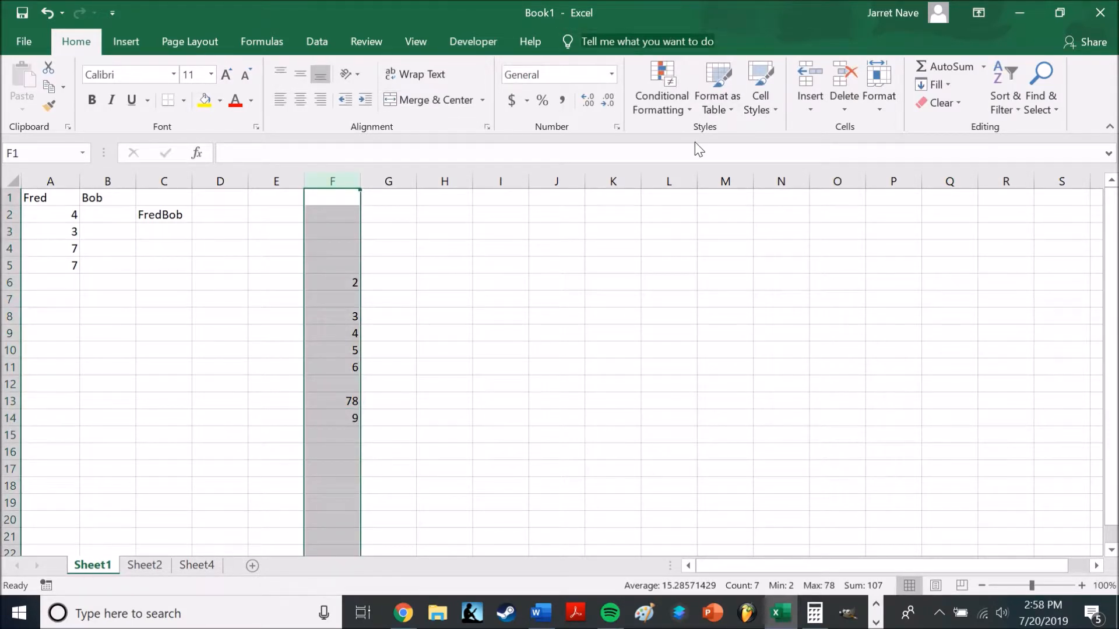
click(677, 111)
mouse_move(741, 236)
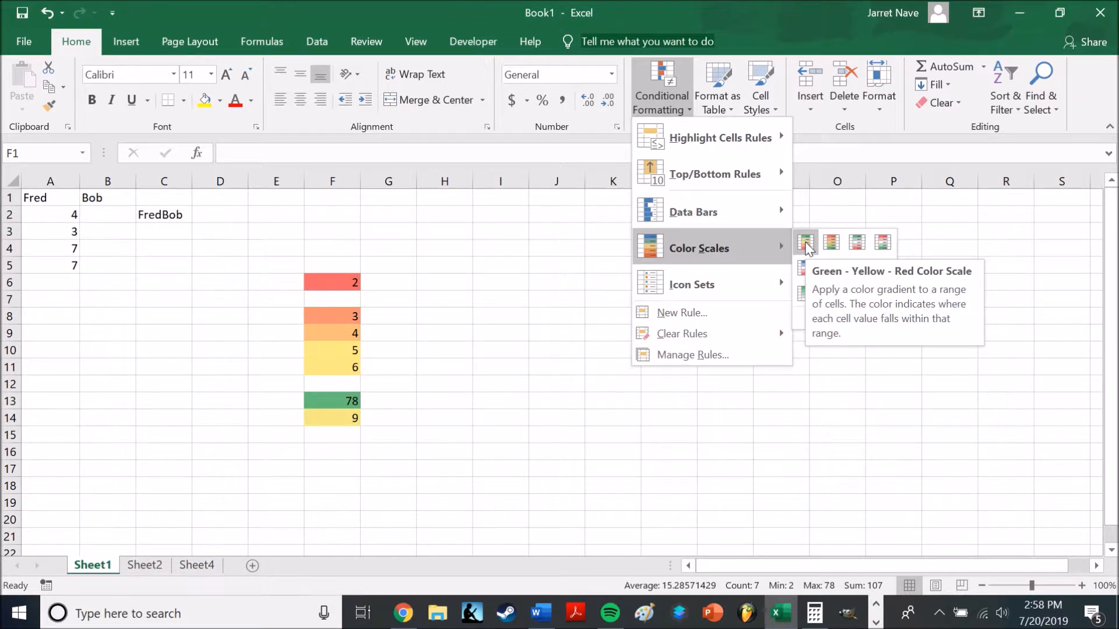
click(806, 243)
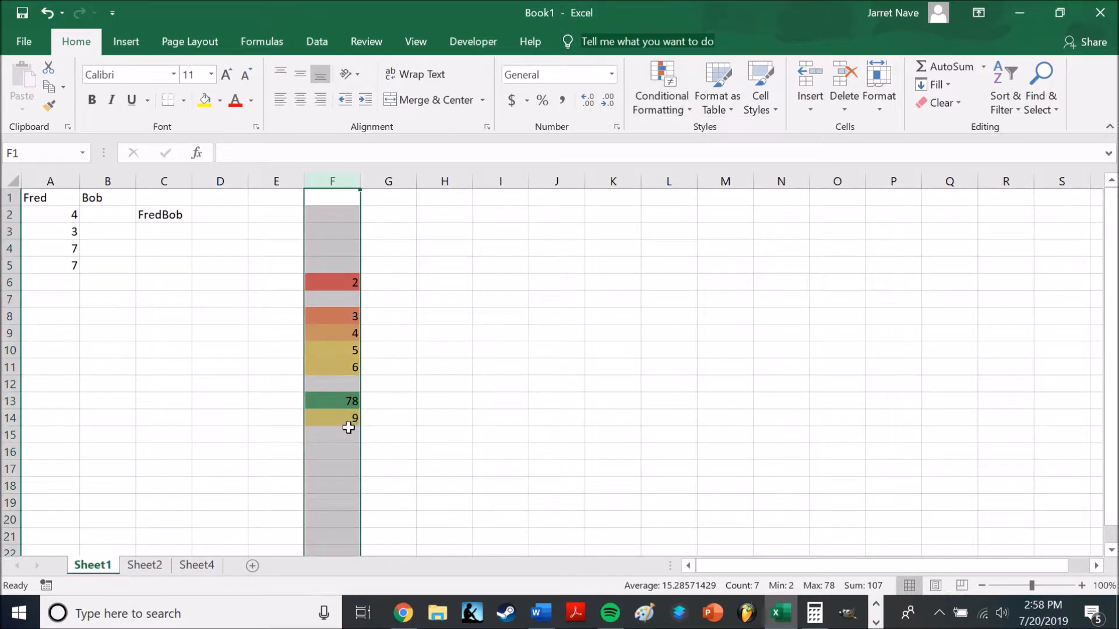
click(444, 350)
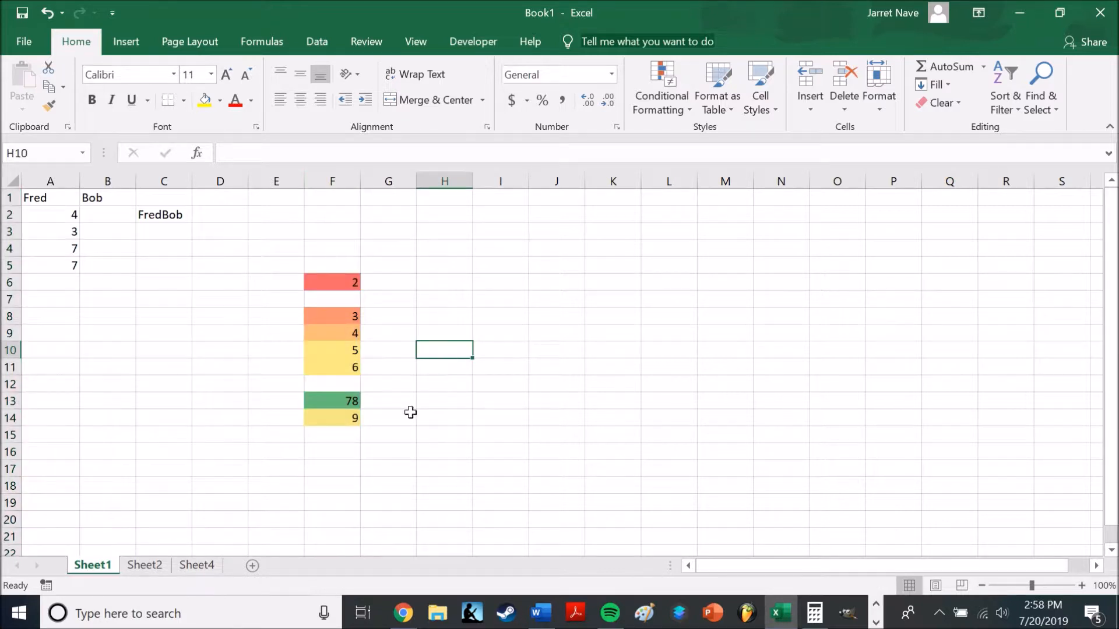
Look over the other conditional formatting types, including Data Bars and Icon Sets
drag(341, 215, 334, 445)
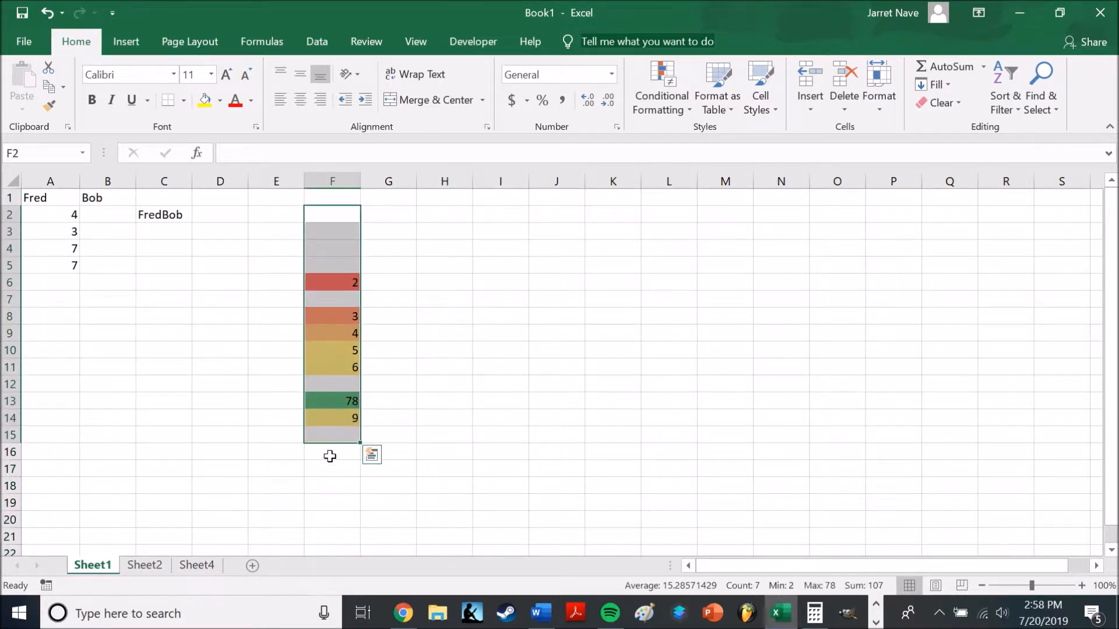
click(334, 453)
click(675, 95)
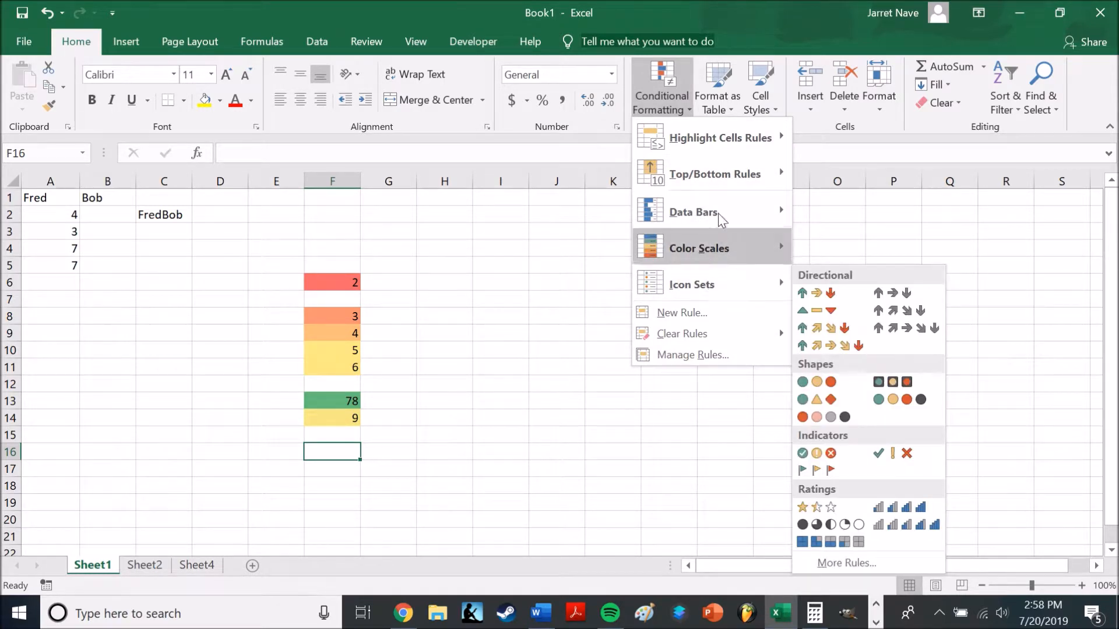
Switch to the Word document and read the Filter definition below Conditional Formatting
click(543, 623)
click(543, 623)
scroll(559, 349, down, 5)
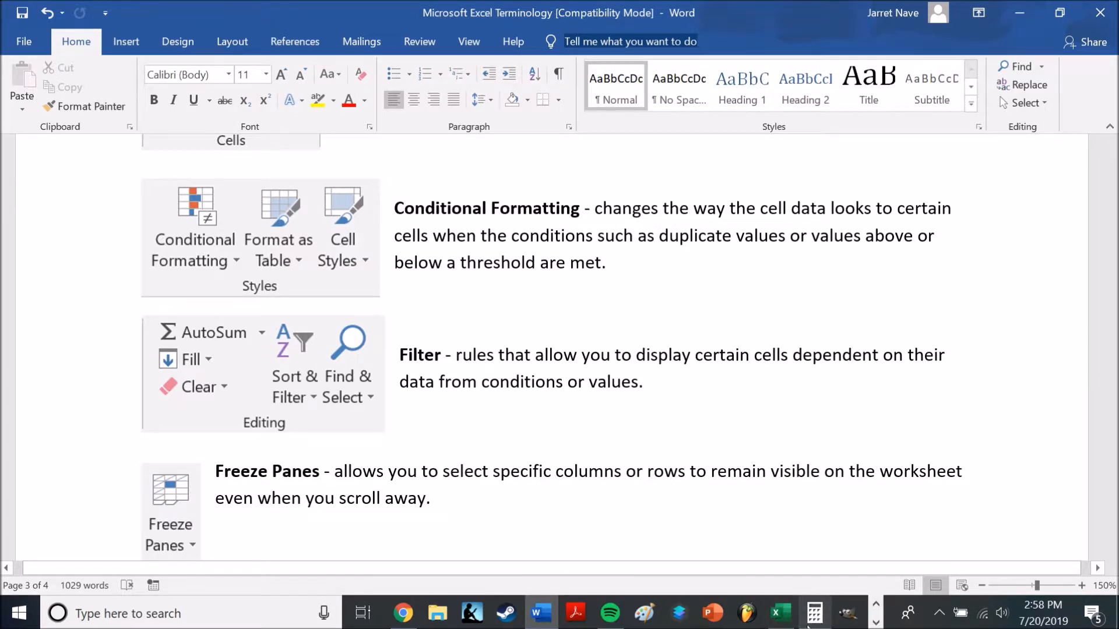
Switch back to Excel and add filters to the header cells in row 1
click(781, 613)
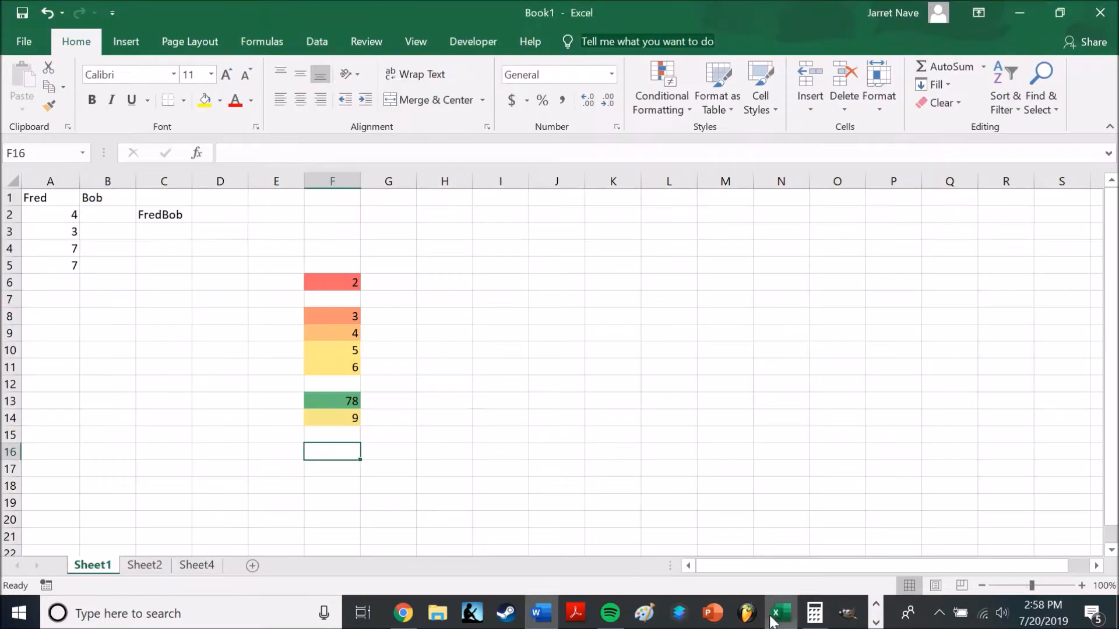
click(11, 198)
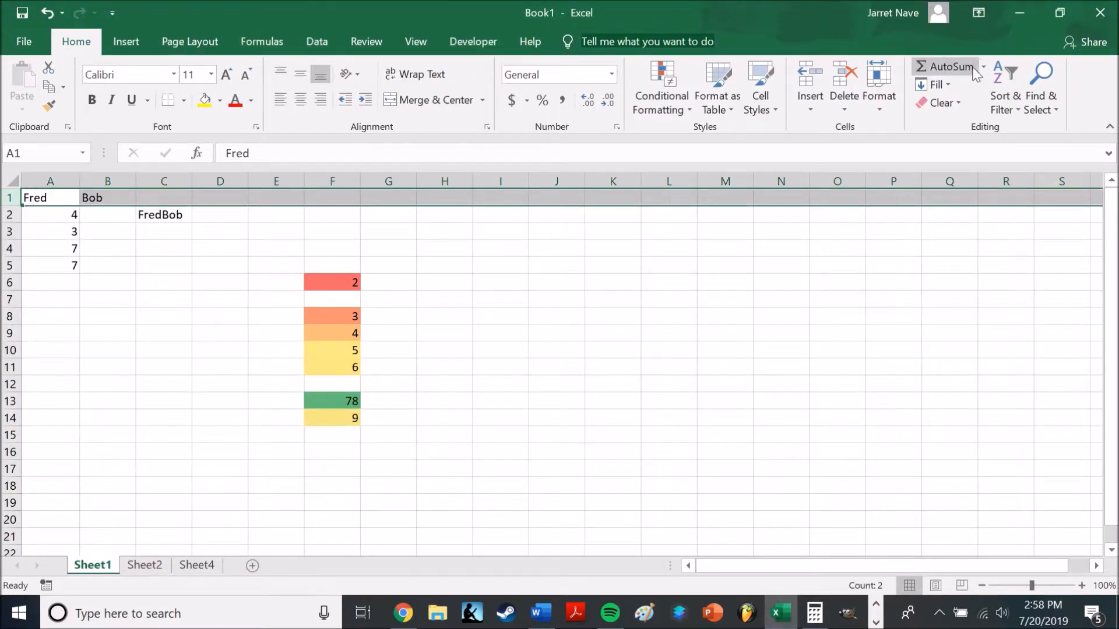
click(1012, 100)
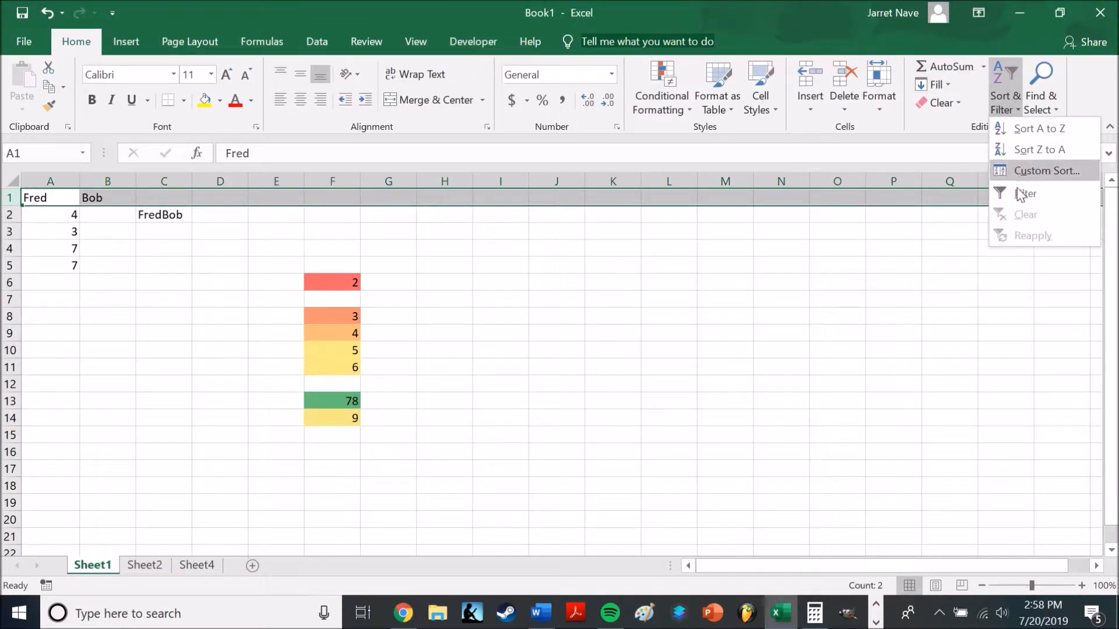
click(1021, 194)
Enter 3, 4, 3 and 4 in cells B2 to B5 under the Bob header
click(105, 218)
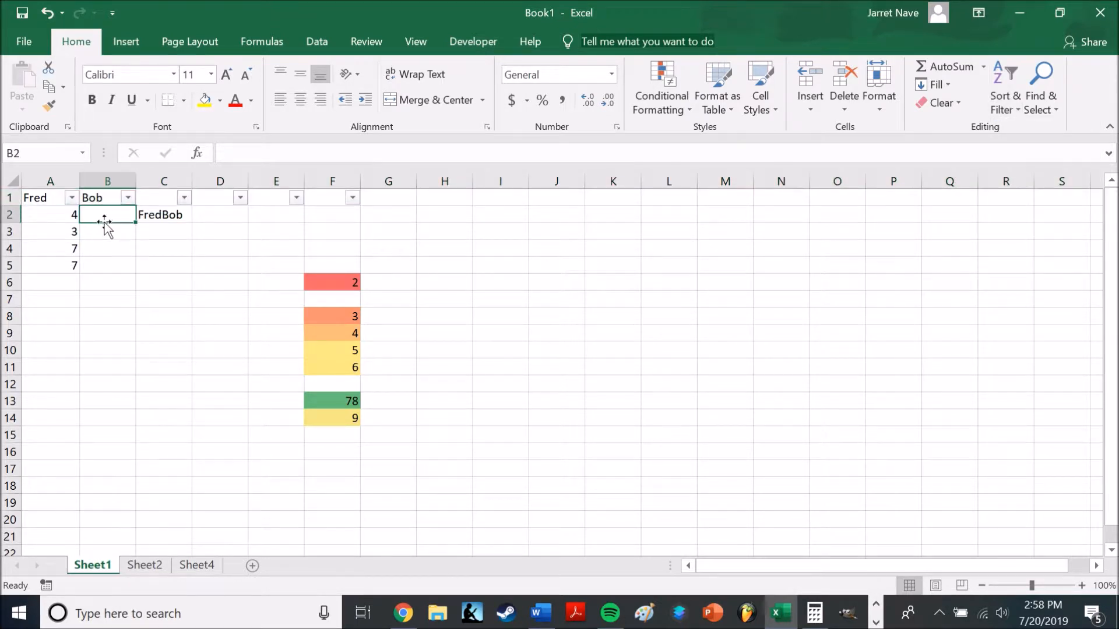
text(3)
key(Return)
text(4)
key(Return)
text(3)
key(Return)
text(4)
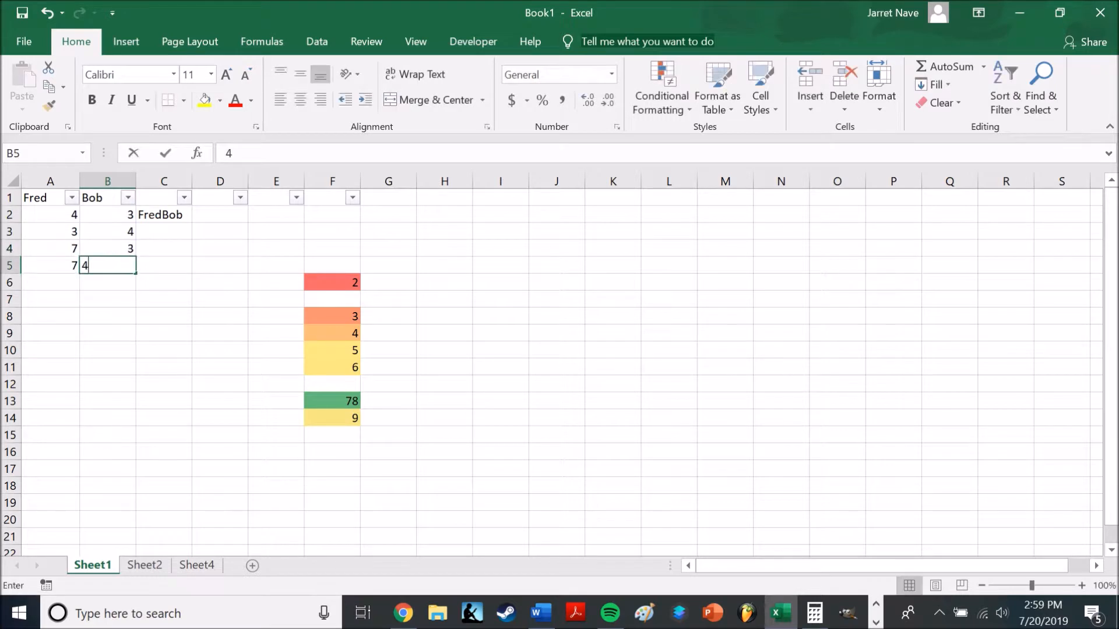
key(Tab)
Filter the Bob column to show only the rows with the value 4
click(128, 198)
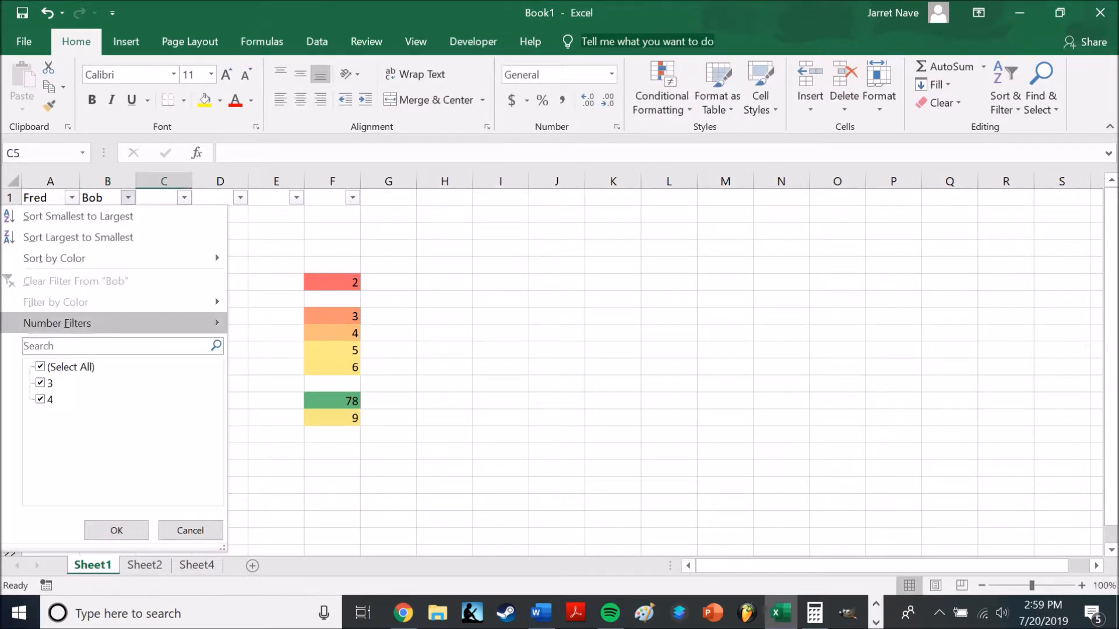
click(40, 383)
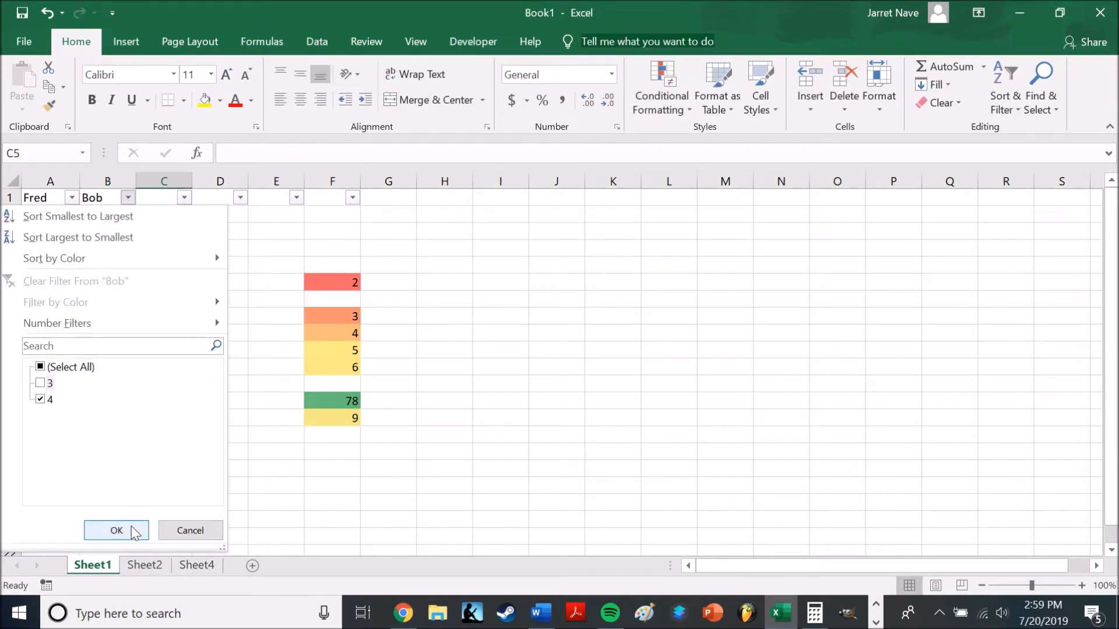
click(116, 530)
Include the value 3 in the Bob column's filter again so that all rows are shown
click(128, 198)
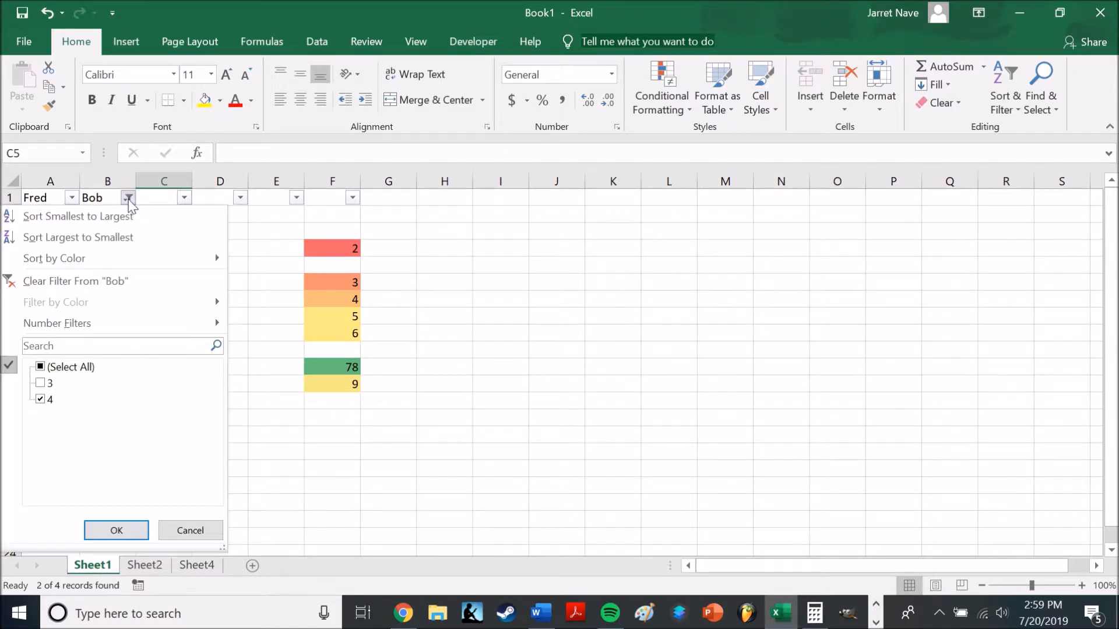
click(41, 383)
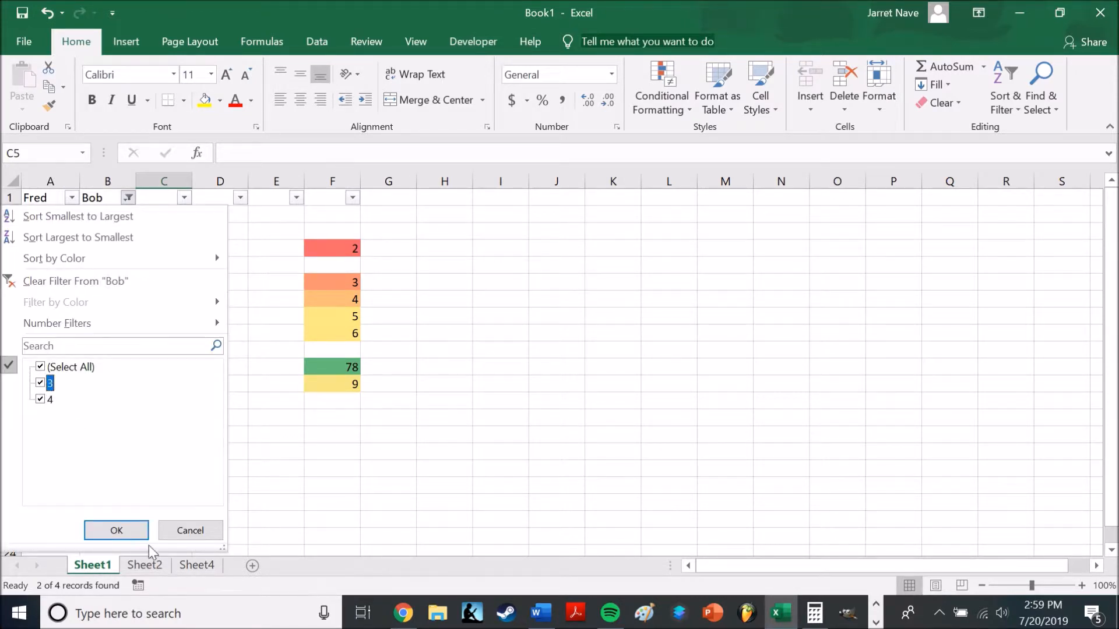
click(116, 530)
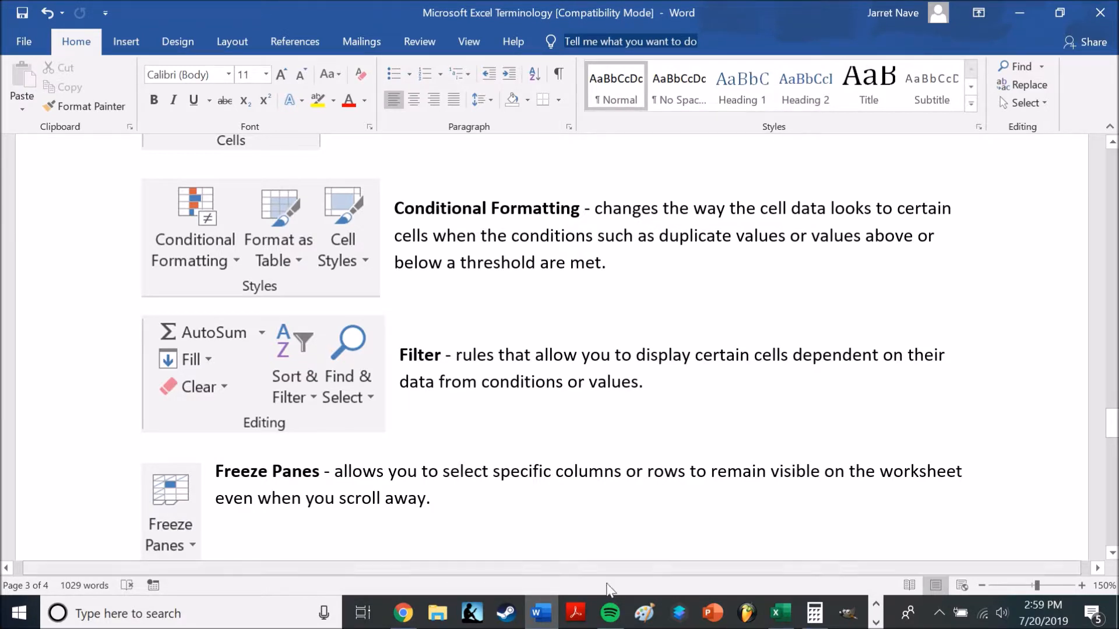
Switch from Word back to Excel and freeze the panes at cell C2, locking row 1 and columns A and B
click(781, 612)
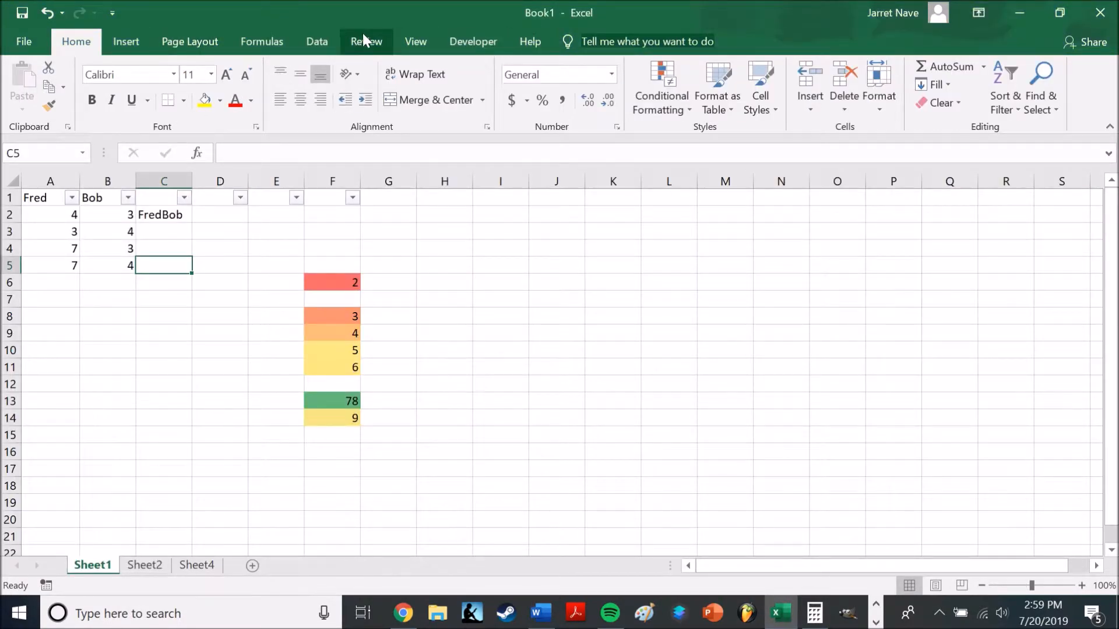
click(414, 43)
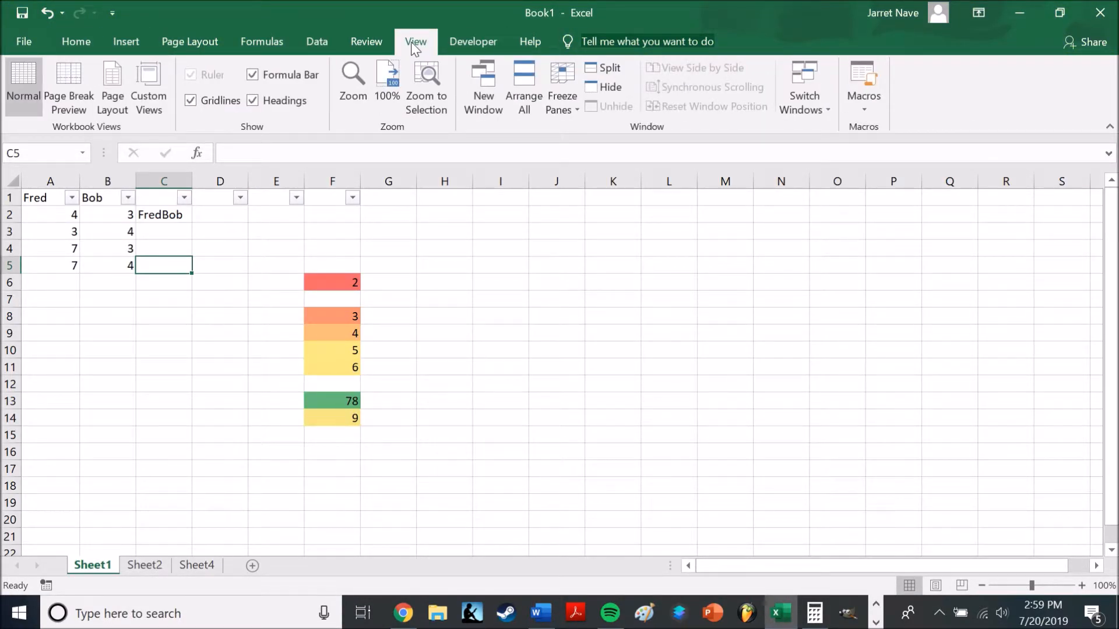
click(568, 104)
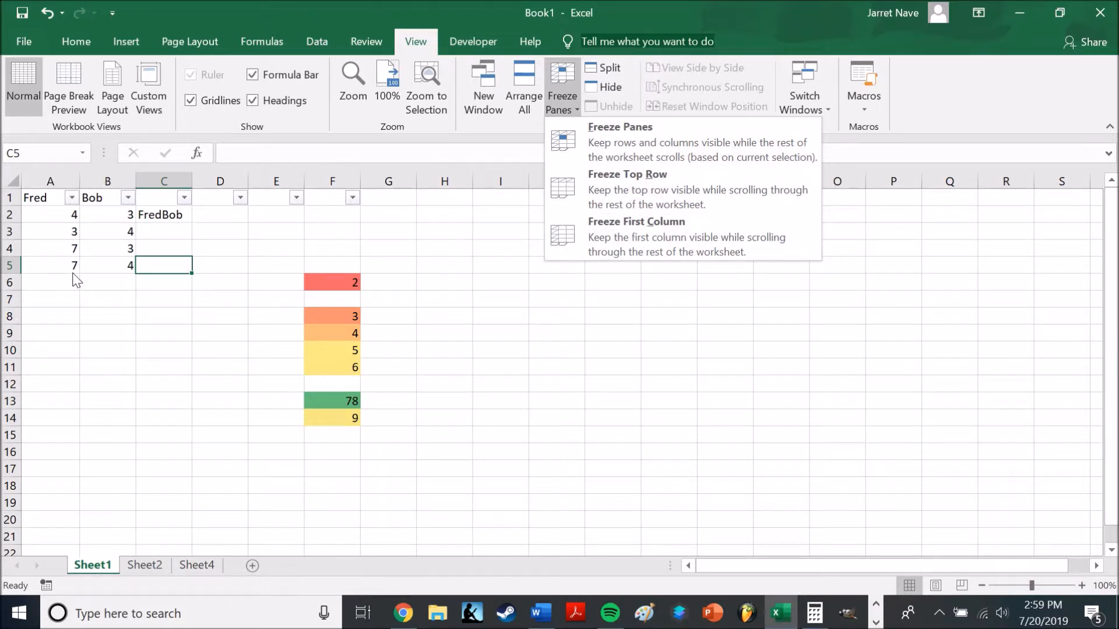
click(199, 230)
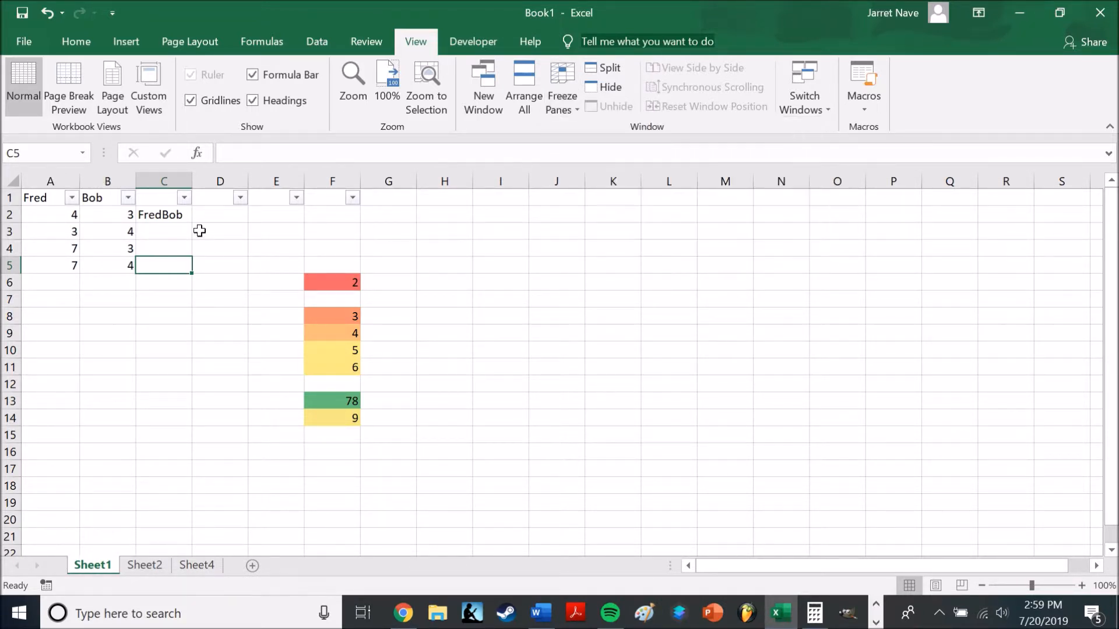
click(114, 211)
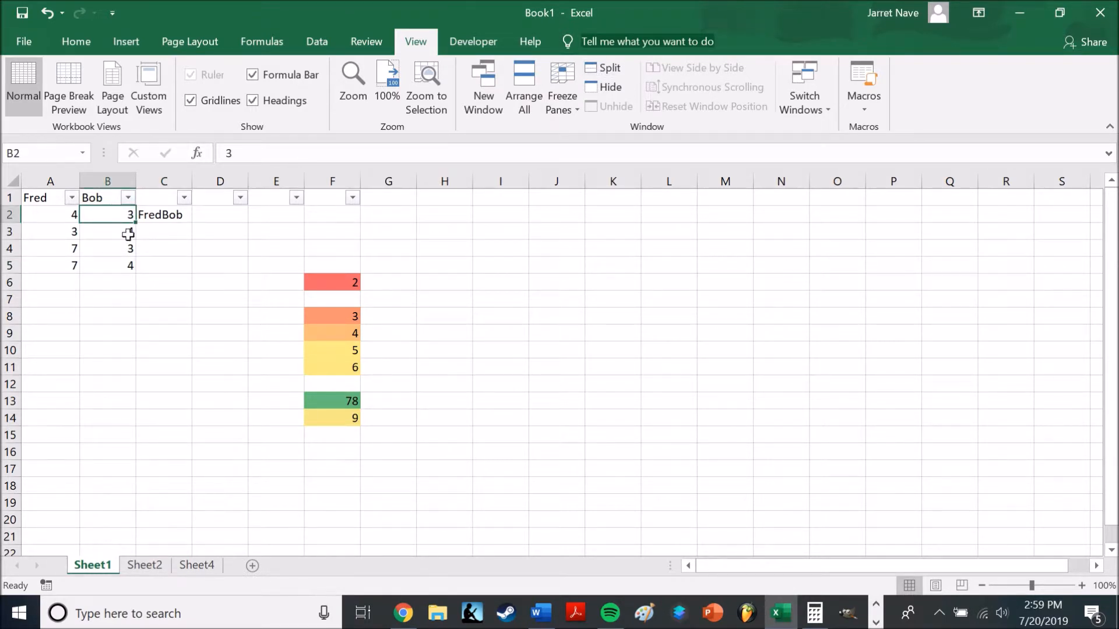
click(151, 212)
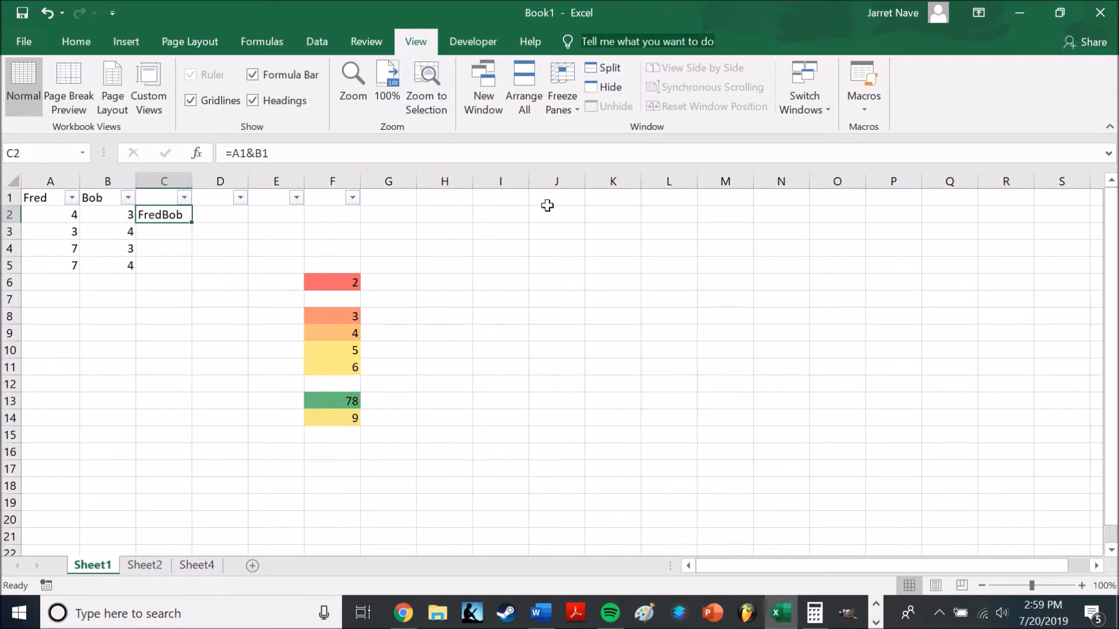
click(571, 110)
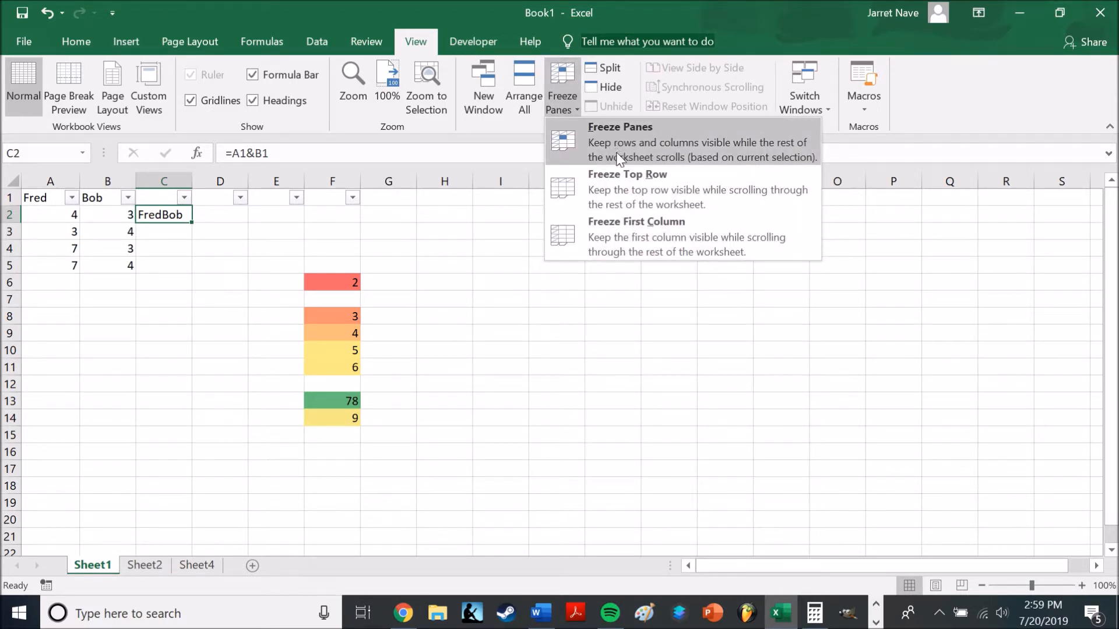
click(618, 137)
Examine how the frozen header row and first two columns behave while moving down and across the sheet
scroll(151, 322, down, 2)
scroll(151, 323, down, 2)
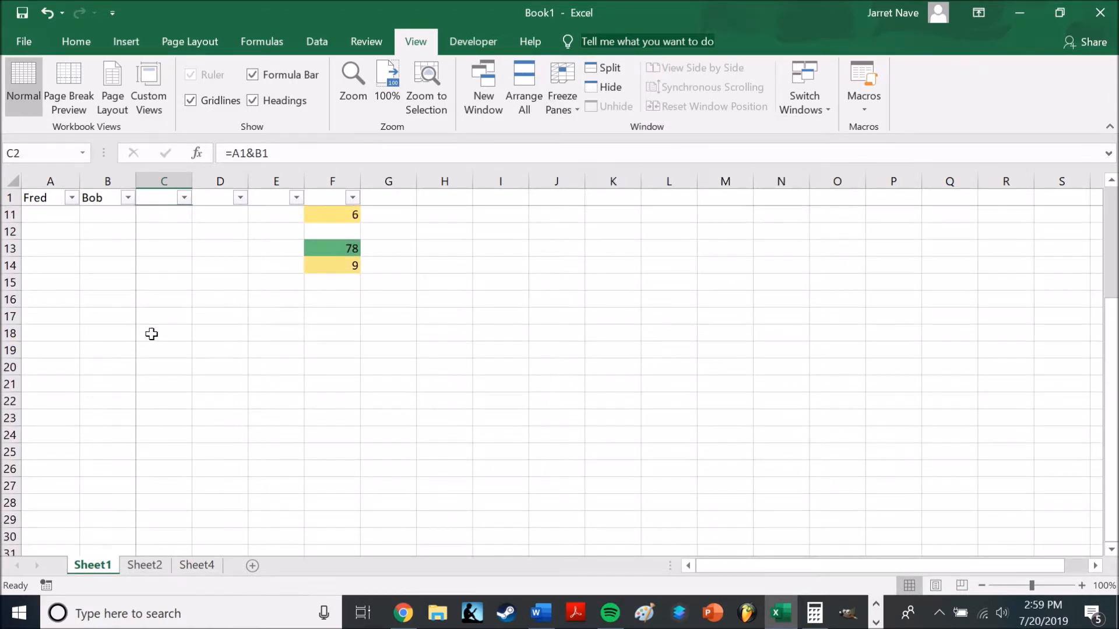
scroll(151, 326, up, 3)
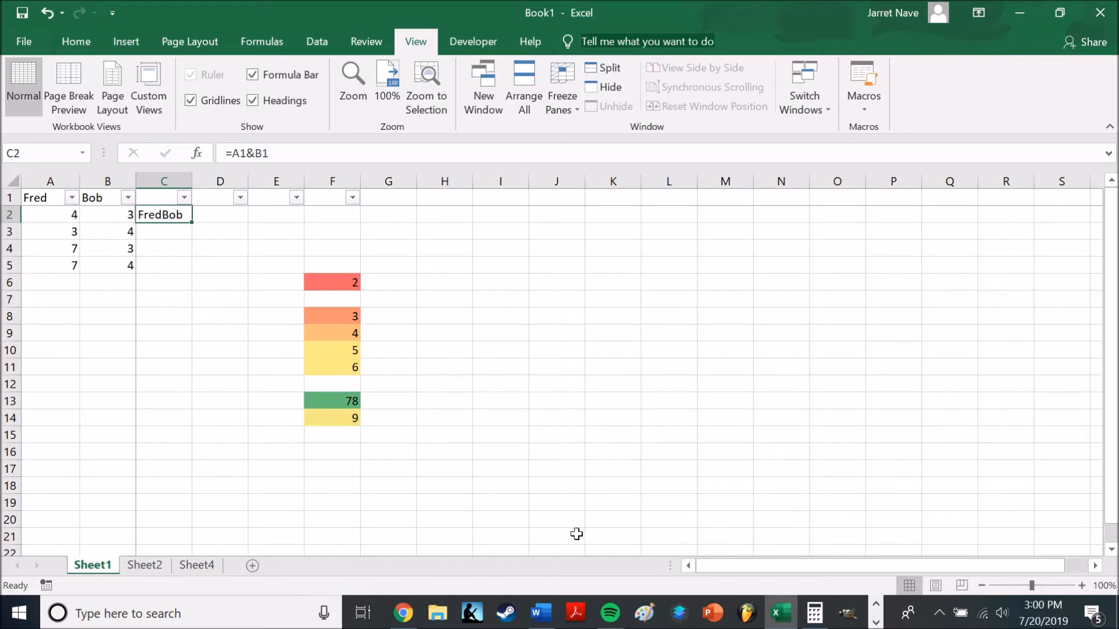
drag(728, 565, 840, 565)
mouse_move(748, 565)
mouse_down()
mouse_move(649, 563)
mouse_move(748, 564)
mouse_up()
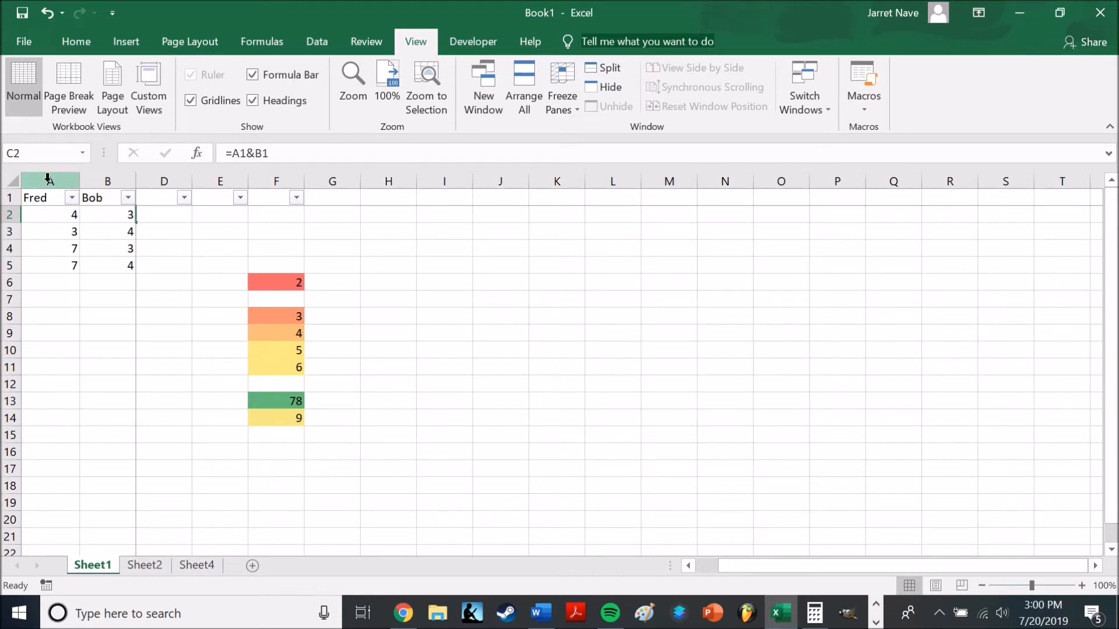
drag(861, 567, 839, 567)
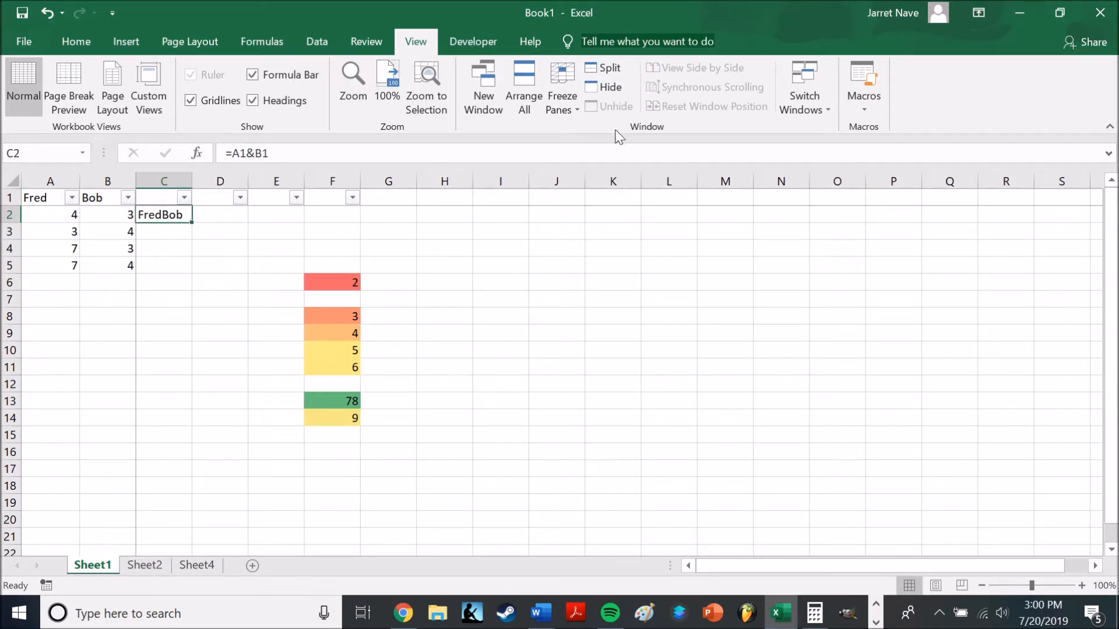
Switch to the Word document and read the AutoFill definition
click(540, 613)
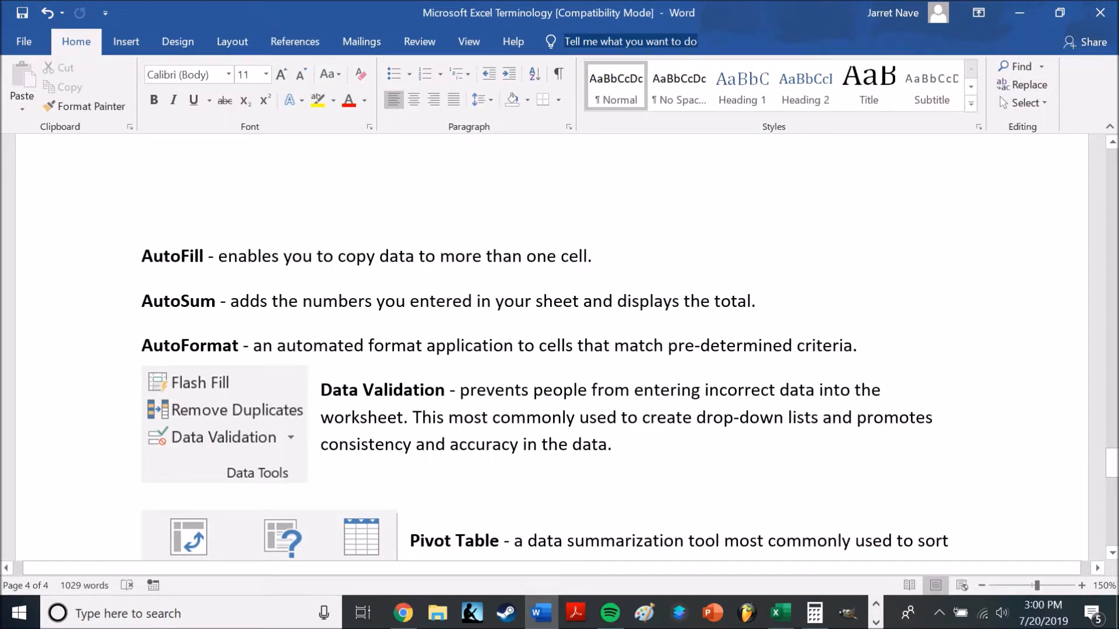
mouse_move(814, 621)
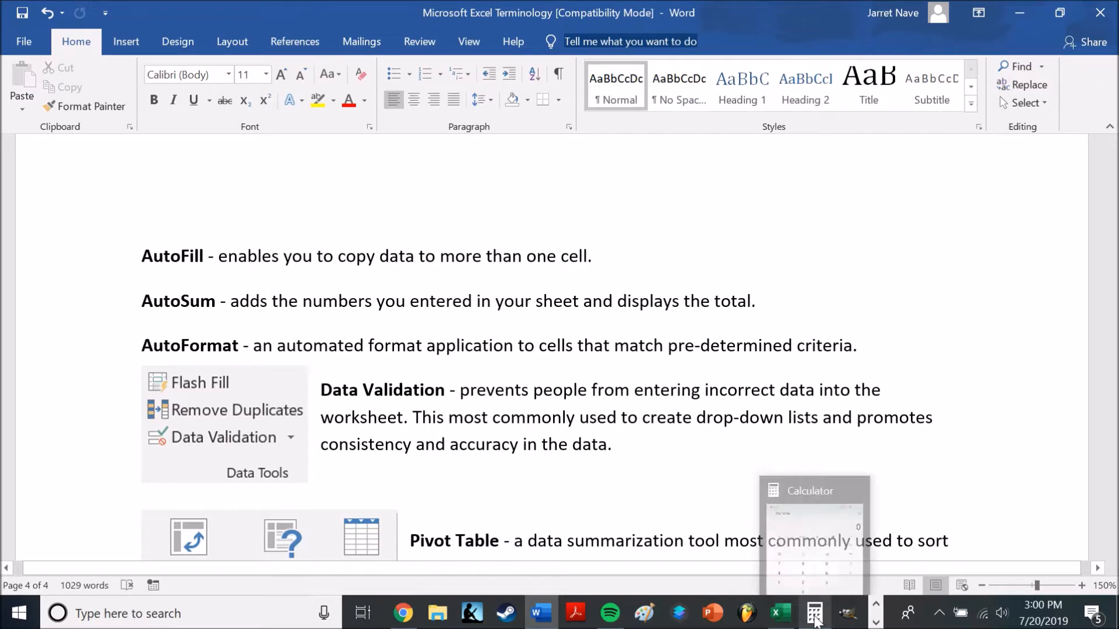
mouse_move(542, 618)
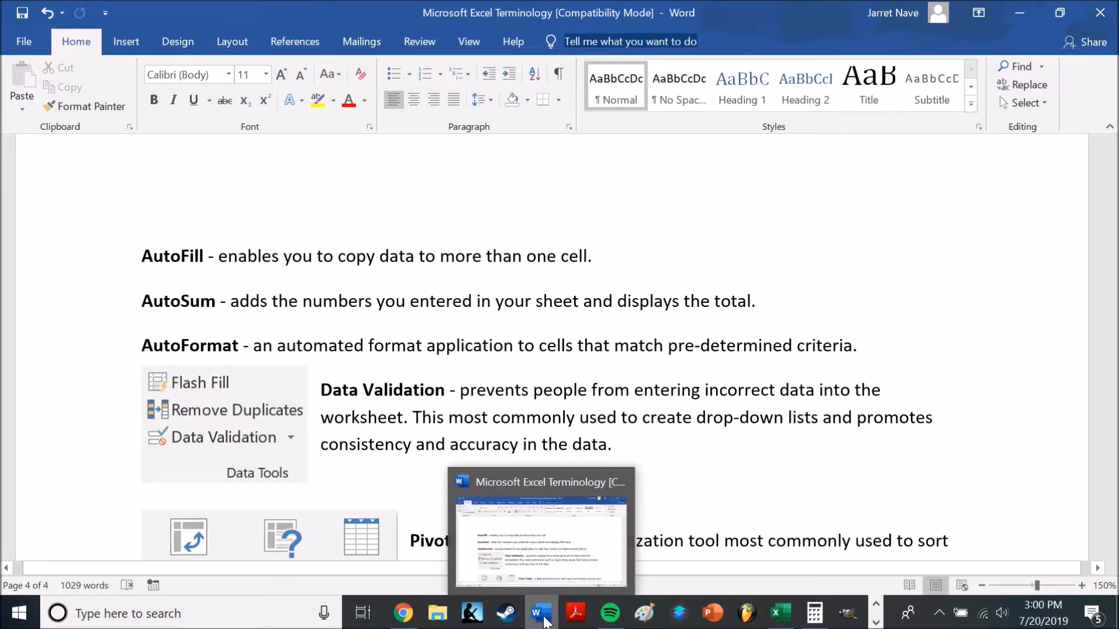
Switch back to Excel and look over the options of the Fill command with cell C3 selected
click(780, 613)
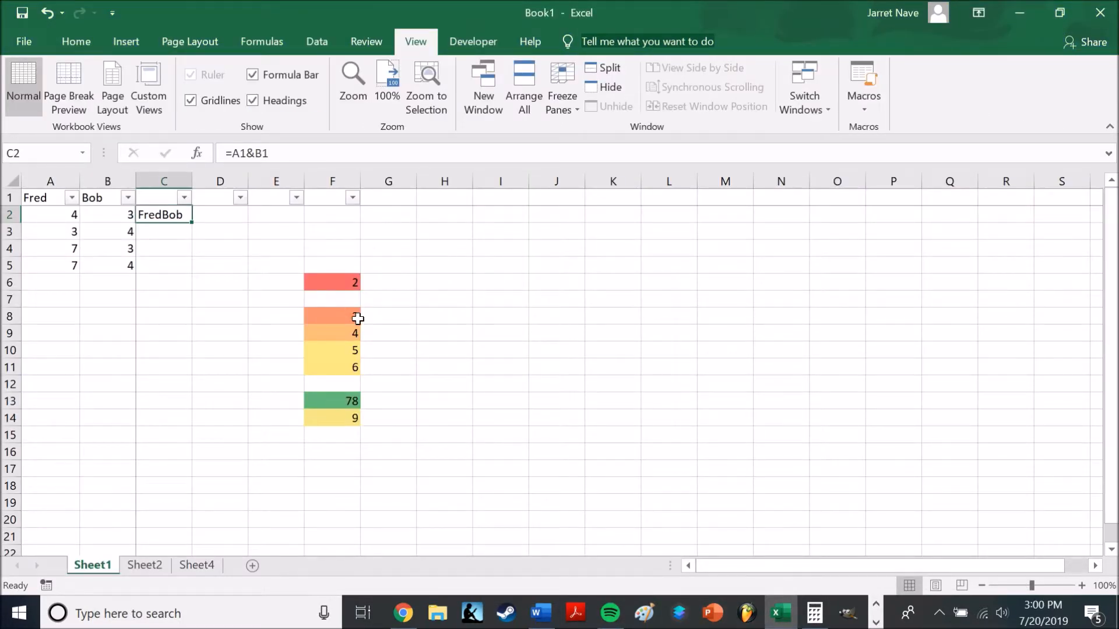
click(165, 236)
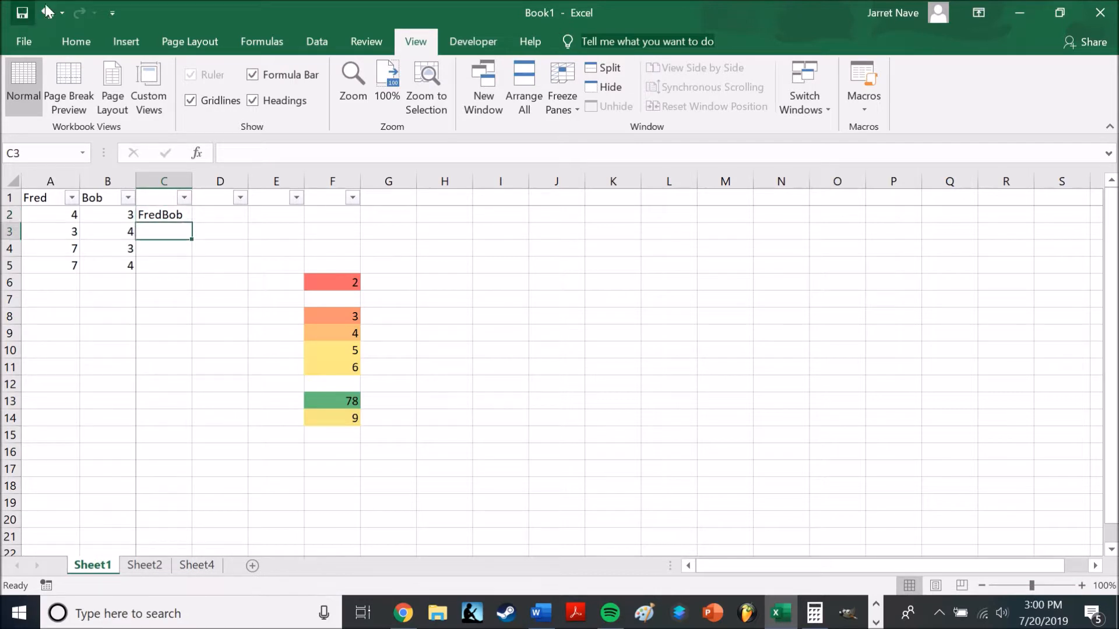
click(77, 42)
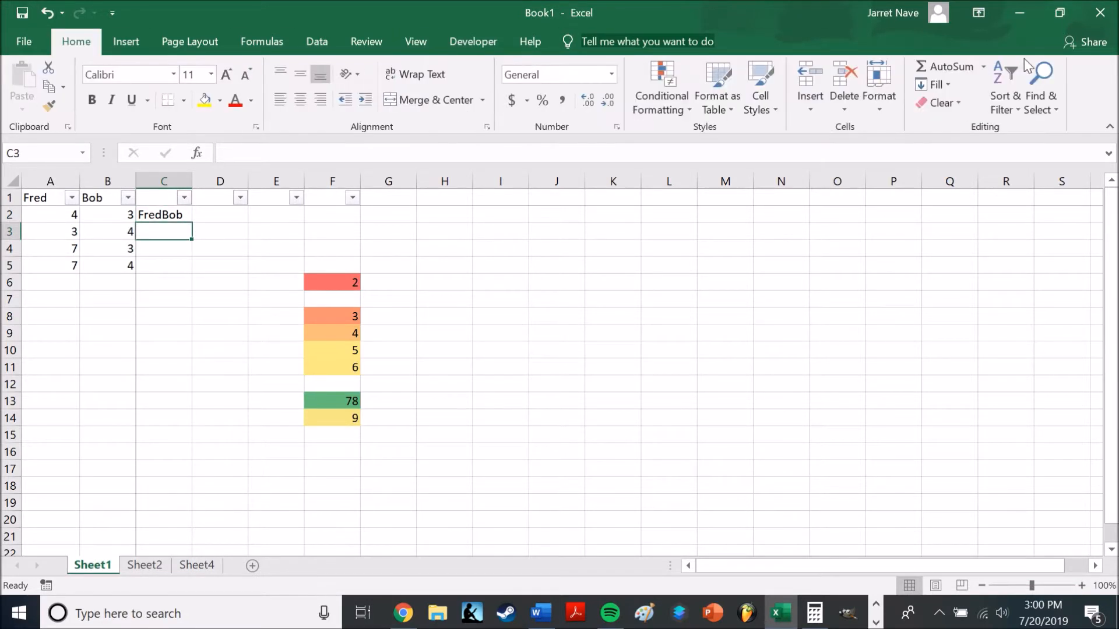
click(949, 85)
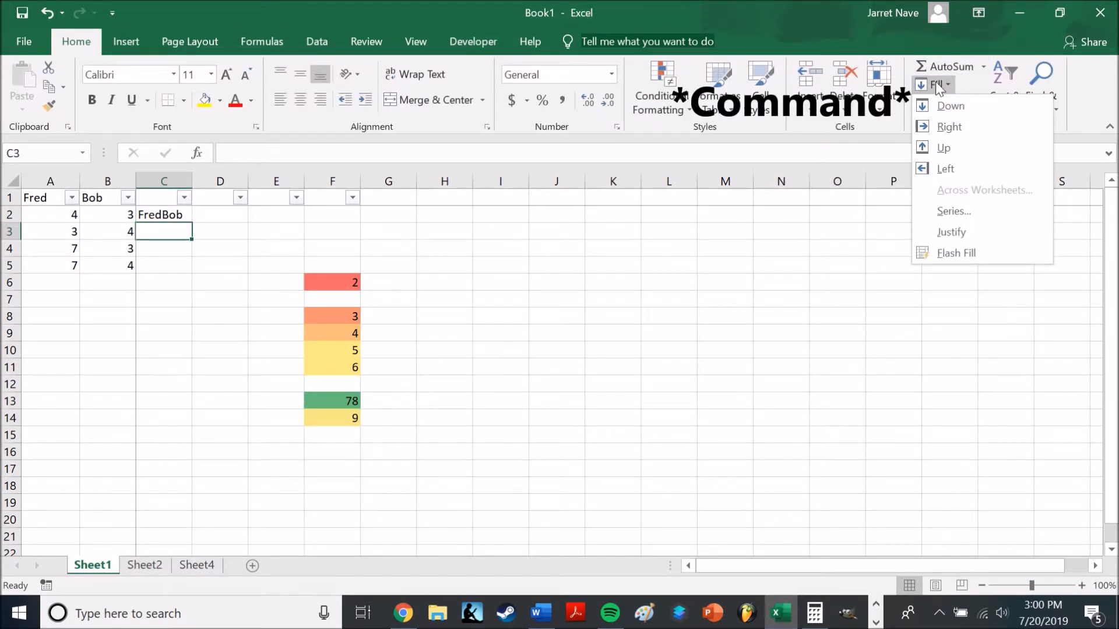
click(936, 81)
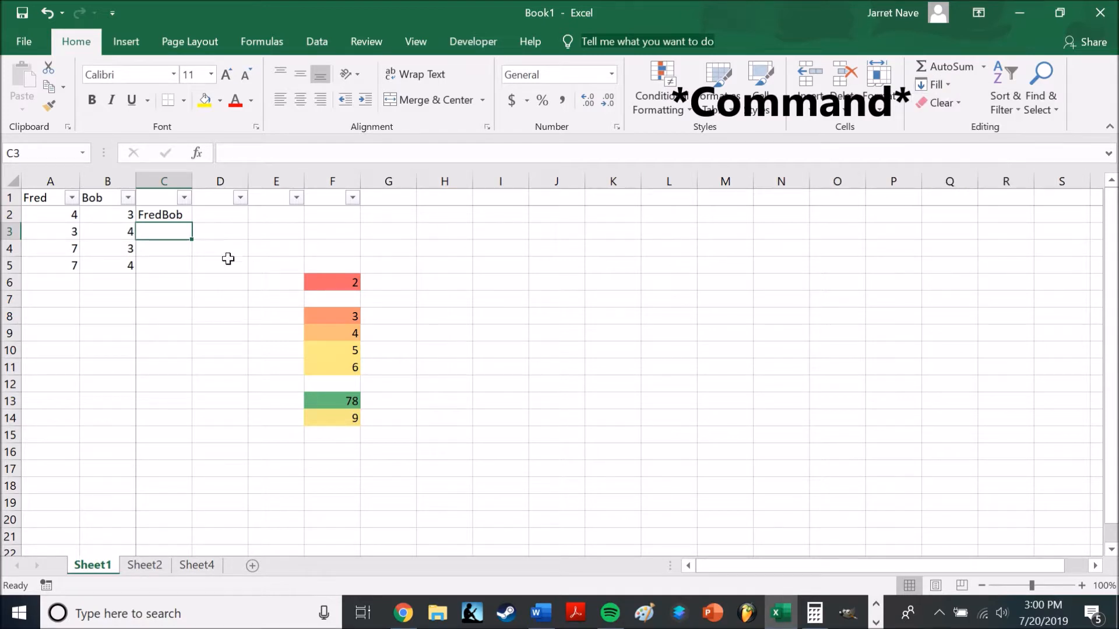
Enter the value 4 in consecutive cells of column C, starting at C3
click(67, 284)
click(204, 220)
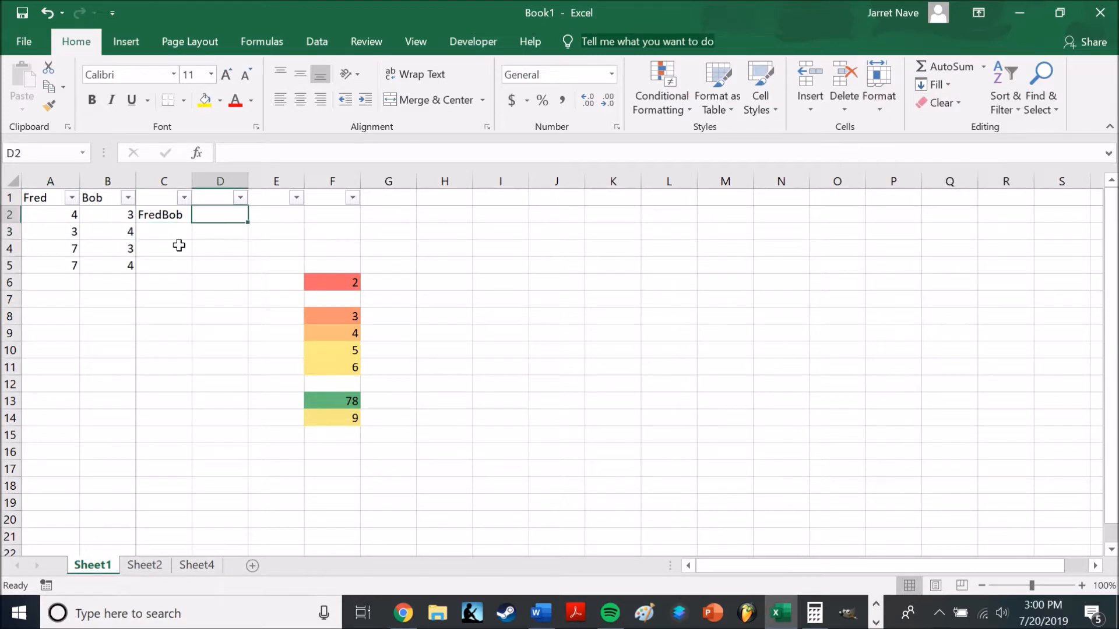
click(160, 232)
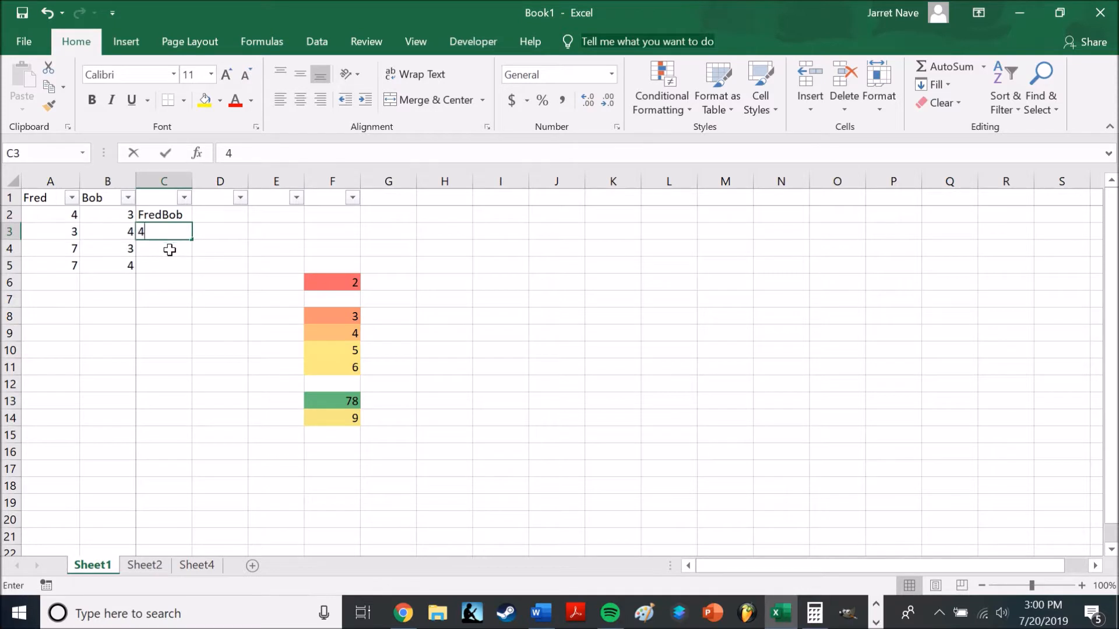
text(4)
key(Return)
text(4)
key(Return)
text(4)
click(163, 295)
text(4)
click(159, 278)
text(4)
AutoFill the value 4 down column C to row 18
click(172, 314)
click(179, 279)
drag(177, 291, 196, 510)
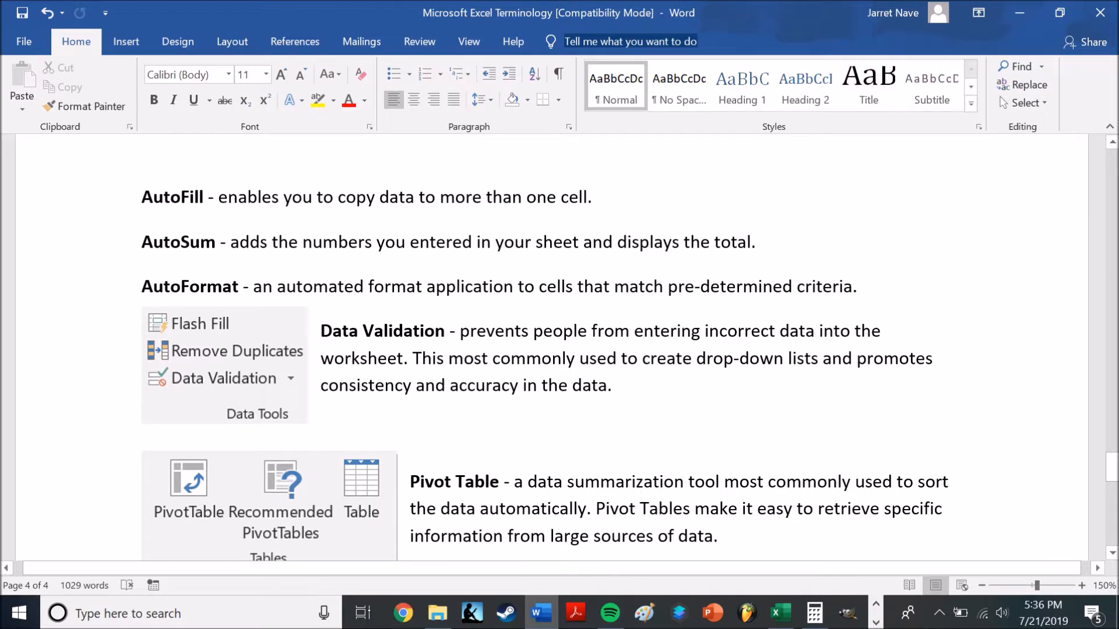
Switch from Word to Excel and open the Customize Ribbon page of Excel Options
key(alt+Tab)
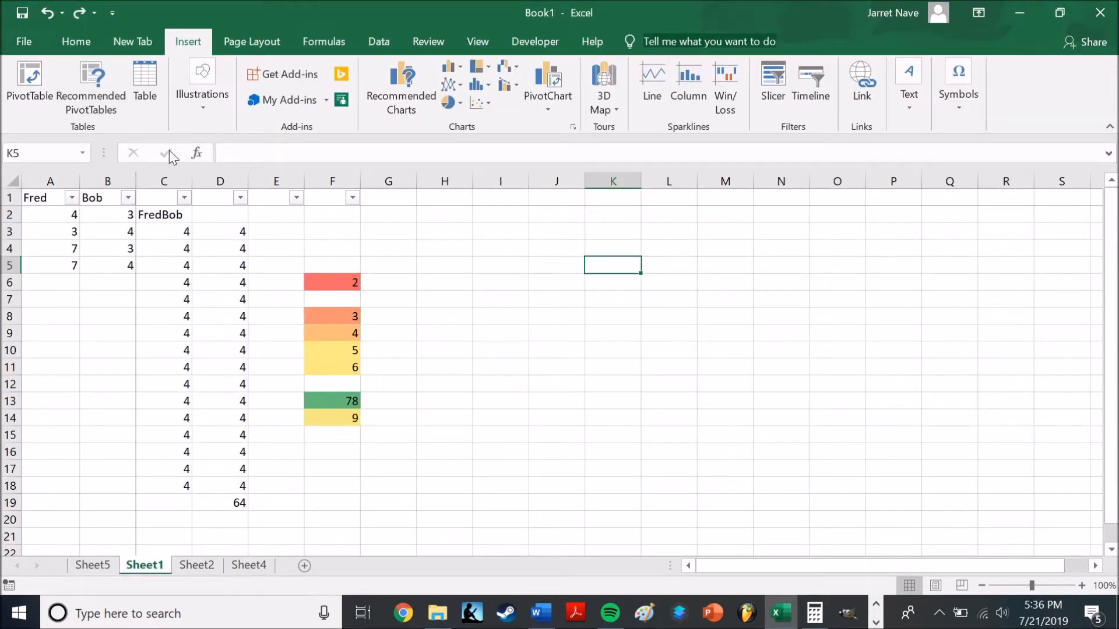
click(10, 37)
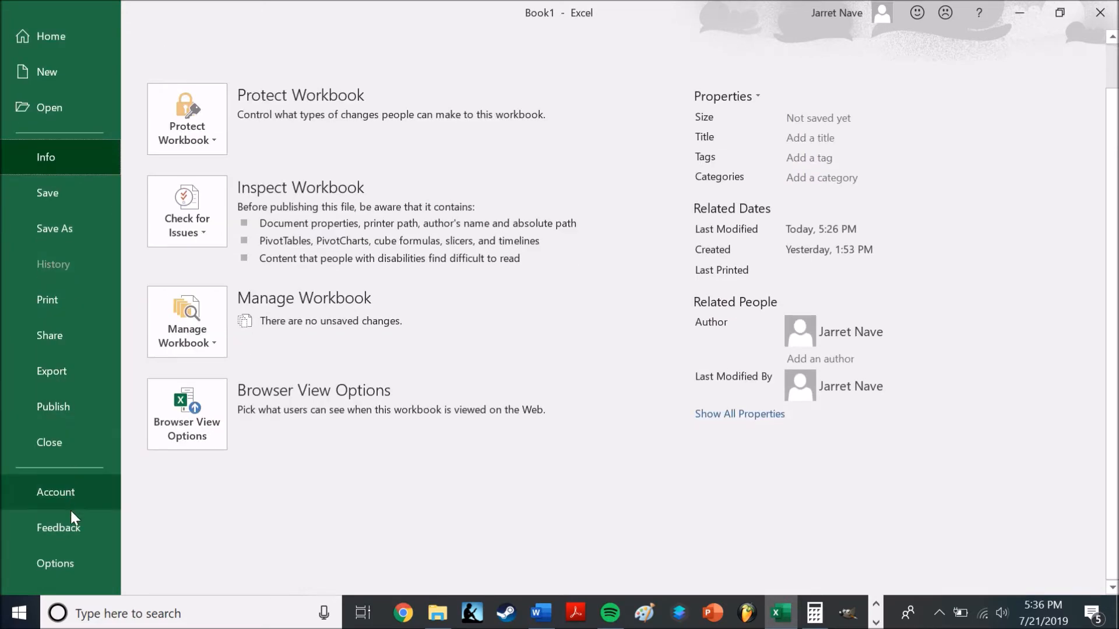
click(81, 562)
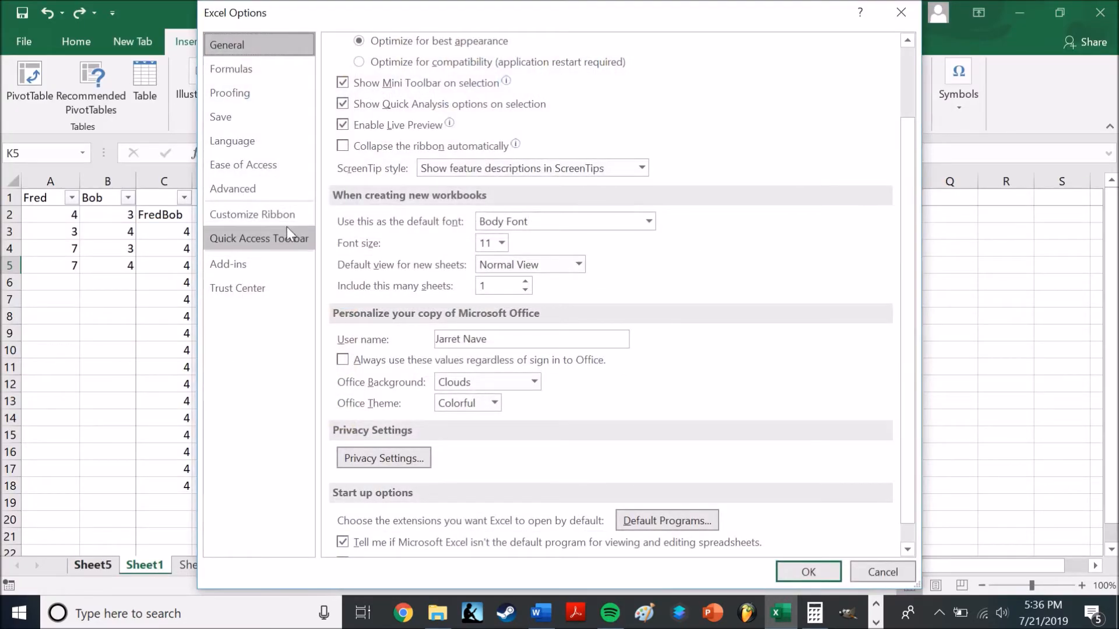
click(276, 216)
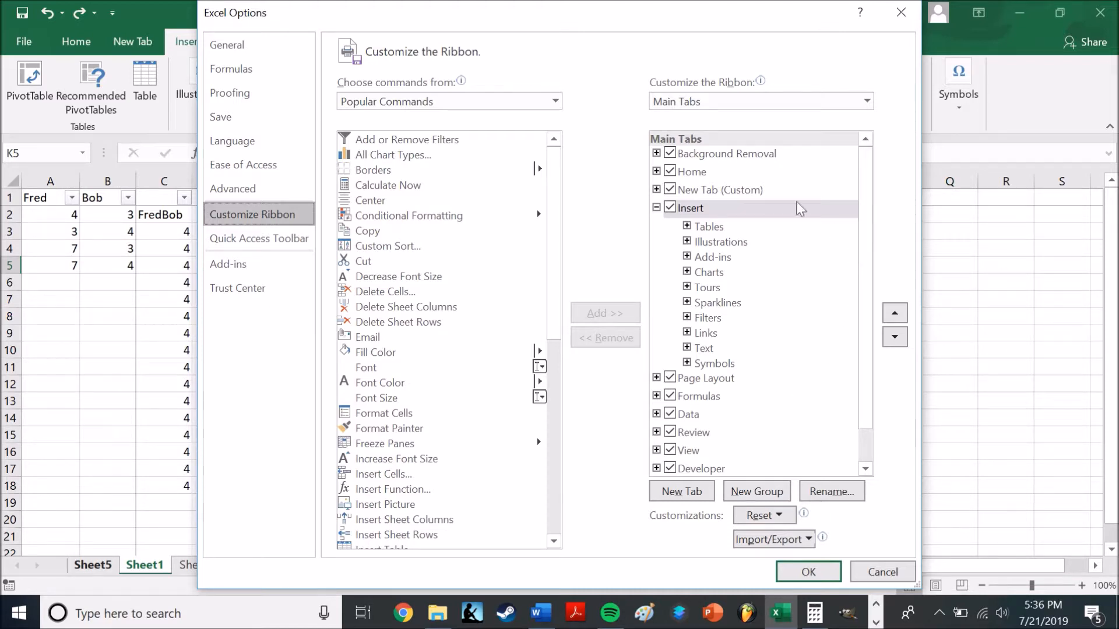
Find AutoFormat in the All Commands list of the ribbon customization options and close the options without changes
click(756, 189)
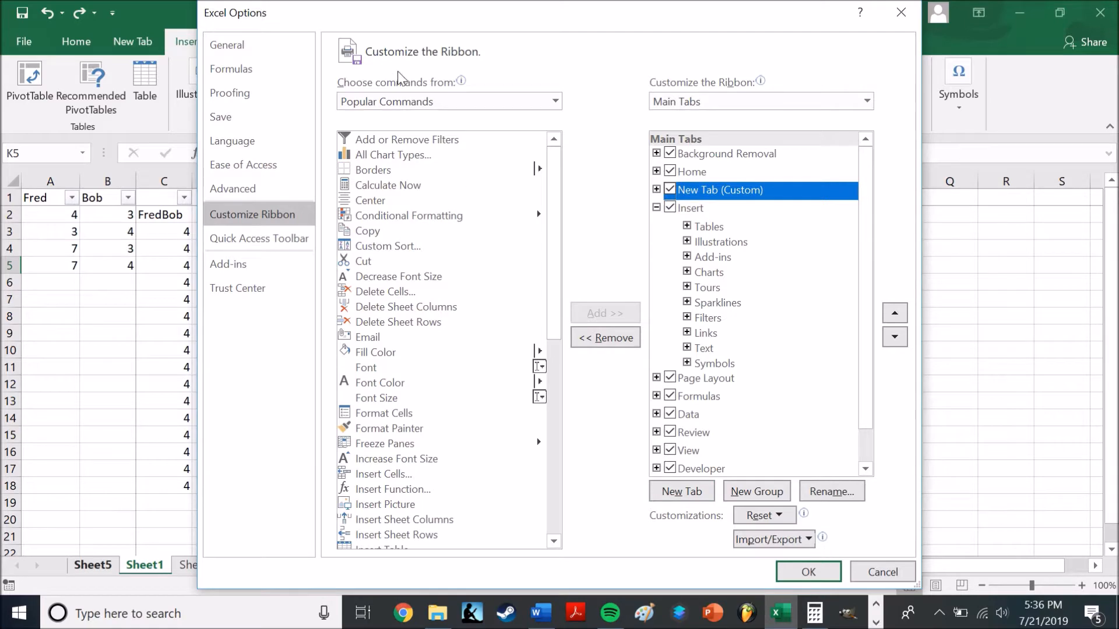
click(531, 100)
click(519, 155)
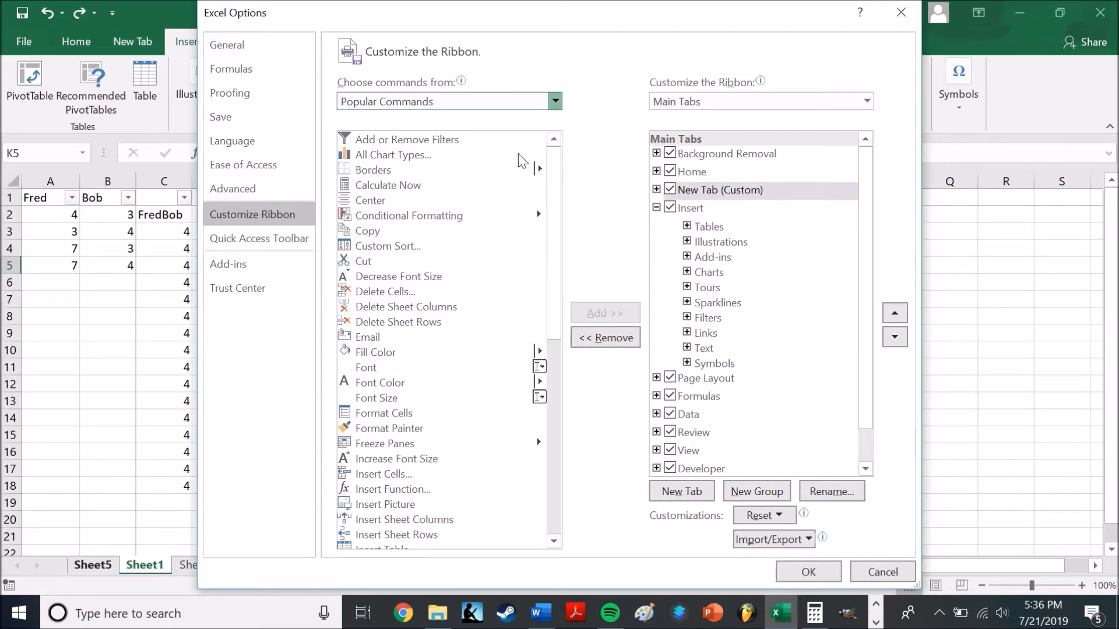
click(554, 170)
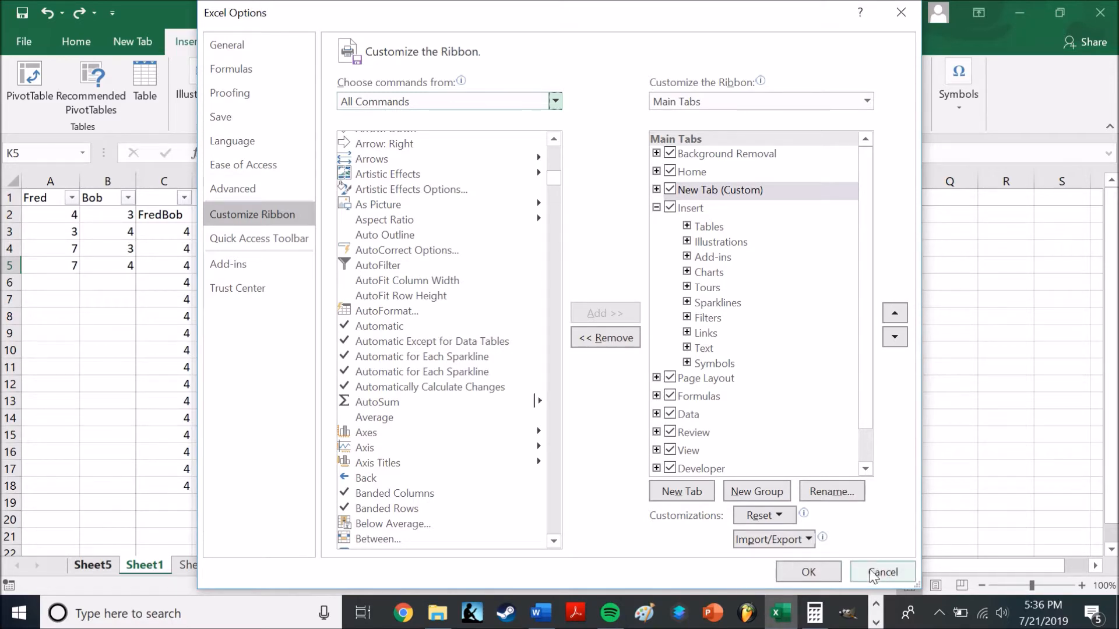
click(901, 12)
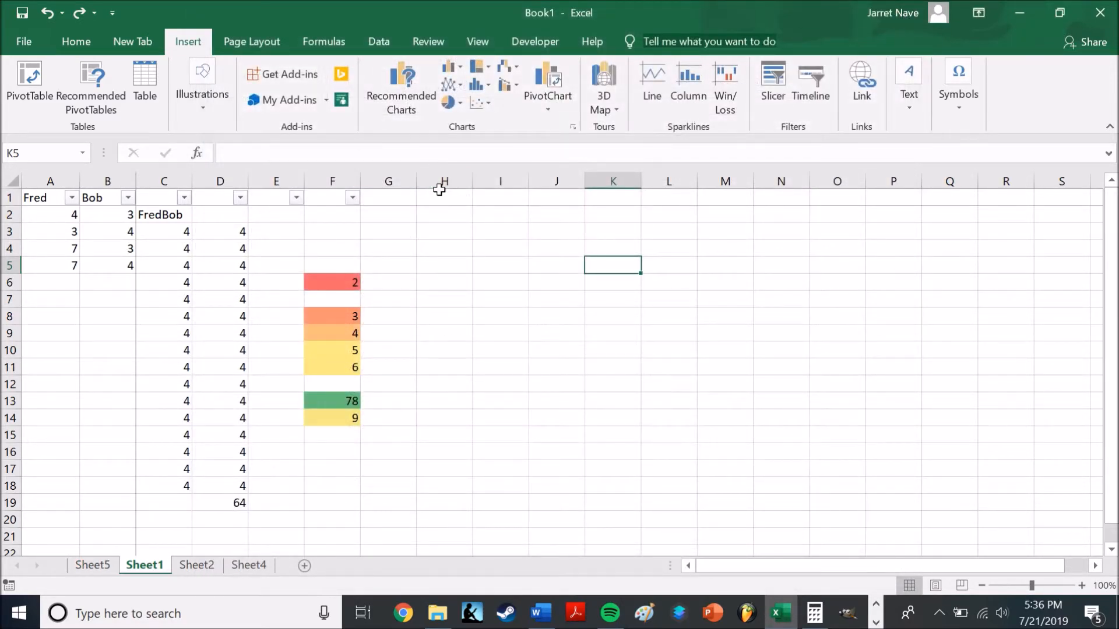
Browse the AutoFormat styles for range C3:D19 using the custom New Tab's command and close the dialog without applying one
click(133, 40)
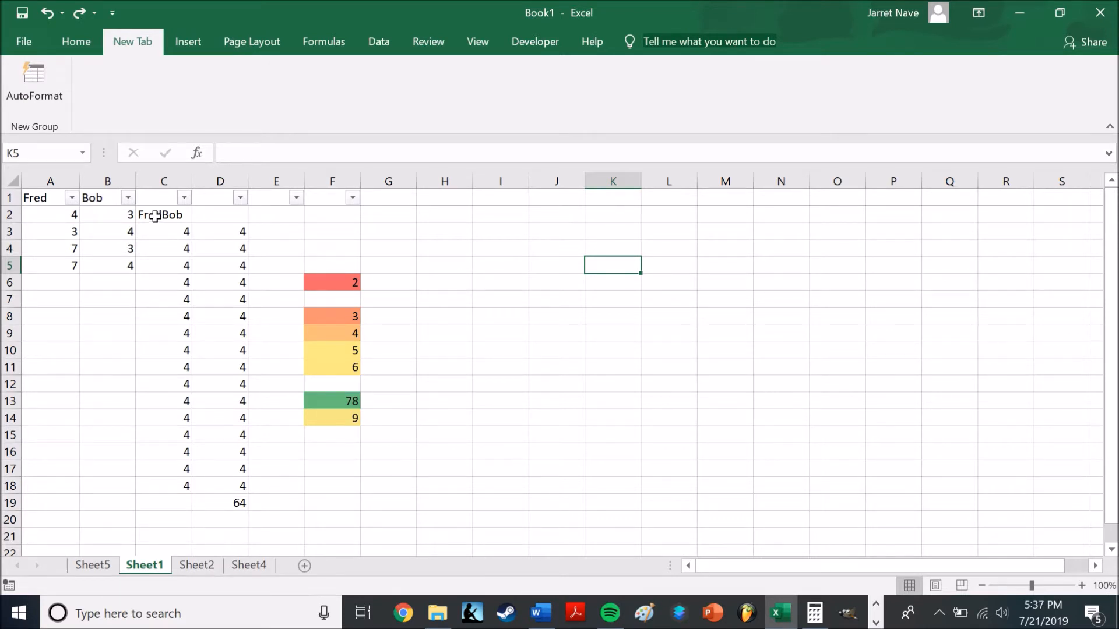
drag(155, 228, 243, 503)
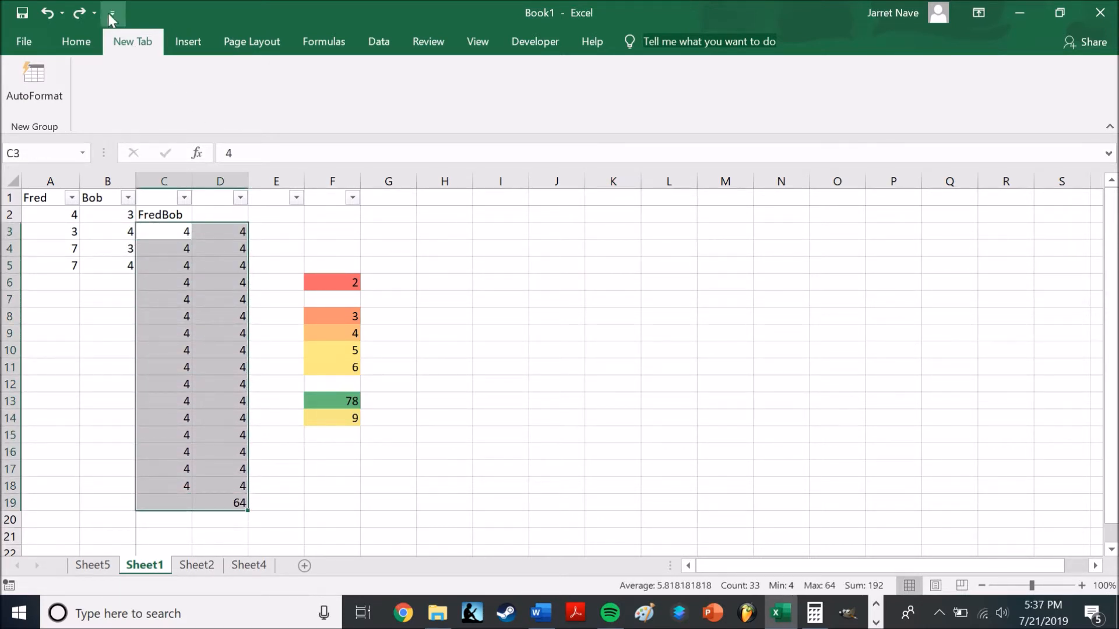
click(58, 81)
drag(651, 67, 634, 174)
click(643, 13)
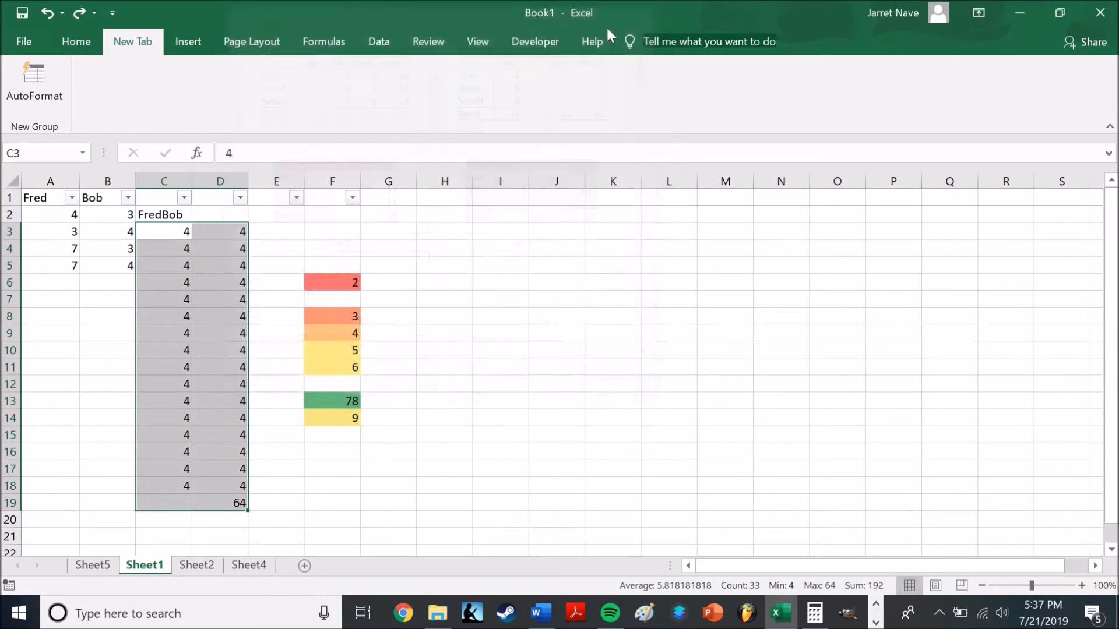
Display the Clipboard pane from its group on the Home ribbon and close it again
click(90, 43)
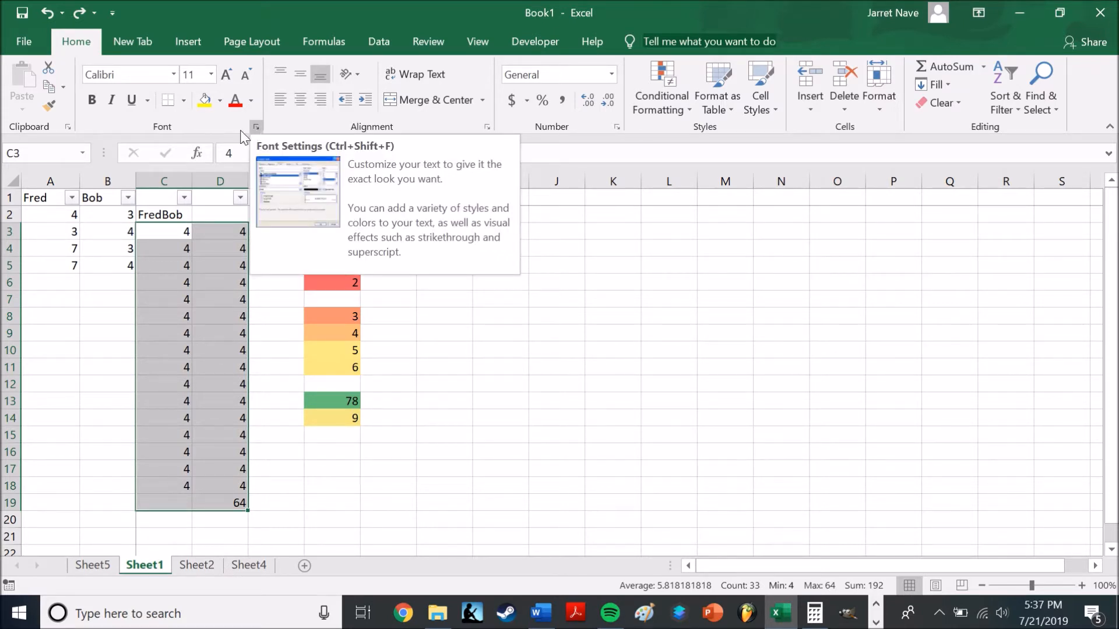
click(69, 128)
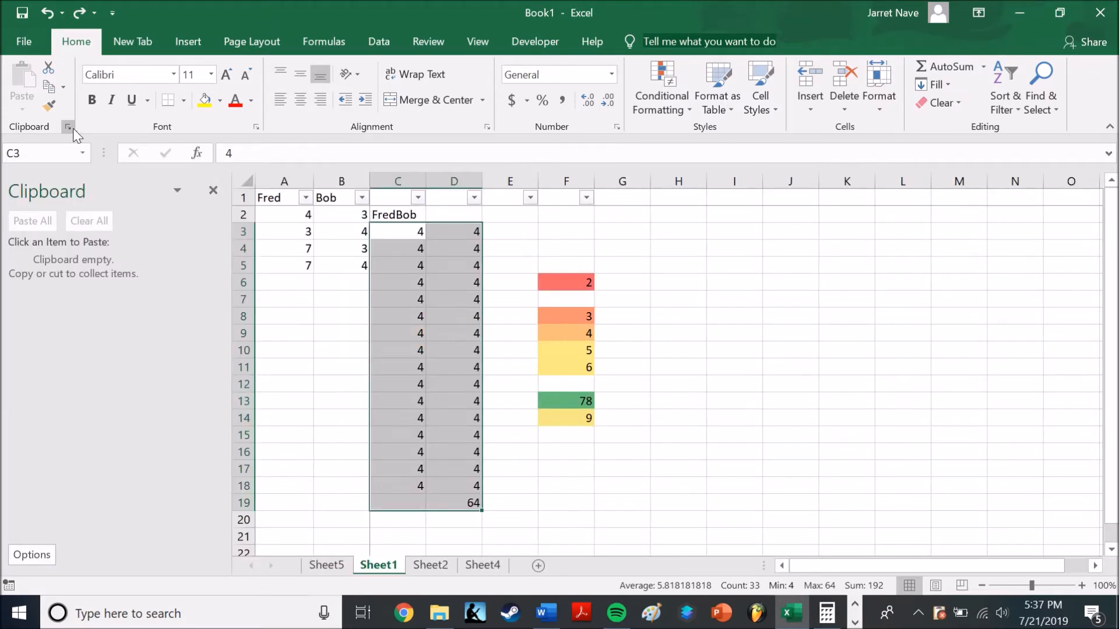
click(213, 190)
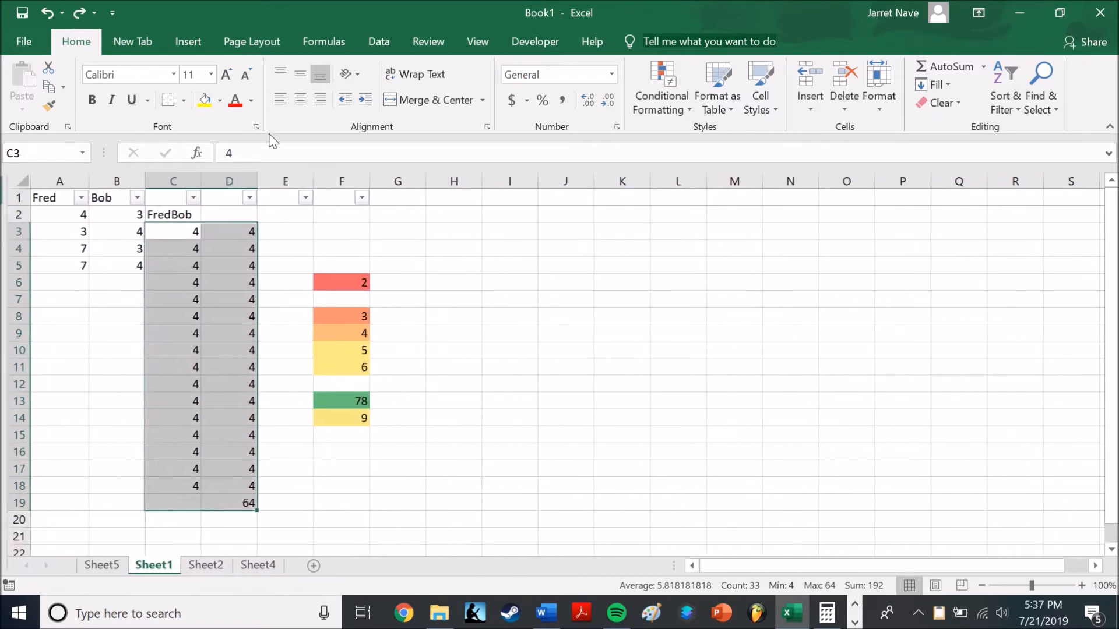
Examine the Font, Alignment, Number, Border, Fill and Protection settings in Format Cells and close the dialog unchanged
click(255, 127)
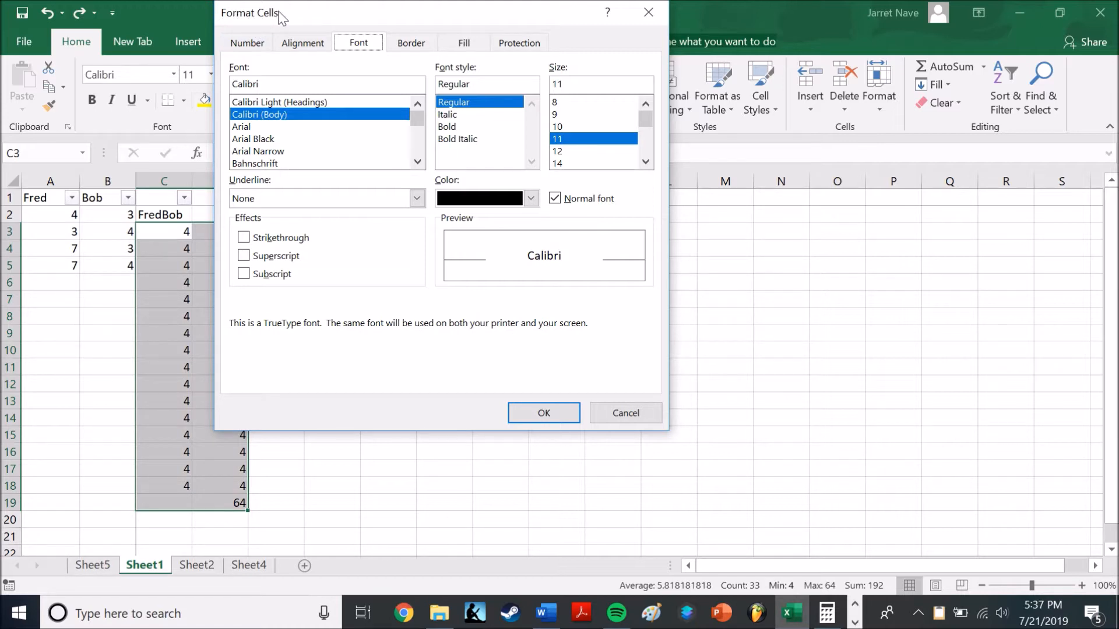
click(305, 43)
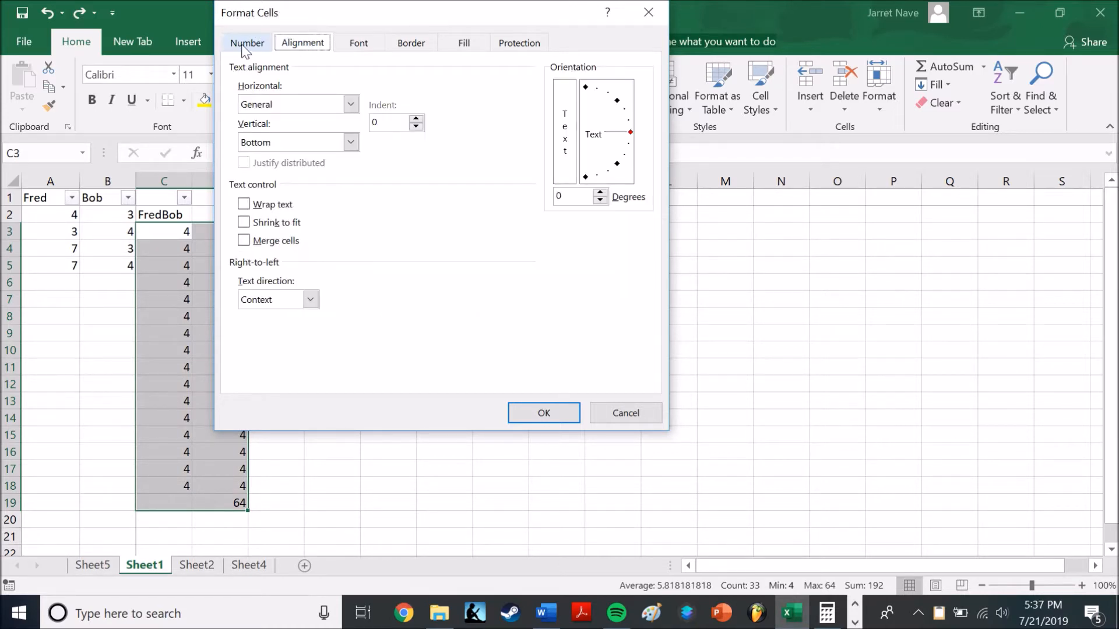
click(250, 45)
click(358, 44)
click(415, 45)
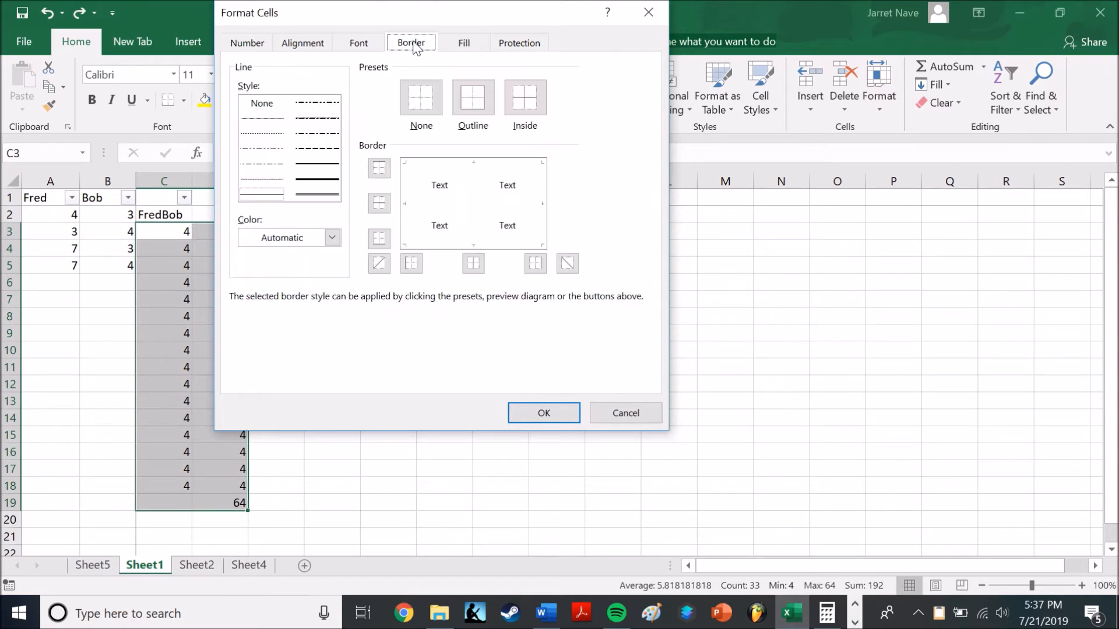
click(464, 45)
click(533, 44)
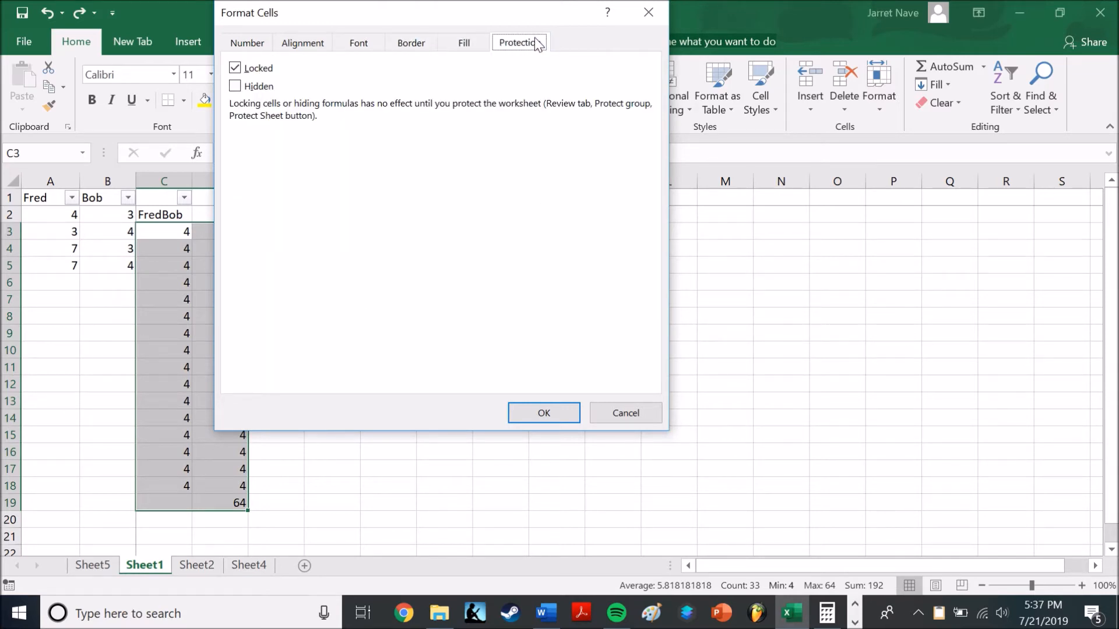
click(648, 12)
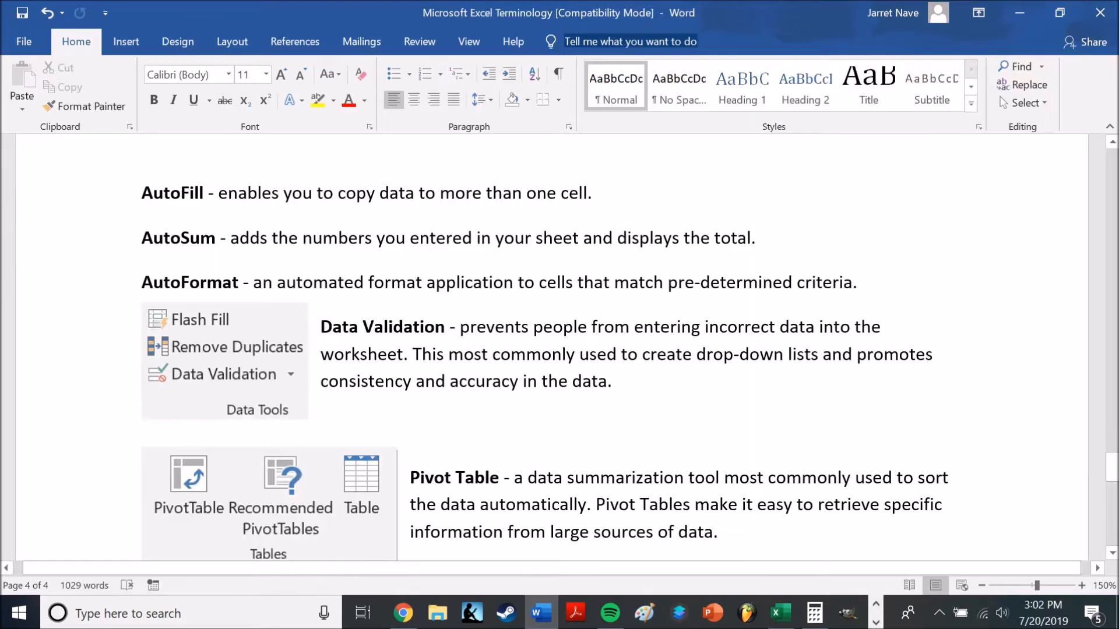
Read the Data Validation definition in Word, and switch to Excel to open the Data Validation settings for cell E3
scroll(629, 347, down, 2)
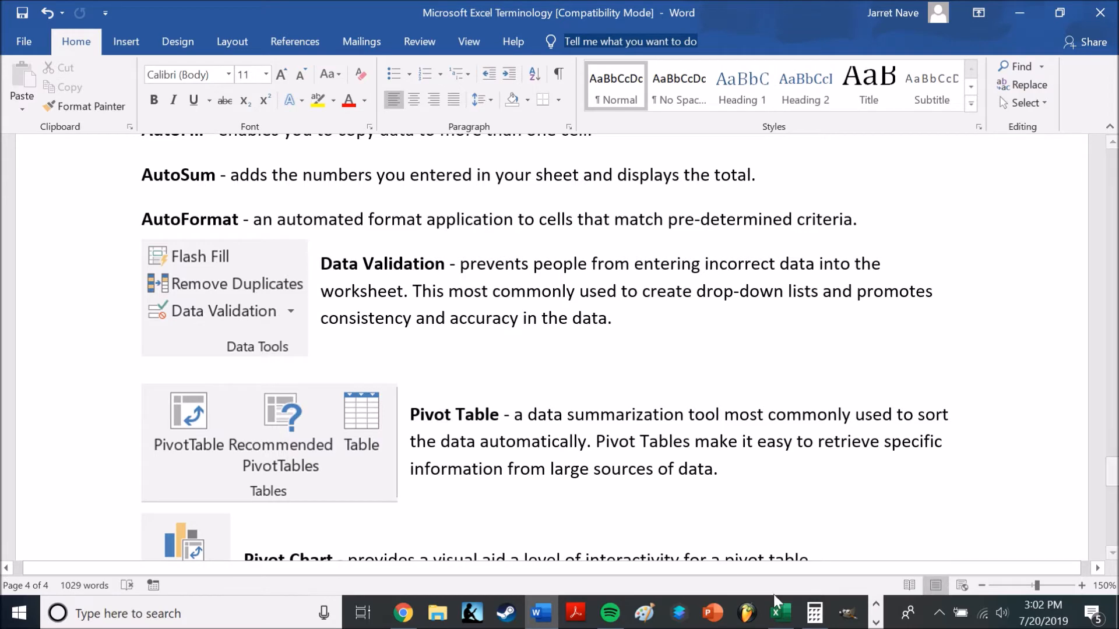
click(781, 613)
click(275, 232)
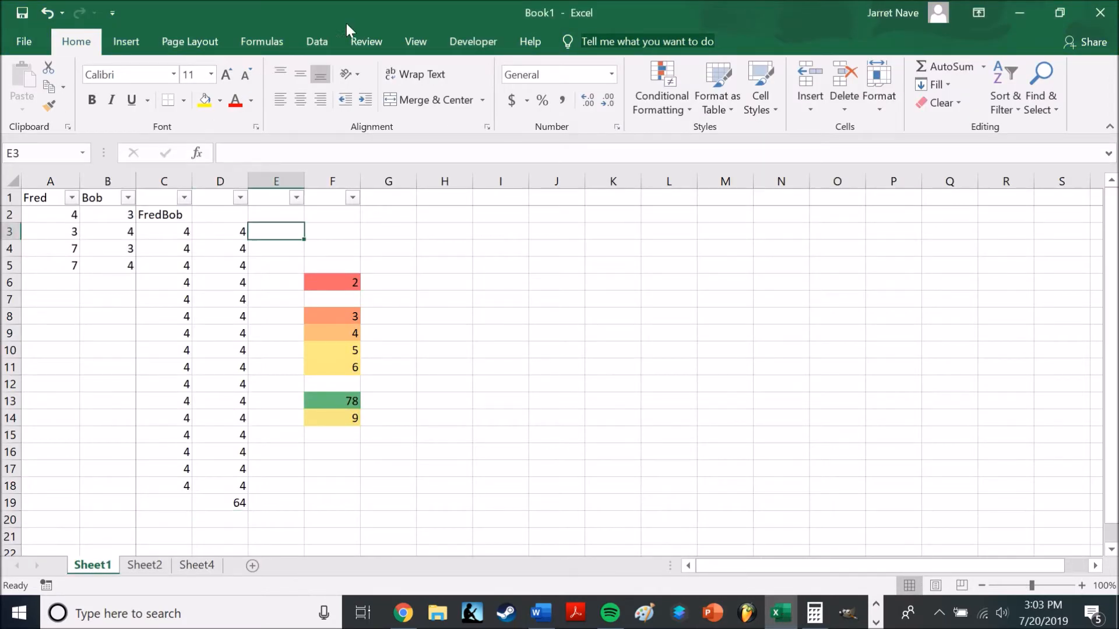
click(365, 41)
click(331, 41)
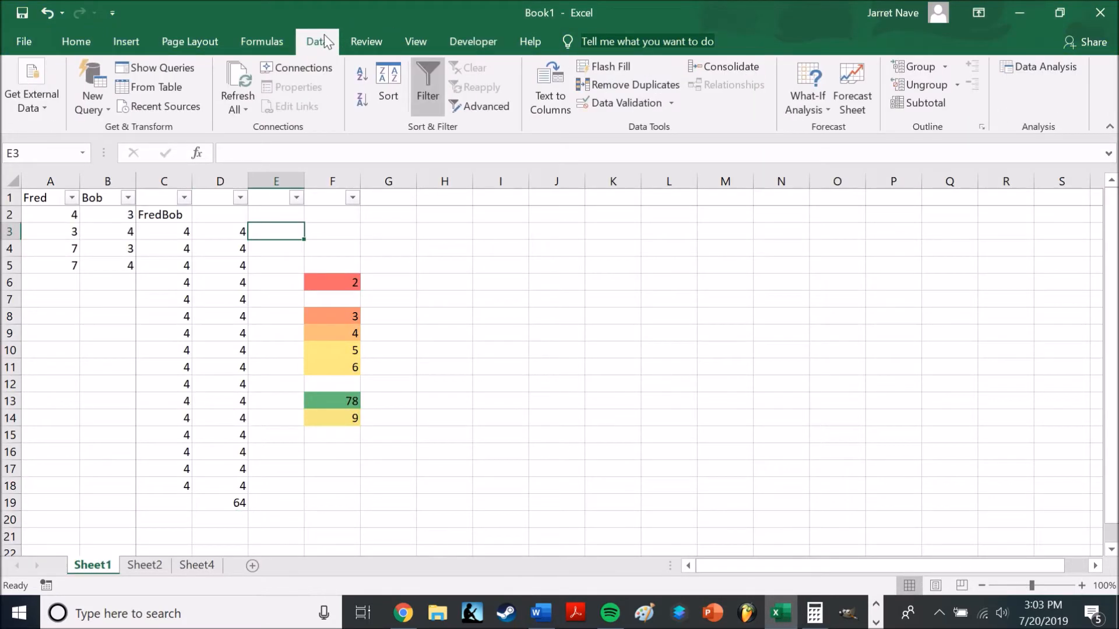
click(671, 103)
click(637, 123)
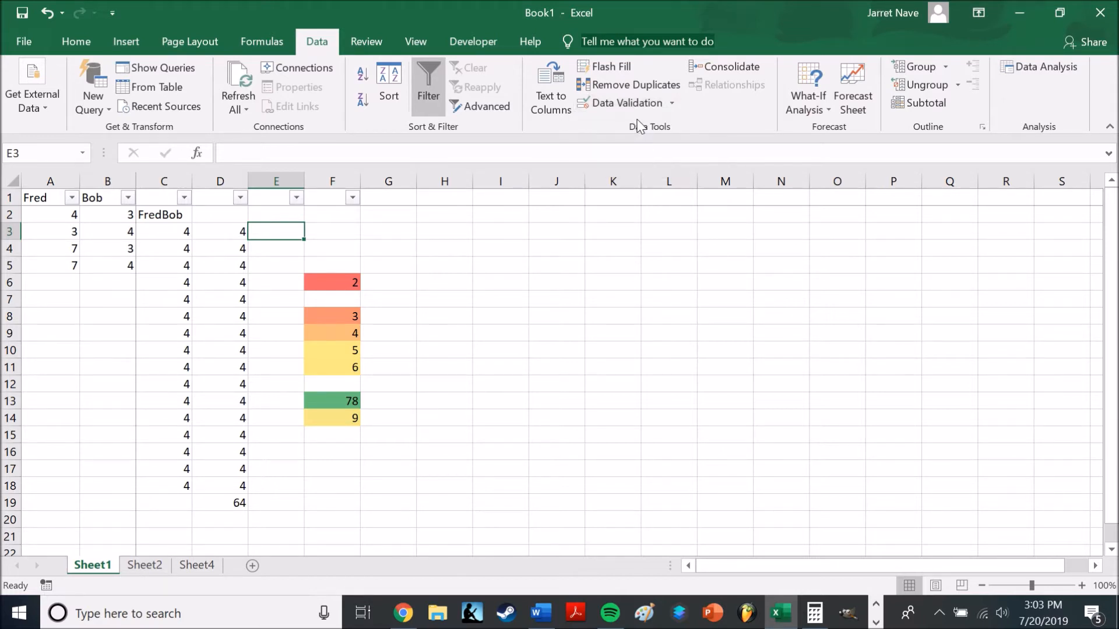
Restrict cell E3 to a List with source =$B$4:$B$5 and display its in-cell drop-down choices
click(443, 160)
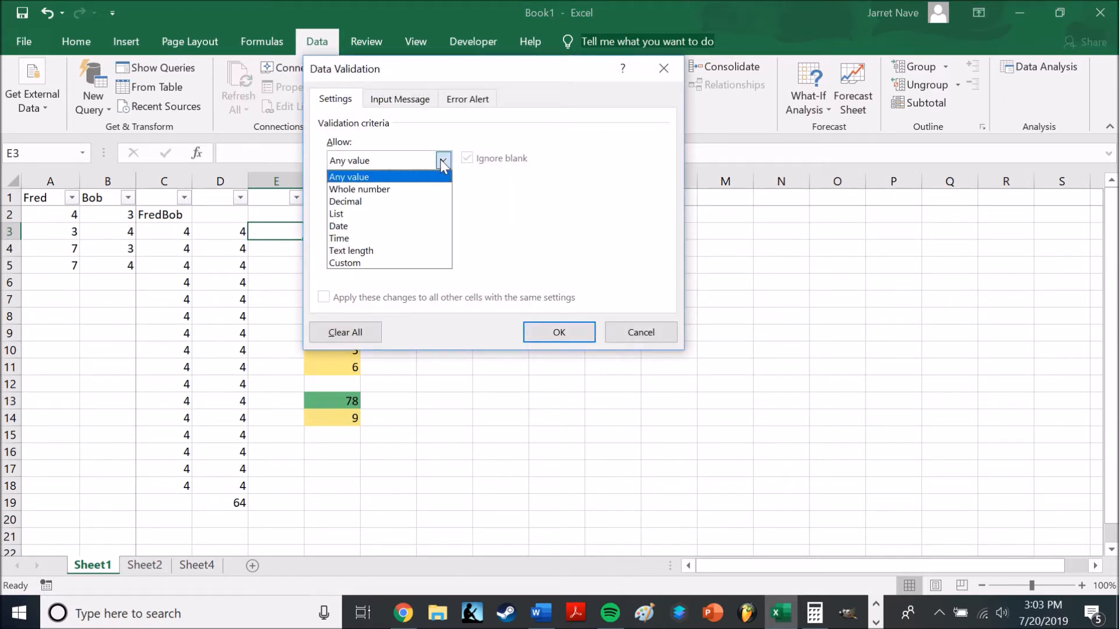
click(382, 215)
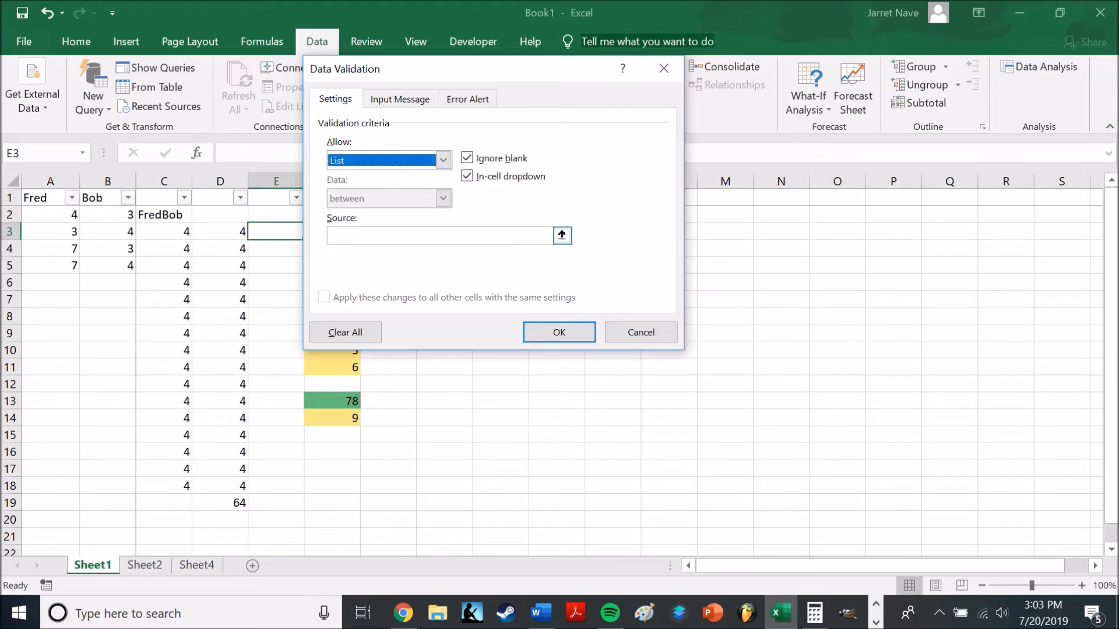
click(408, 235)
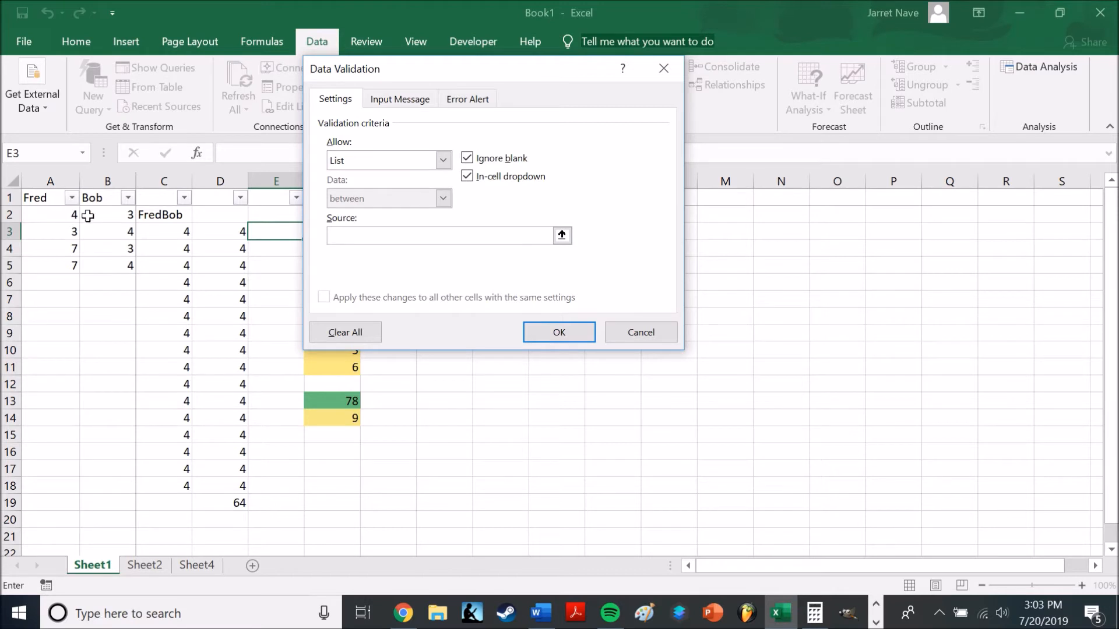
drag(125, 251, 125, 266)
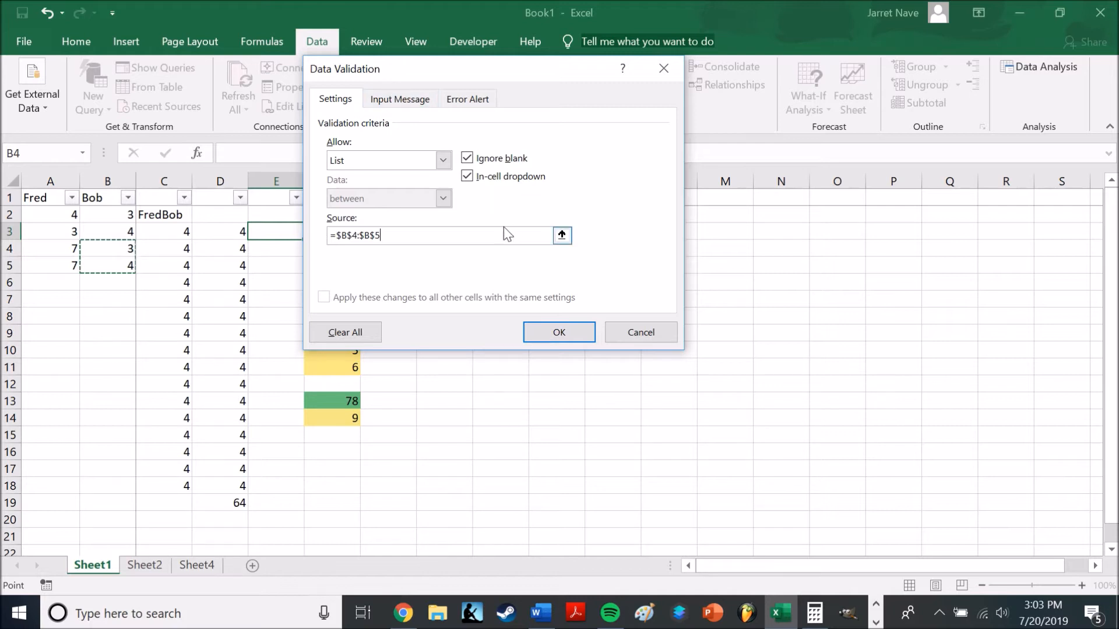
click(562, 328)
click(313, 232)
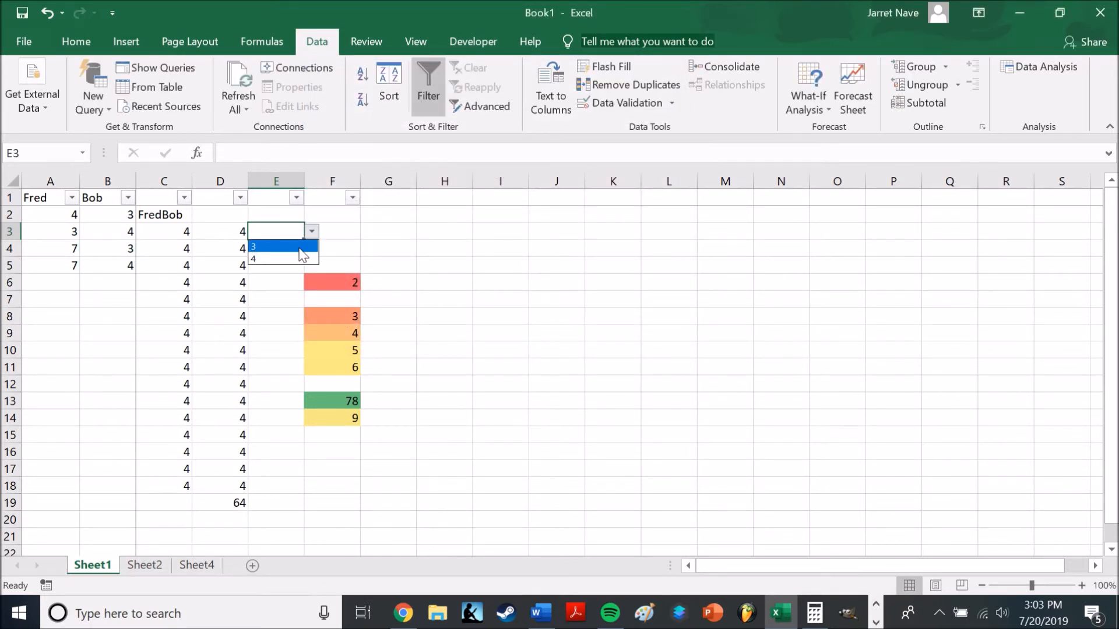
click(385, 227)
Switch to Word to view the Pivot Table definition and return to the Excel worksheet
key(alt+Tab)
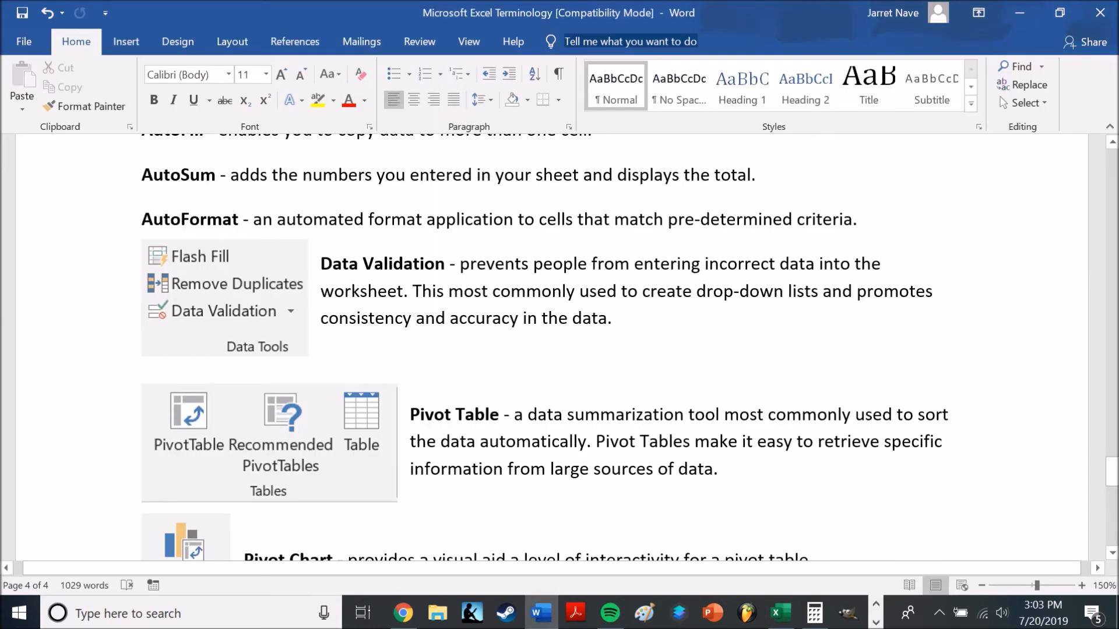
mouse_move(780, 613)
click(797, 539)
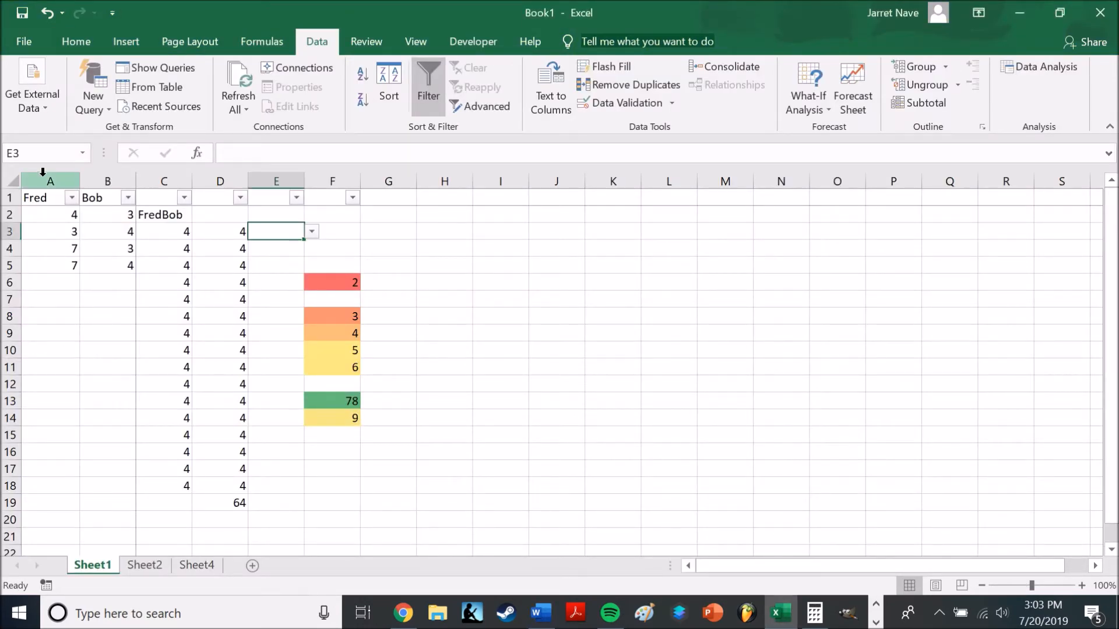
Create a PivotTable from range A1:B5 of Sheet1 on a new worksheet
drag(45, 173, 91, 171)
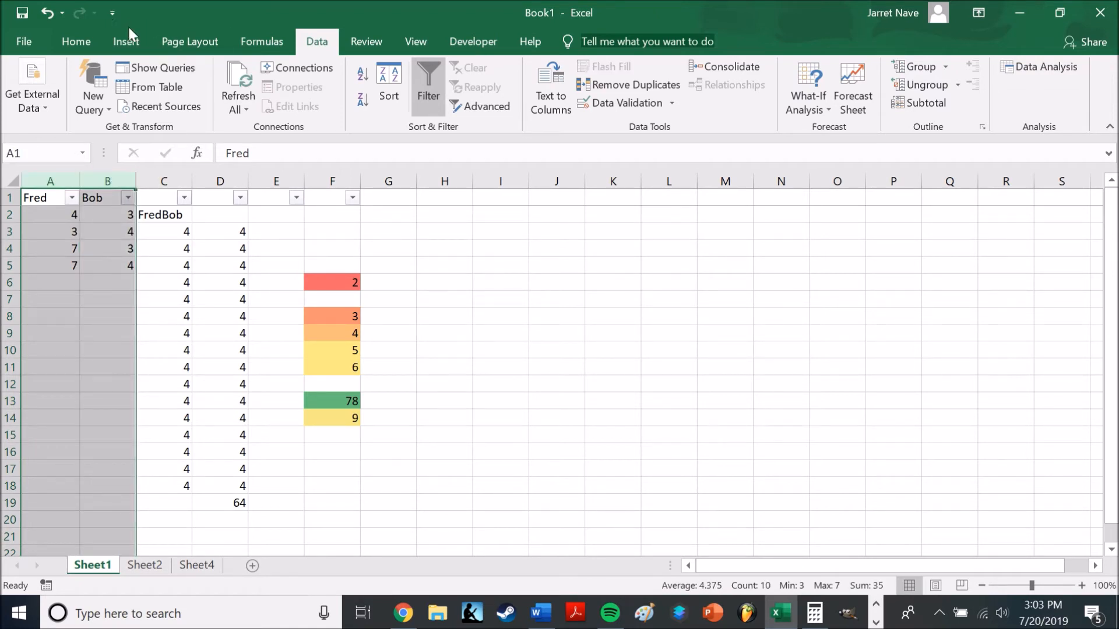
click(187, 285)
drag(47, 263, 104, 198)
click(126, 42)
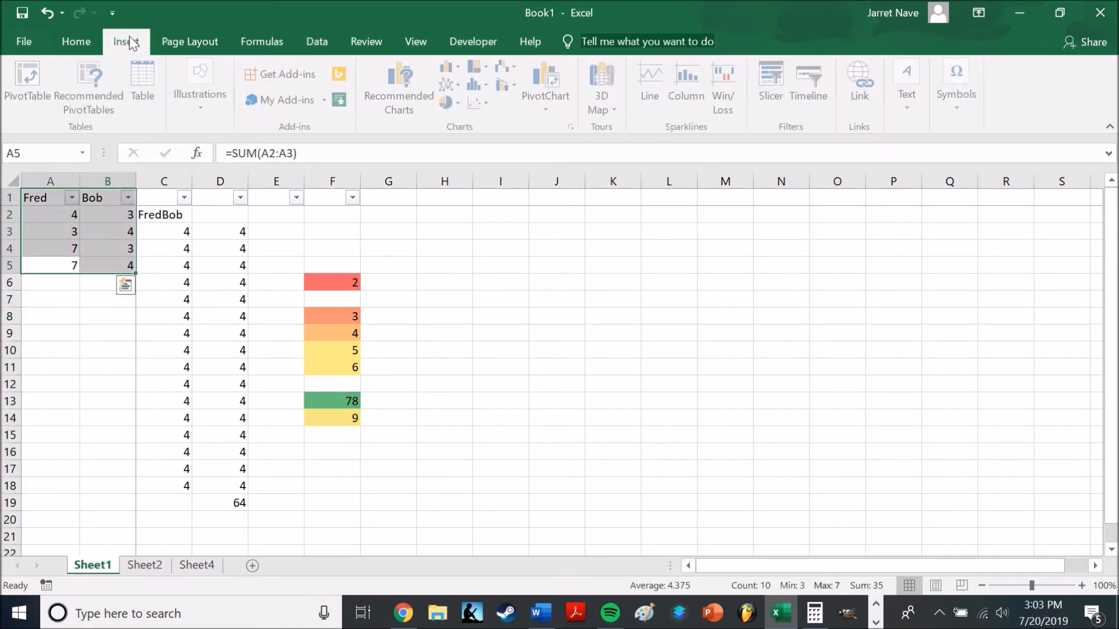
click(47, 108)
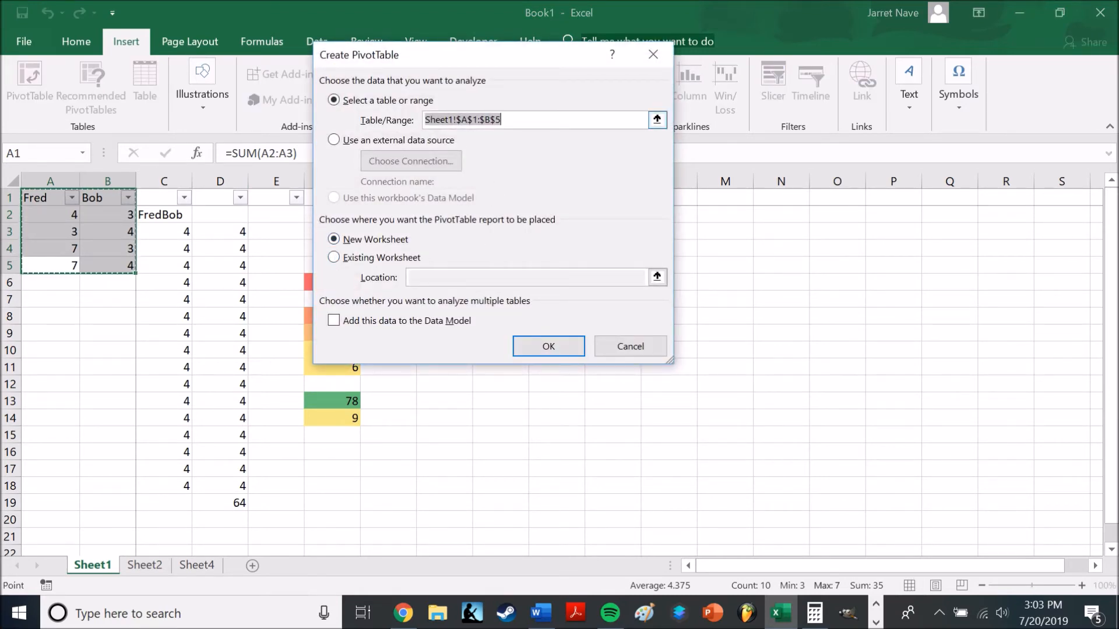
click(551, 345)
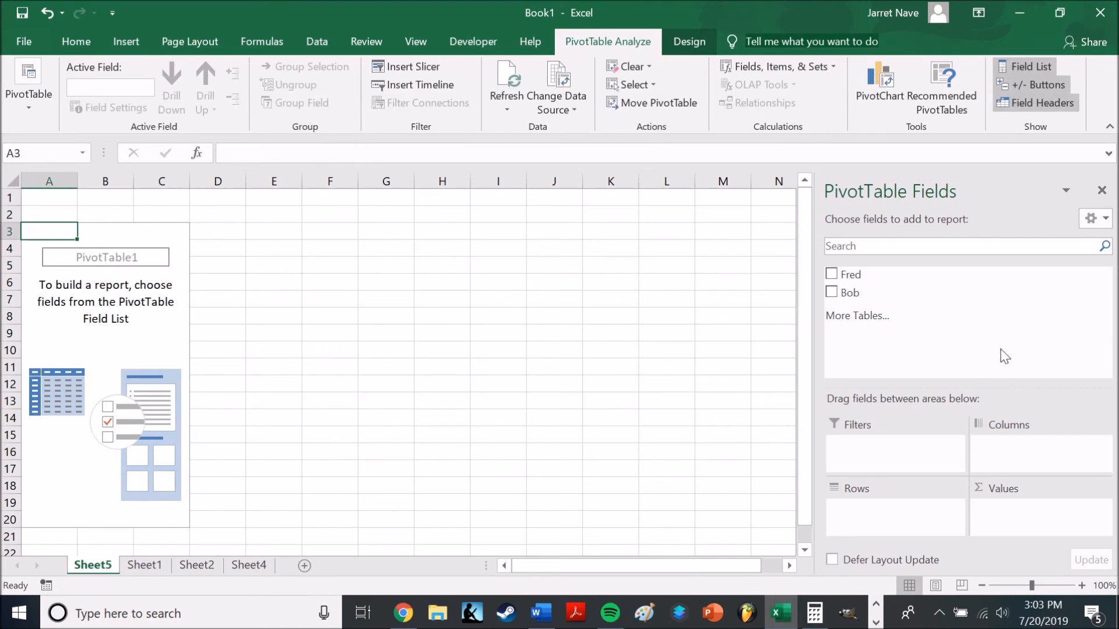
Add the Fred and Bob fields to both the Rows and the Values areas of the PivotTable
click(831, 274)
click(832, 293)
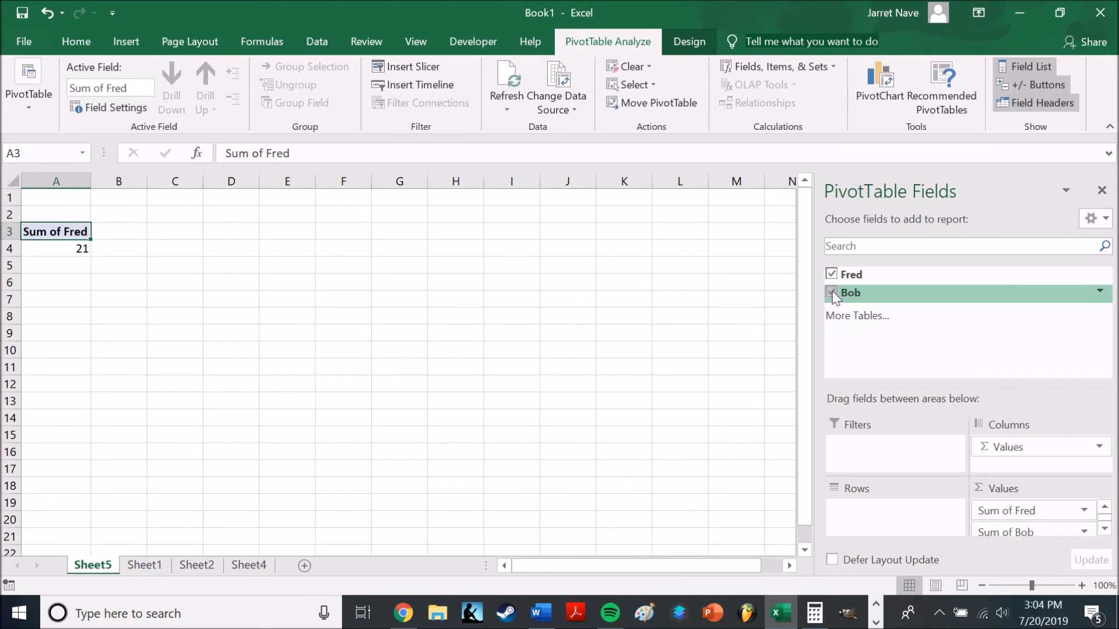
drag(1046, 511, 929, 516)
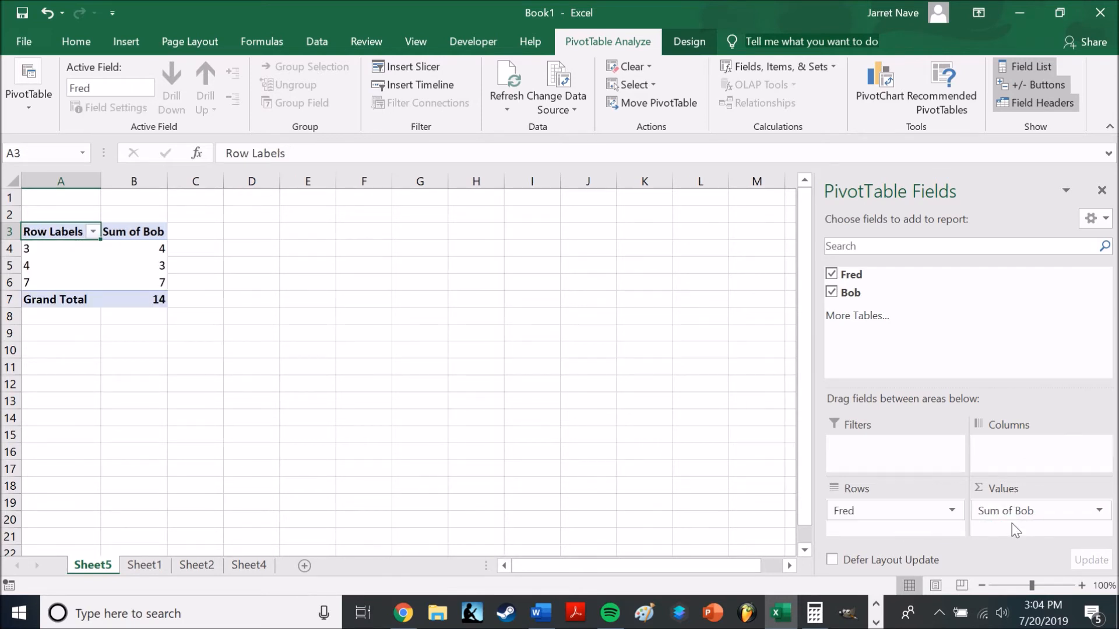
drag(1014, 510, 897, 526)
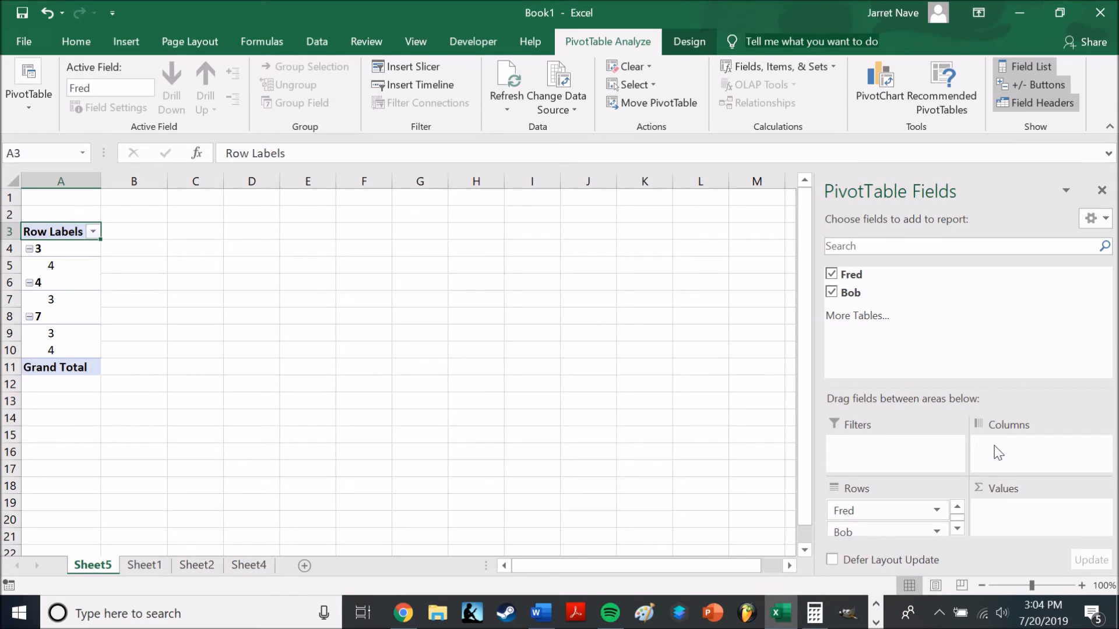
drag(875, 278, 1025, 514)
drag(870, 293, 1044, 529)
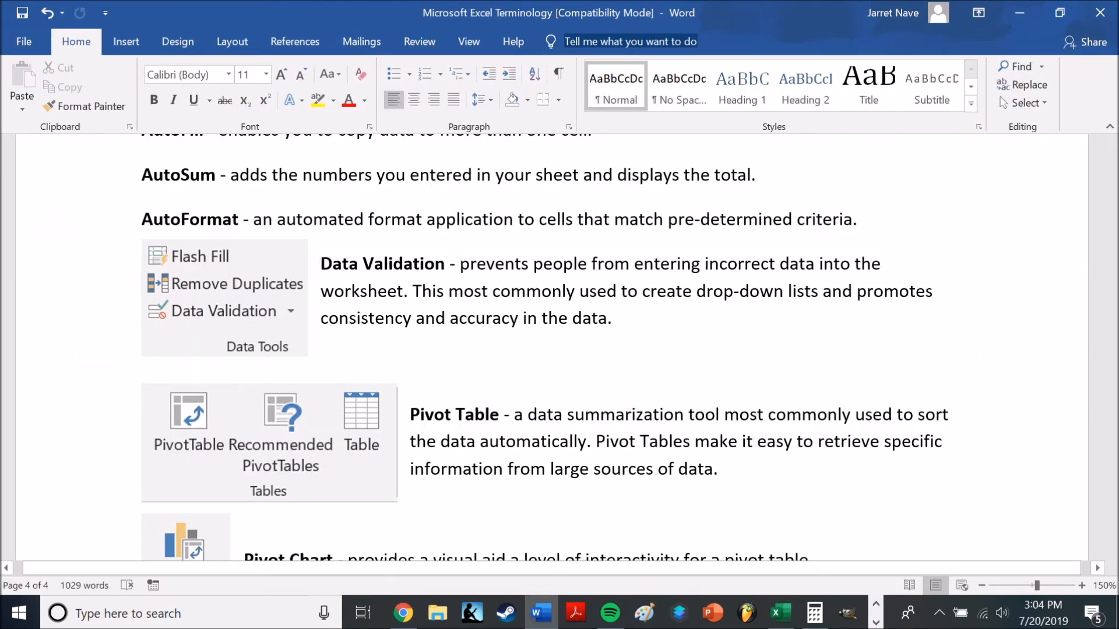
Read the Pivot Chart, Pivot Area, Source Data and Values Area definitions in Word and switch to the PivotTable in Excel
scroll(550, 347, down, 3)
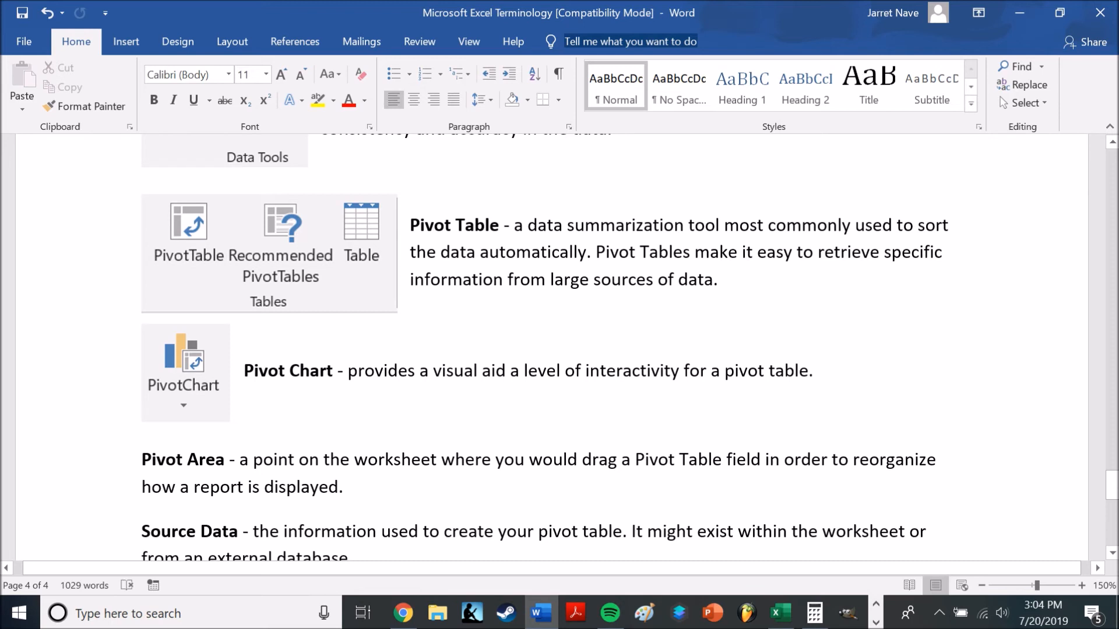
scroll(629, 347, down, 2)
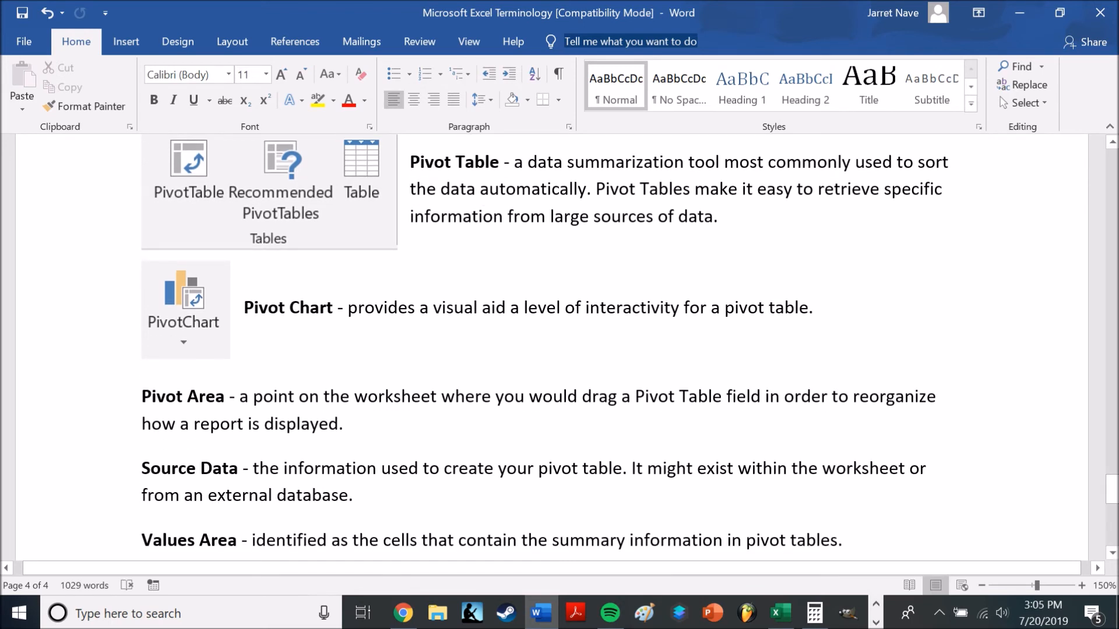
click(781, 613)
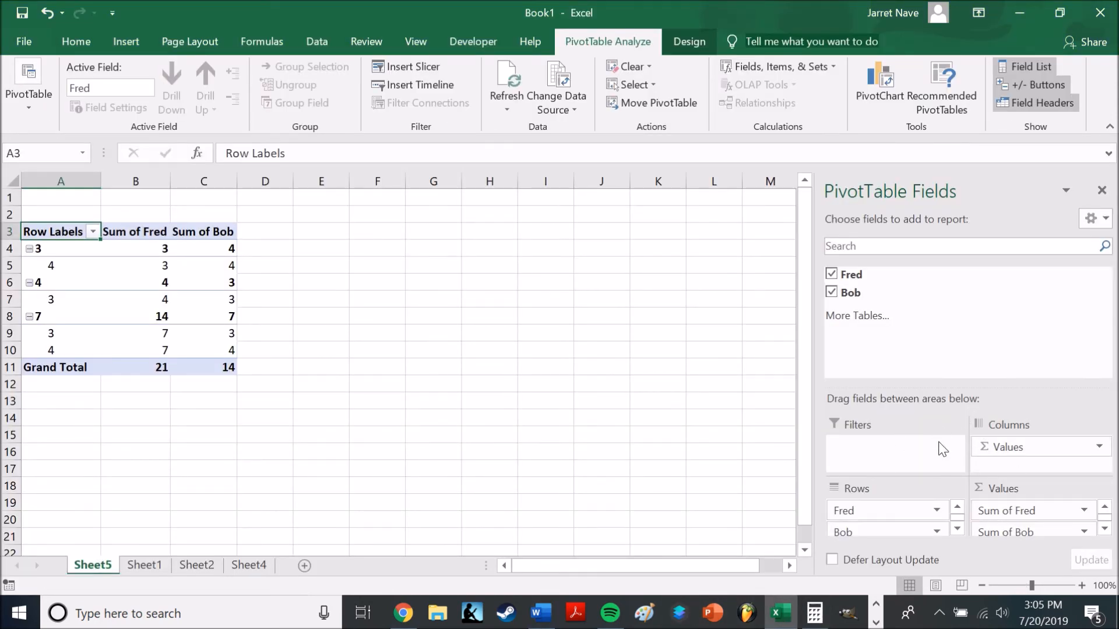
Switch back to Word and return to the beginning of the Microsoft Excel Terminology document
key(alt+Tab)
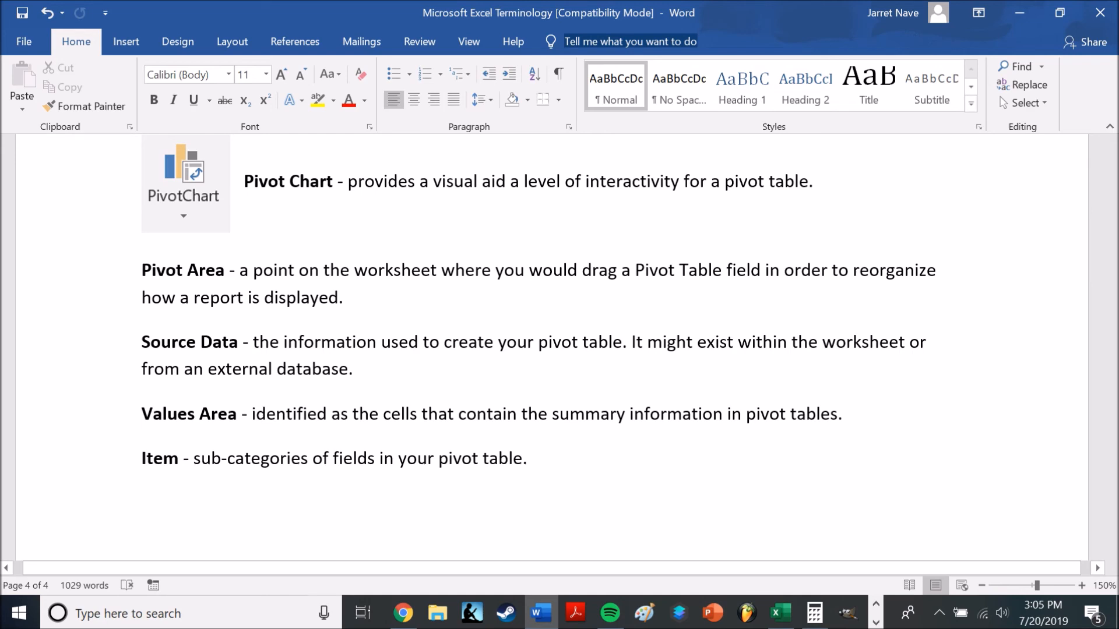
drag(1111, 527, 1110, 152)
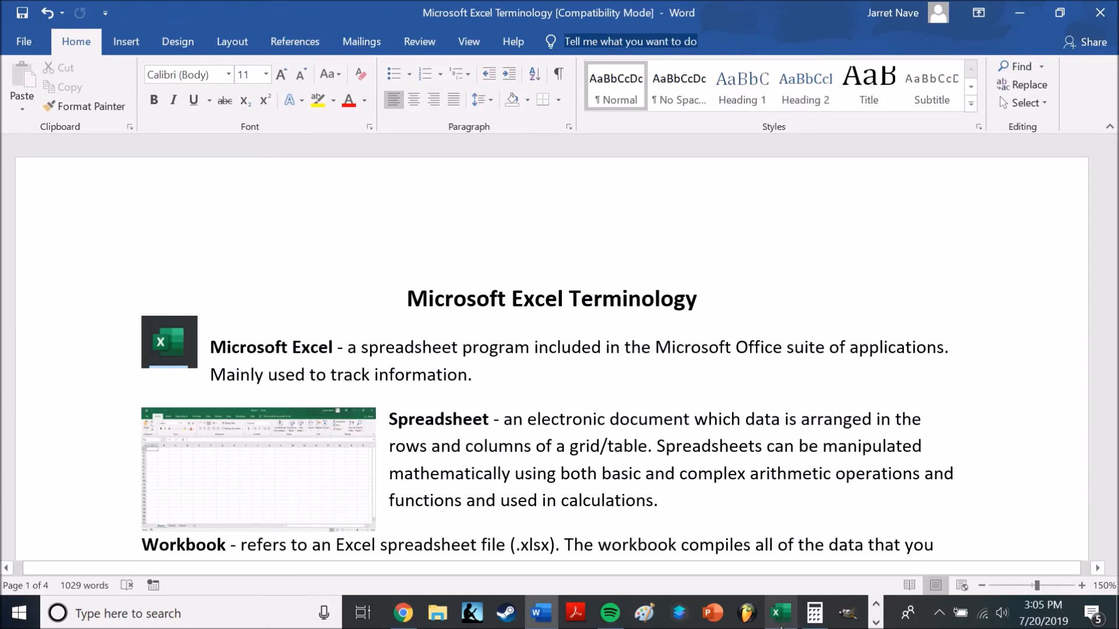